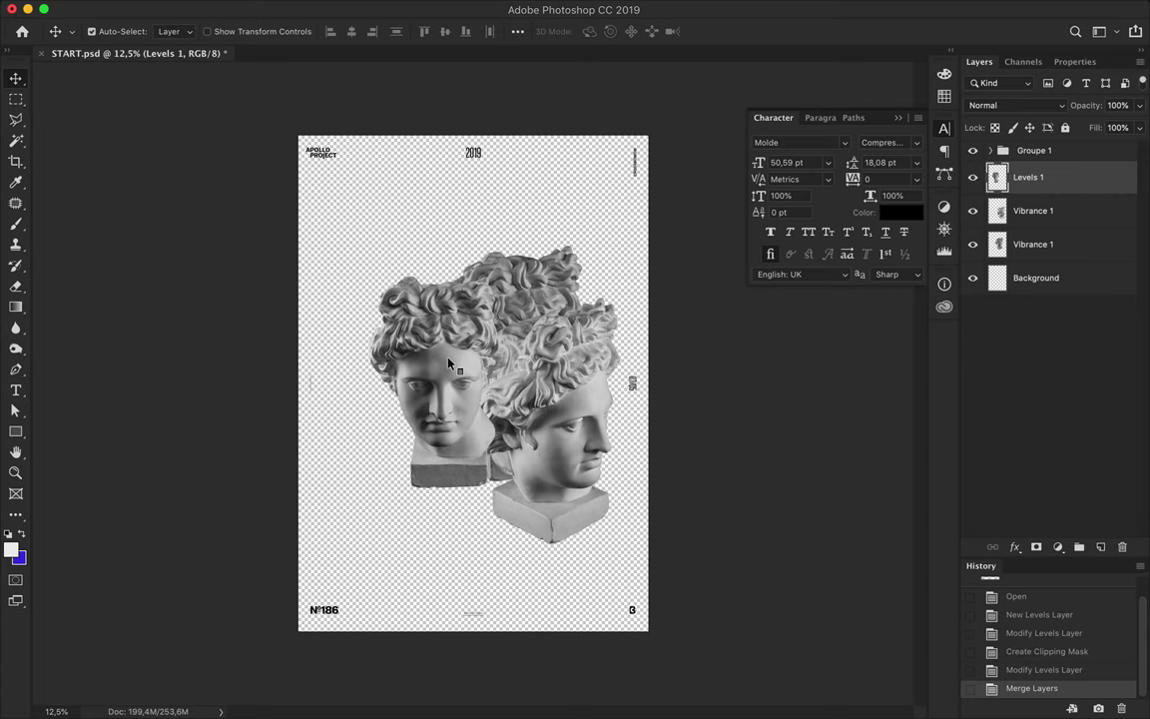
Step: Enlarge the left bust slightly, shift it right and down, and add a layer mask to Levels 1
key(ctrl+t)
drag(442, 275, 439, 245)
key(Return)
drag(439, 307, 458, 315)
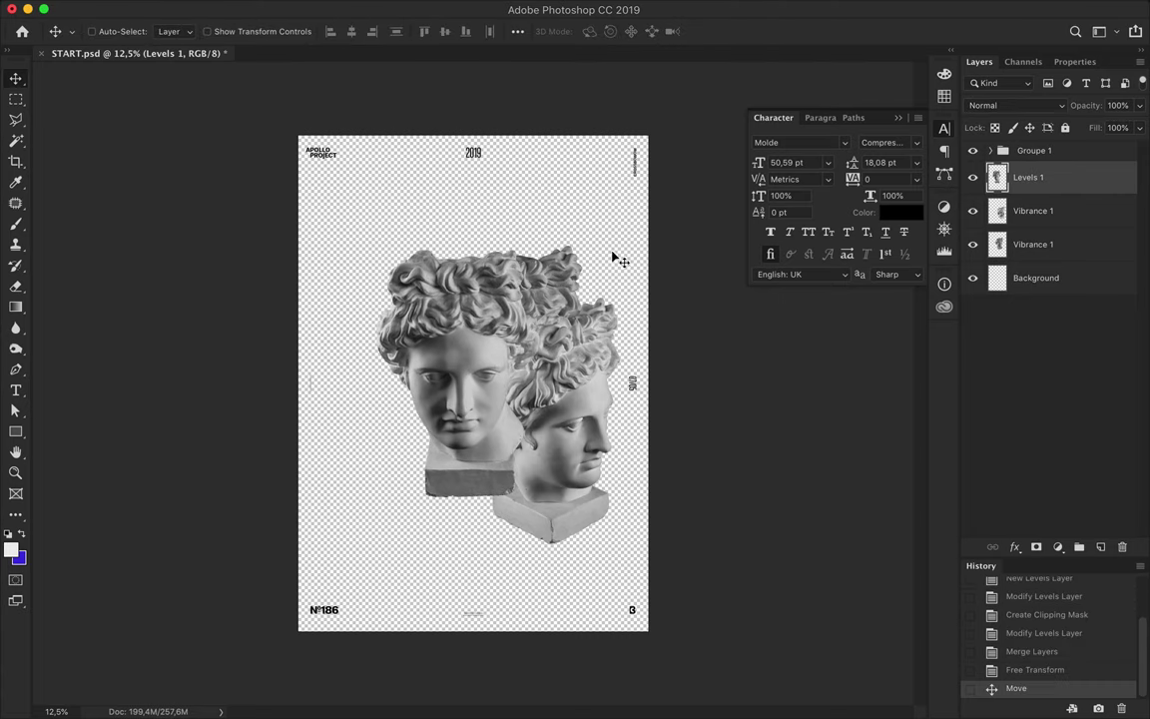
click(1036, 546)
Step: Start a curved Pen path from the hair top down through the hair and face
key(p)
click(383, 256)
mouse_move(428, 241)
mouse_down()
mouse_move(439, 251)
mouse_move(431, 326)
mouse_move(451, 385)
mouse_up()
alt+click(437, 344)
scroll(459, 408, up, 3)
scroll(458, 418, up, 2)
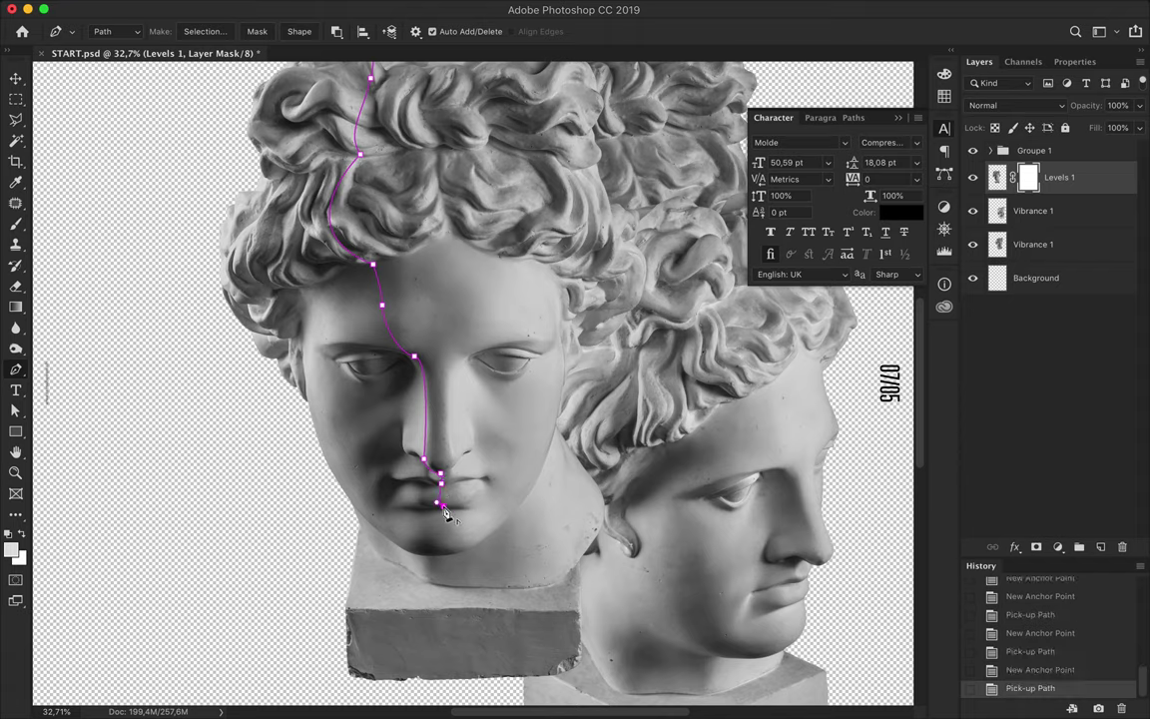
Step: Continue the cut path past the chin and below the base, then reshape a lower anchor
drag(442, 556, 448, 571)
alt+click(442, 555)
click(487, 587)
click(481, 607)
click(481, 681)
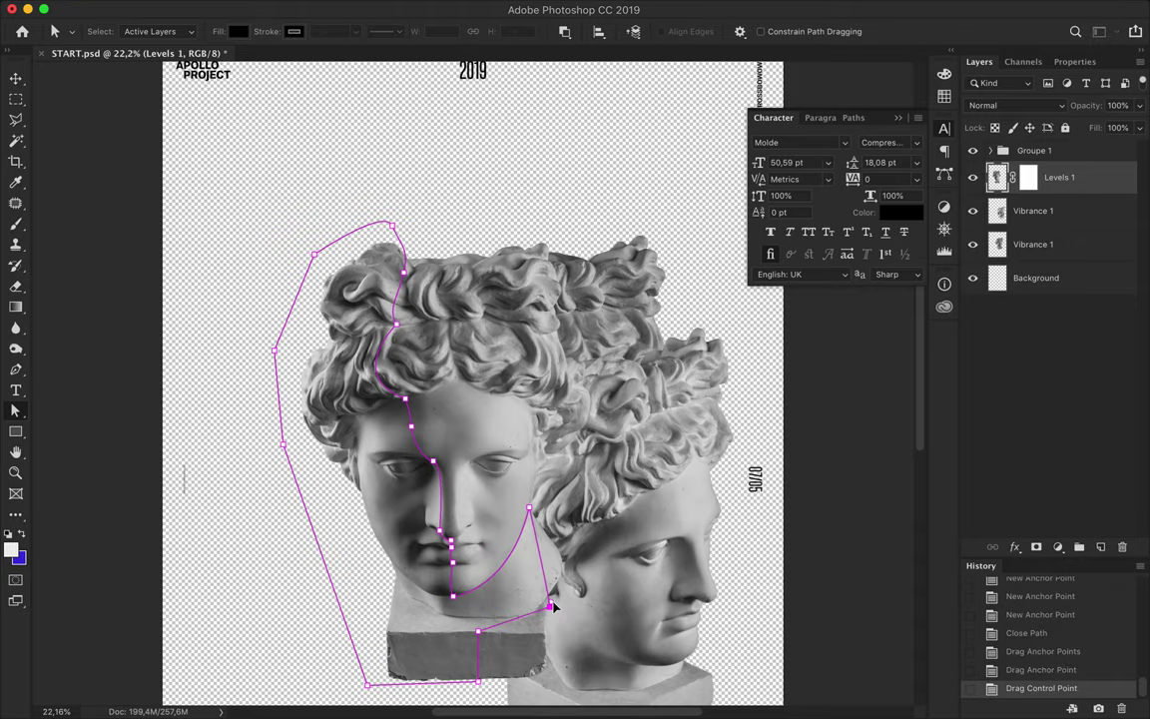
drag(551, 607, 551, 698)
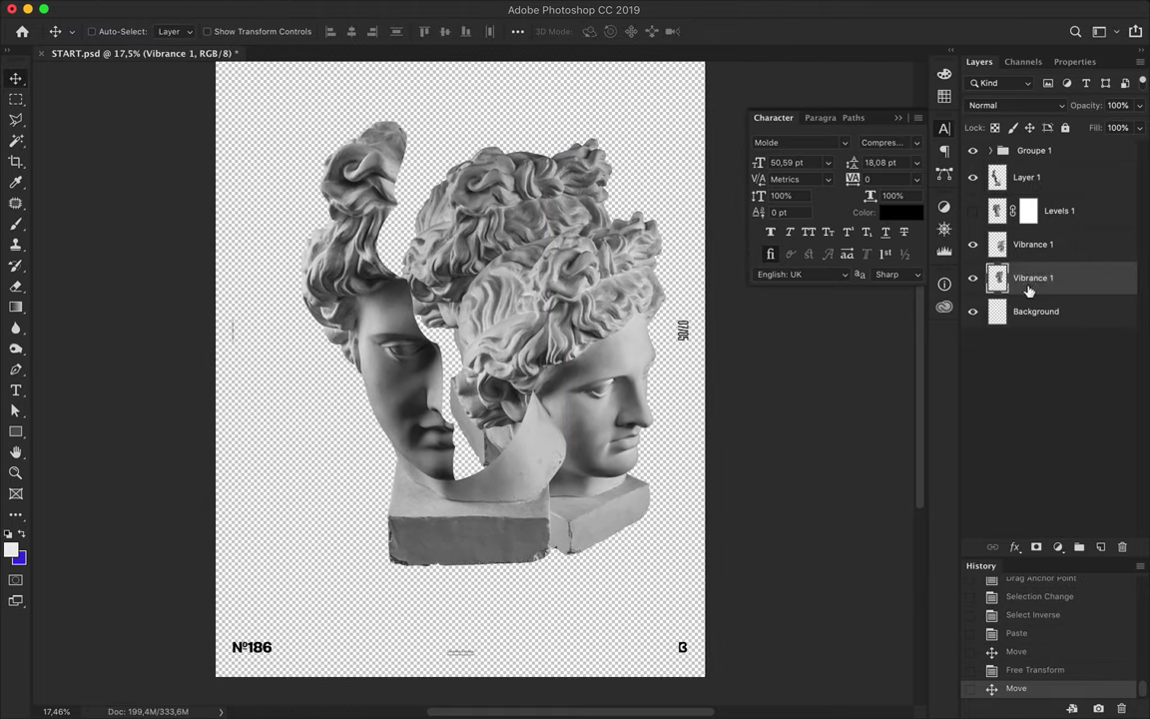
Step: Enlarge the left head, shift it left, and move the right head up-left to overlap
key(ctrl+t)
drag(347, 121, 282, 90)
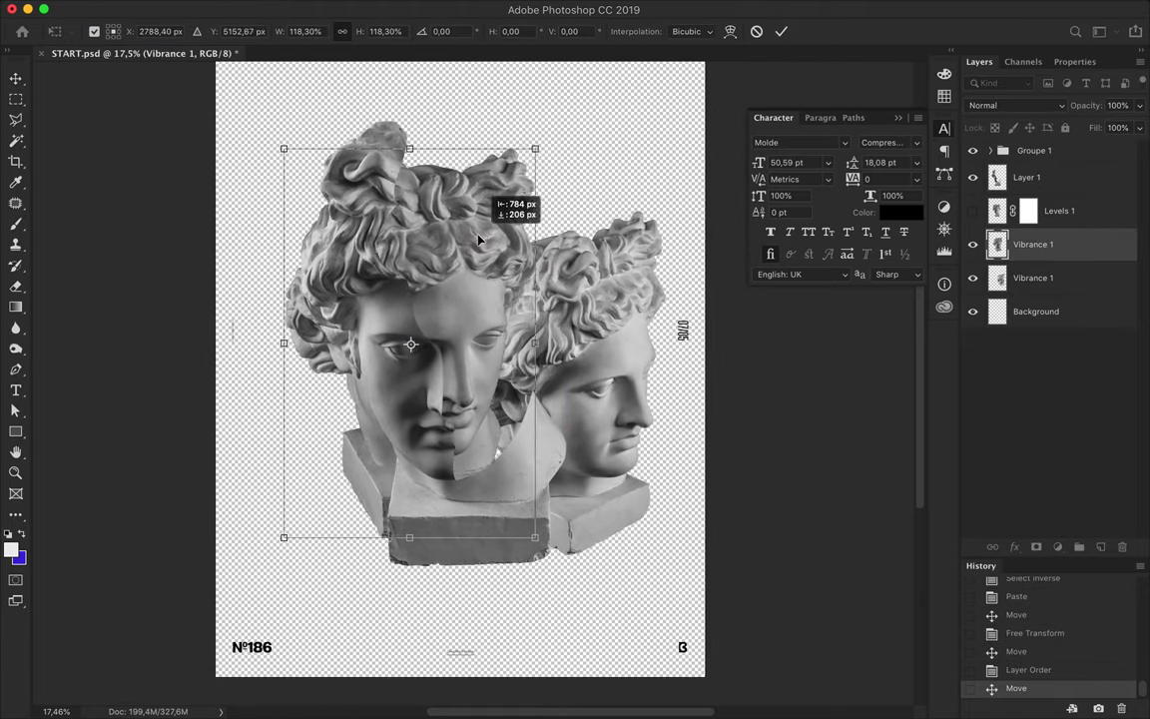
key(Return)
drag(608, 337, 532, 275)
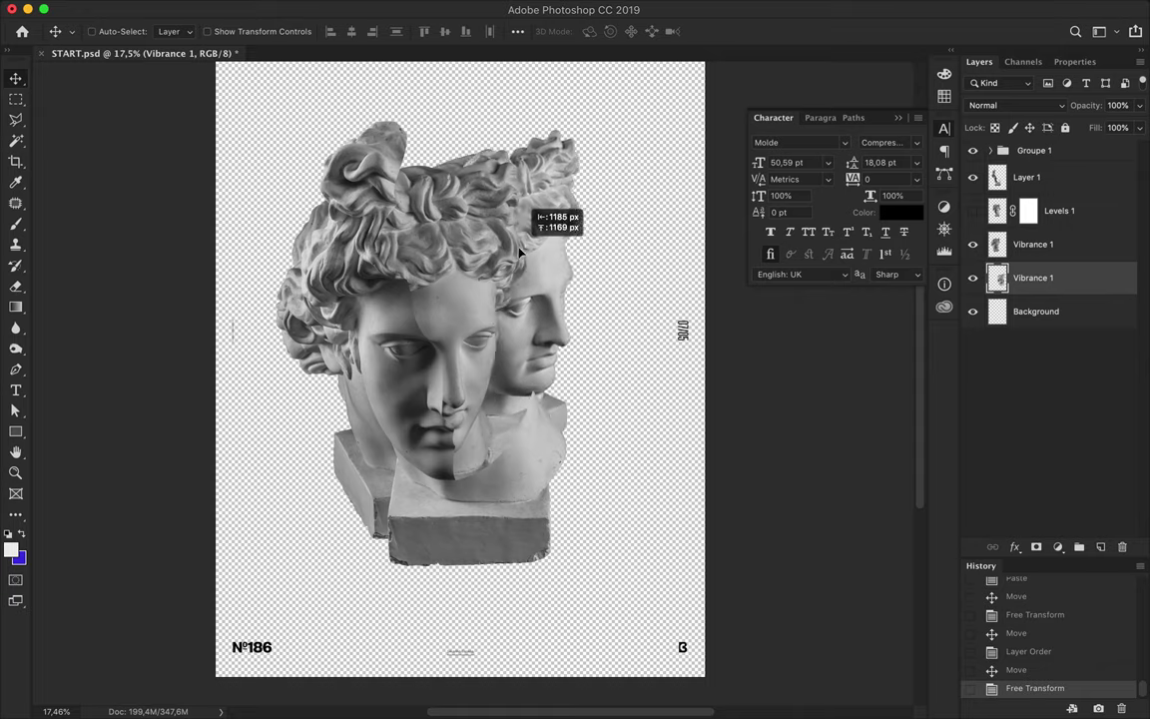
Step: Mask the upper Vibrance 1 layer and paint out its left hair and base with a black hard round brush
click(1058, 244)
click(1036, 547)
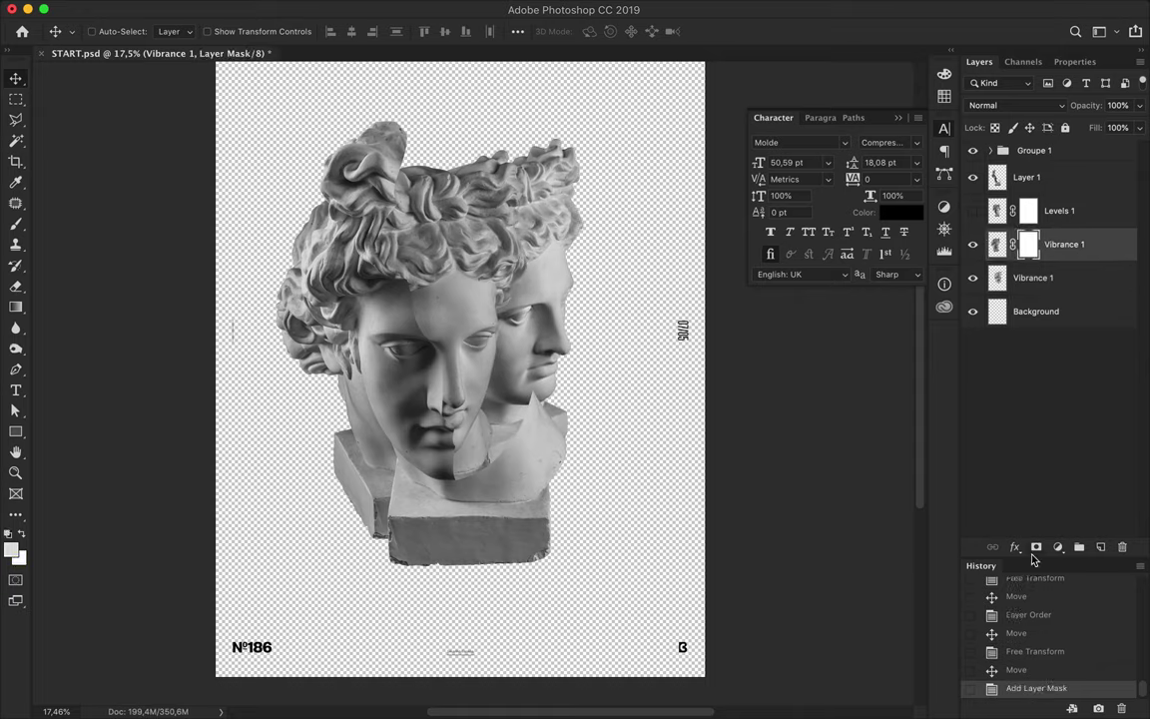
key(b)
key(x)
click(115, 31)
click(100, 112)
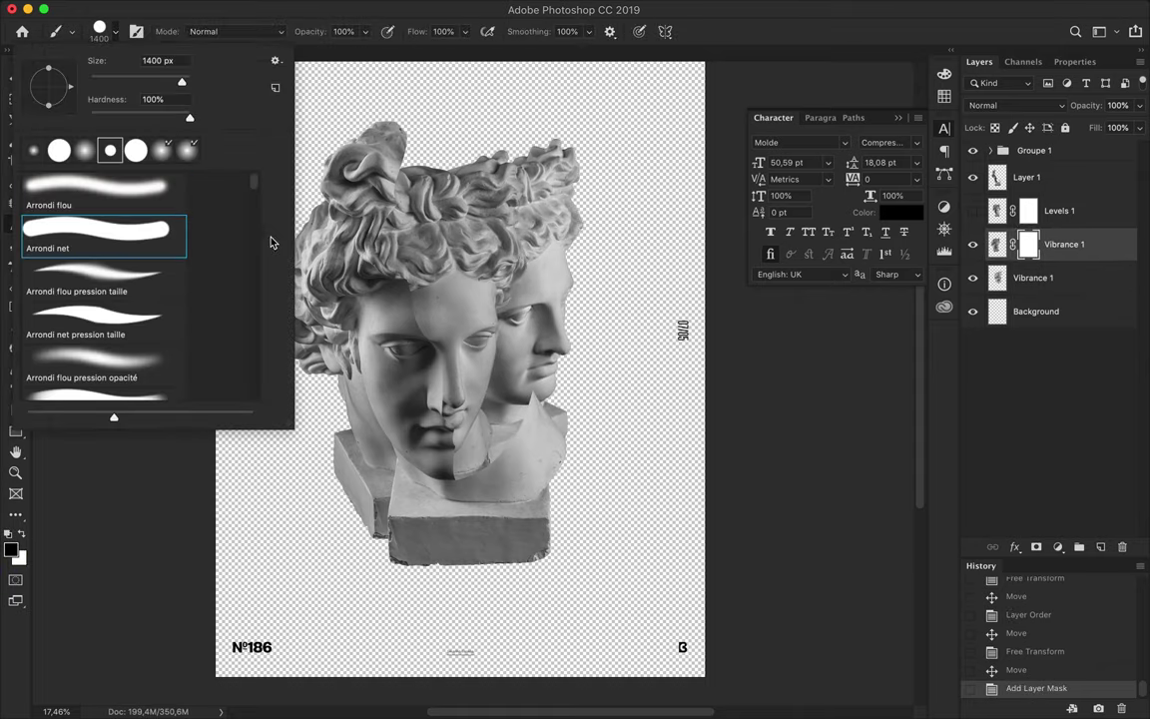
click(270, 239)
drag(190, 230, 264, 479)
Step: Shift the masked head to reveal the hair differently, then hide both Vibrance 1 layers
key(v)
drag(479, 205, 533, 224)
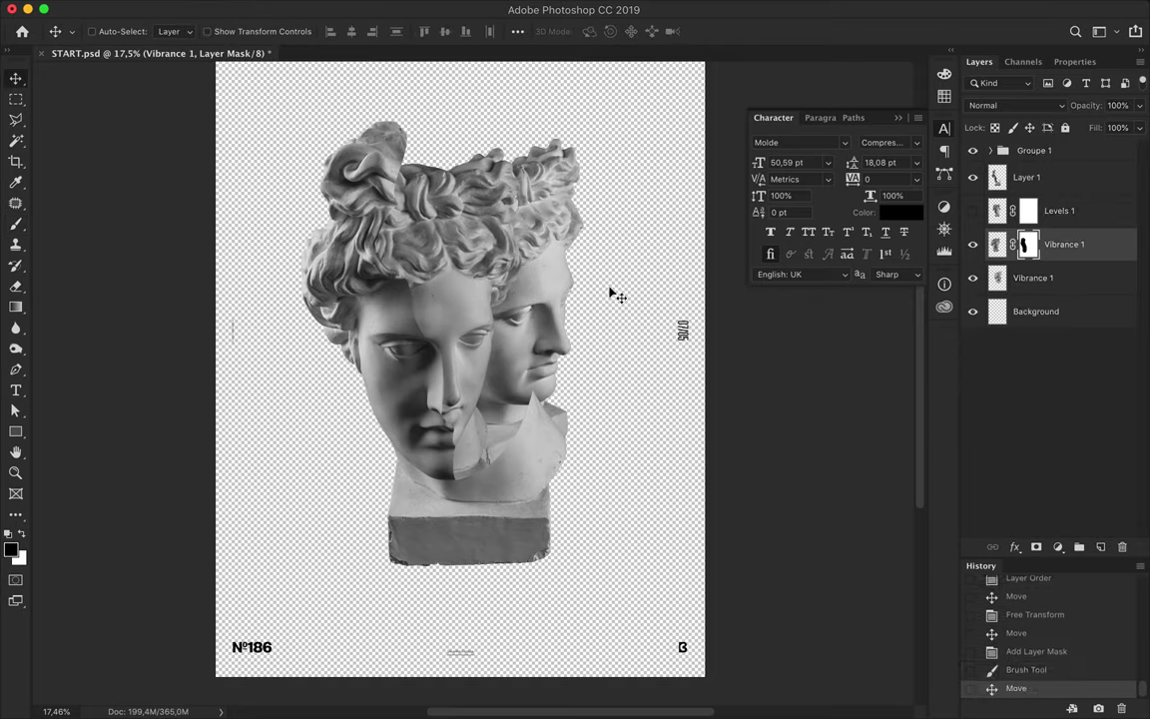
drag(978, 247, 974, 278)
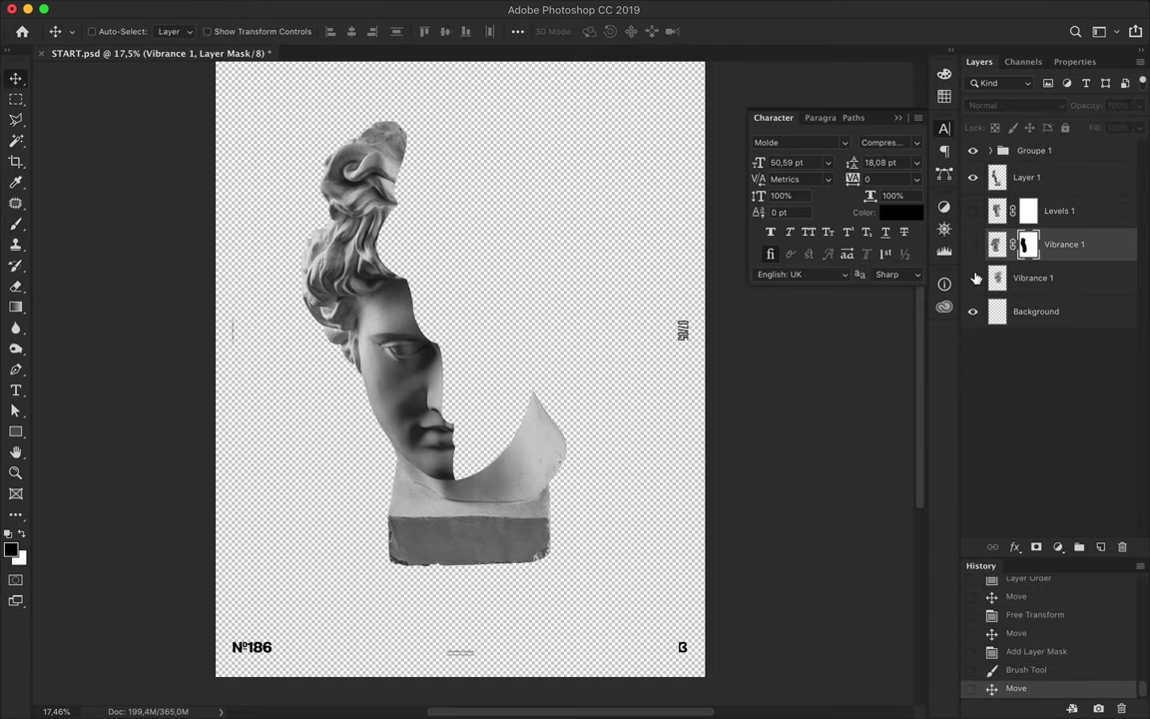
Step: Show the Levels 1 head again and move the intact head right and down
scroll(526, 365, up, 2)
click(974, 211)
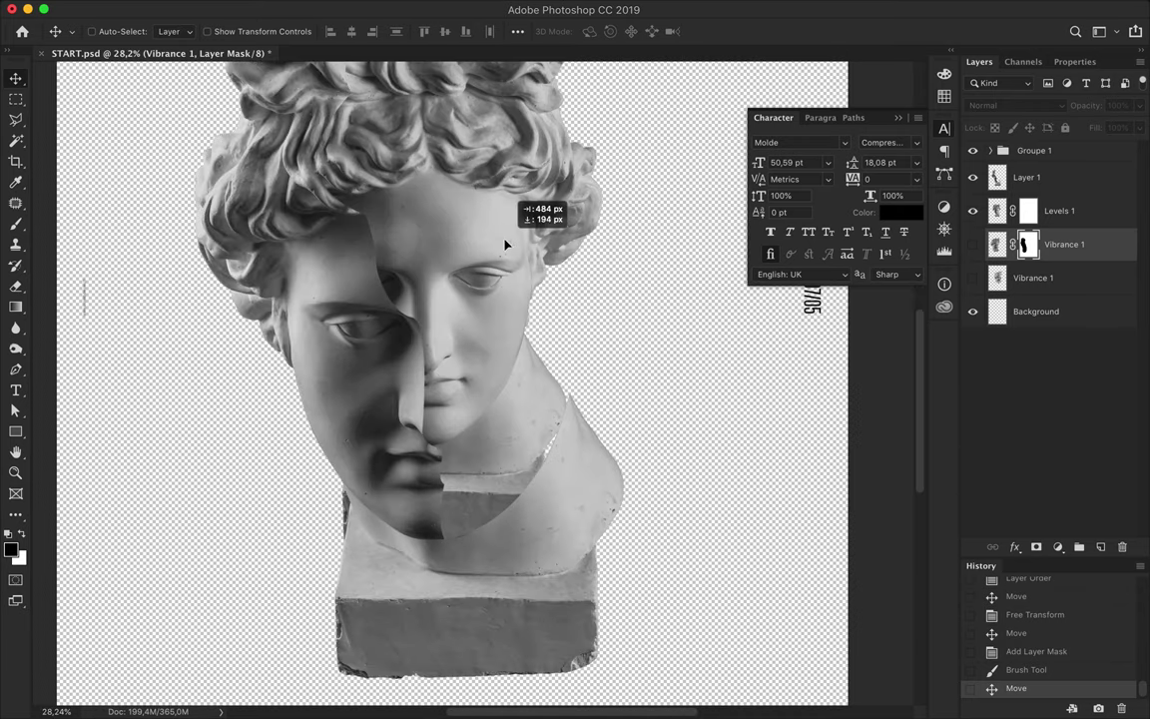
scroll(470, 239, down, 1)
ctrl+click(470, 244)
drag(470, 244, 651, 290)
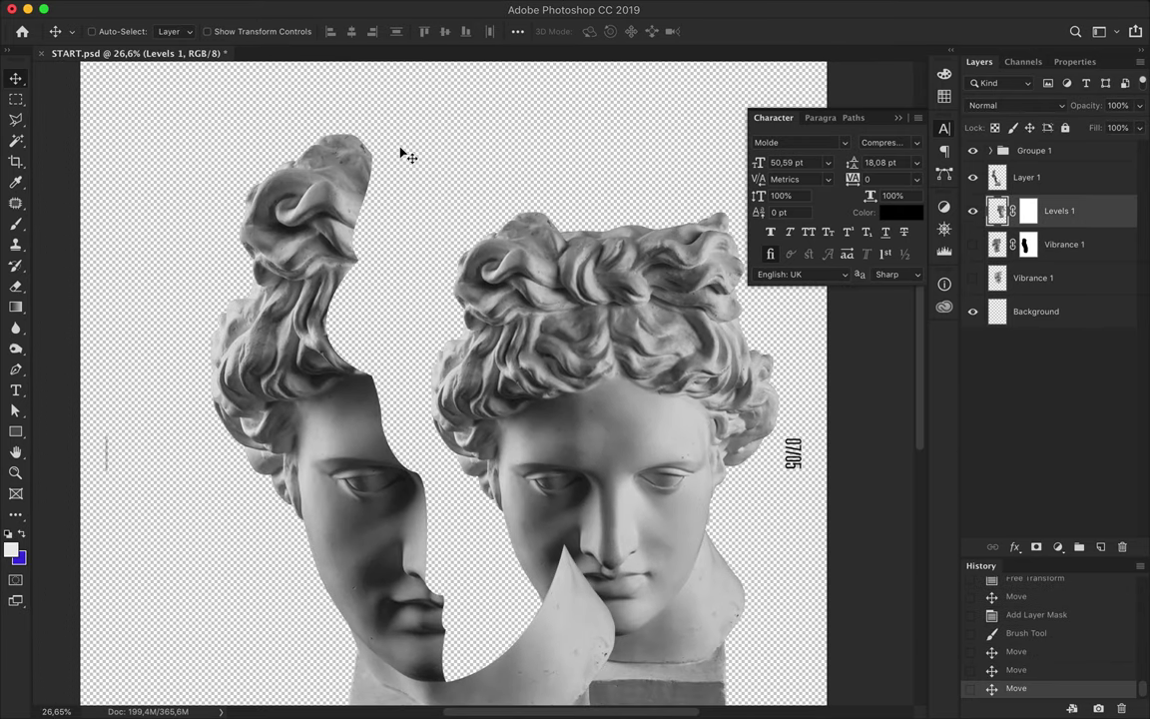
Step: Trace a closed Pen path around the gap, turn it into a selection, and invert it
key(p)
click(565, 550)
drag(376, 286, 390, 266)
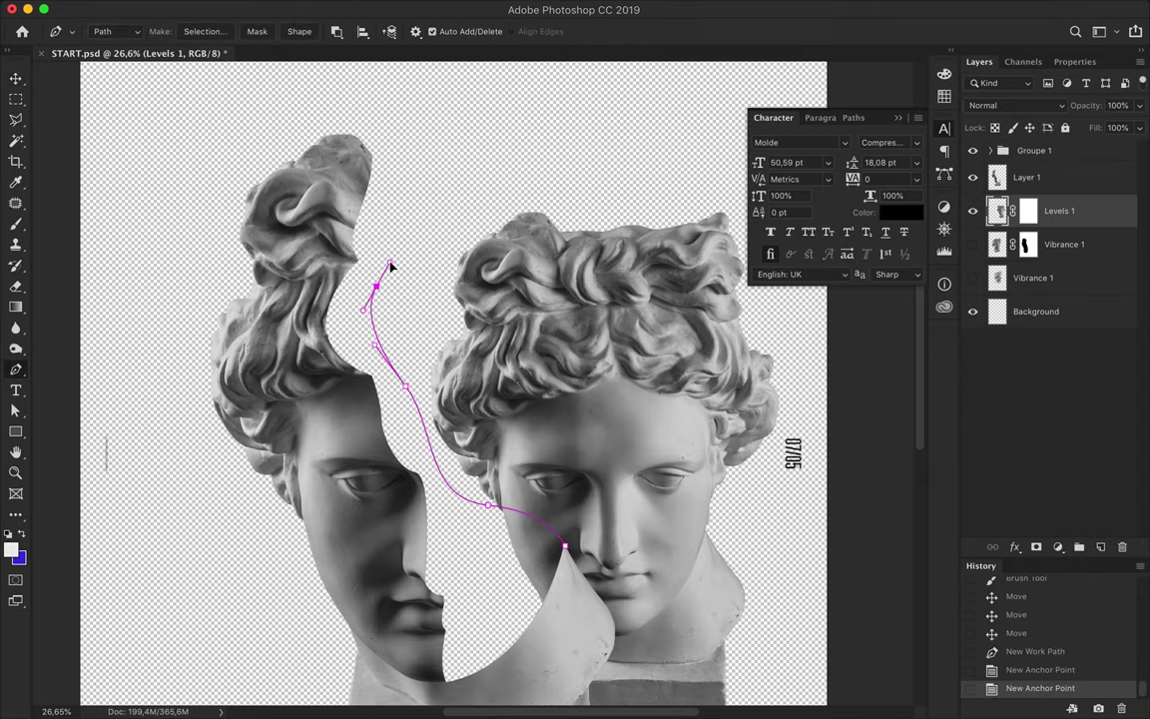
click(330, 206)
click(299, 360)
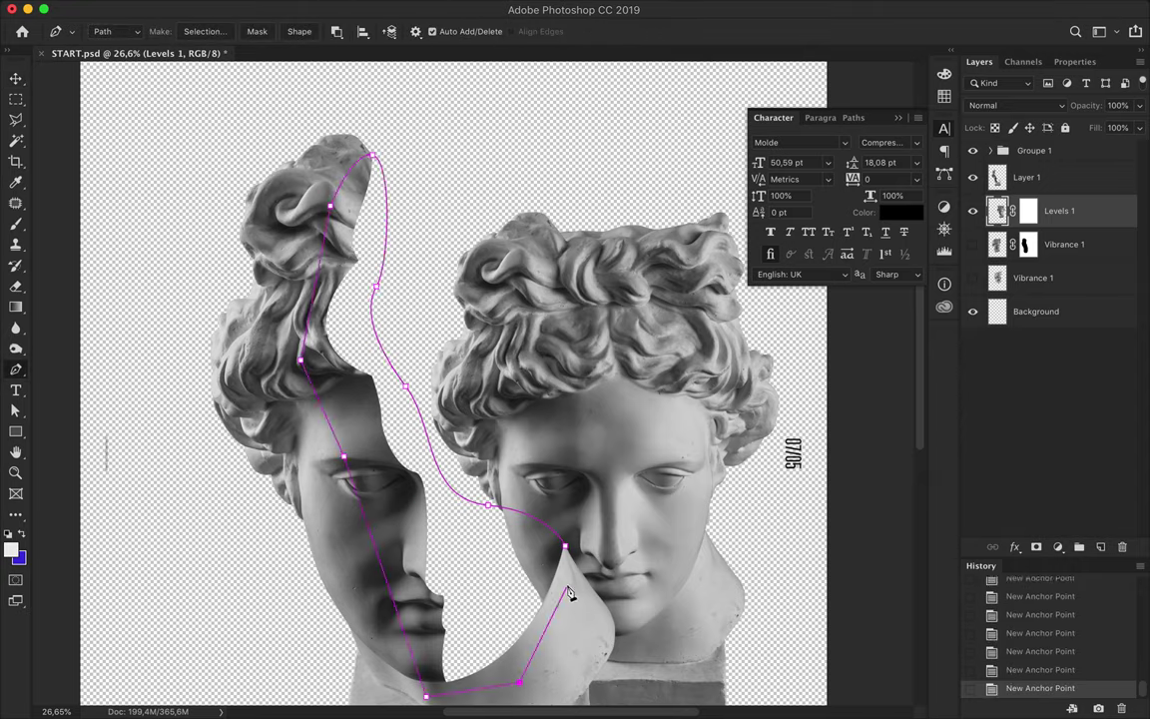
click(204, 31)
key(Return)
key(ctrl+shift+i)
Step: Pick the Clone Stamp tool and bring up its brush size settings
key(b)
scroll(458, 384, down, 2)
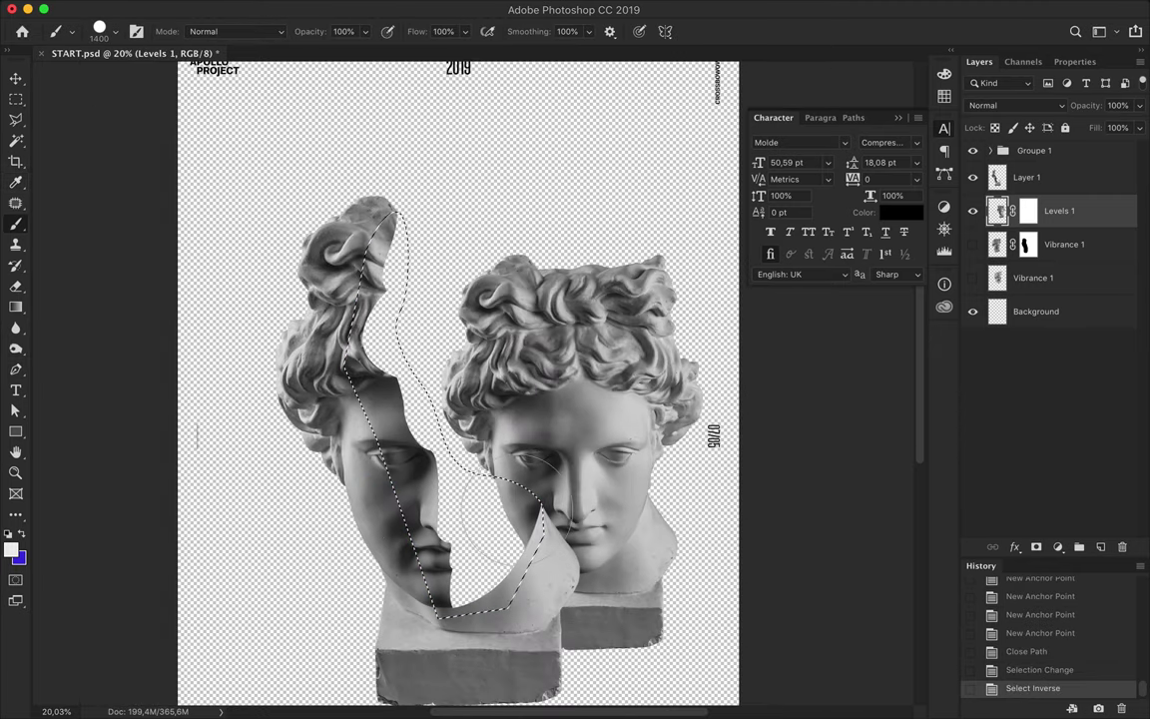
click(18, 246)
click(115, 30)
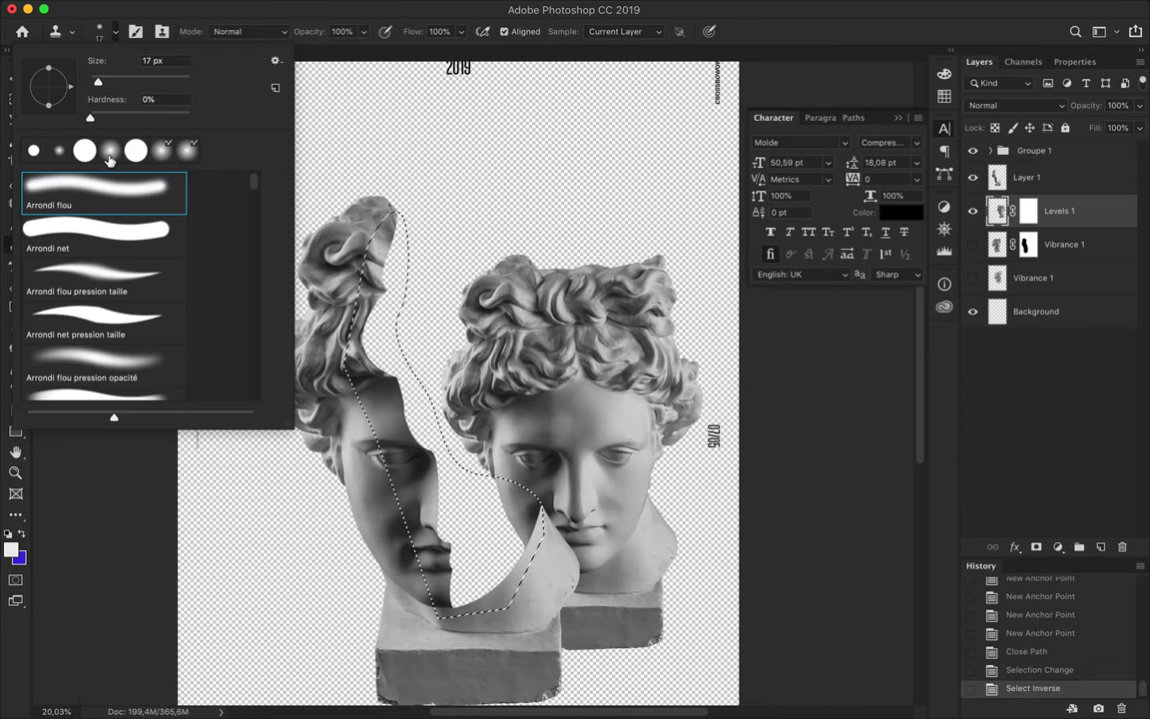
Step: Dismiss the invalid brush size error, add a new empty layer, and stamp cloned plaster into the gap
key(Return)
key(Return)
key(Escape)
key(v)
key(s)
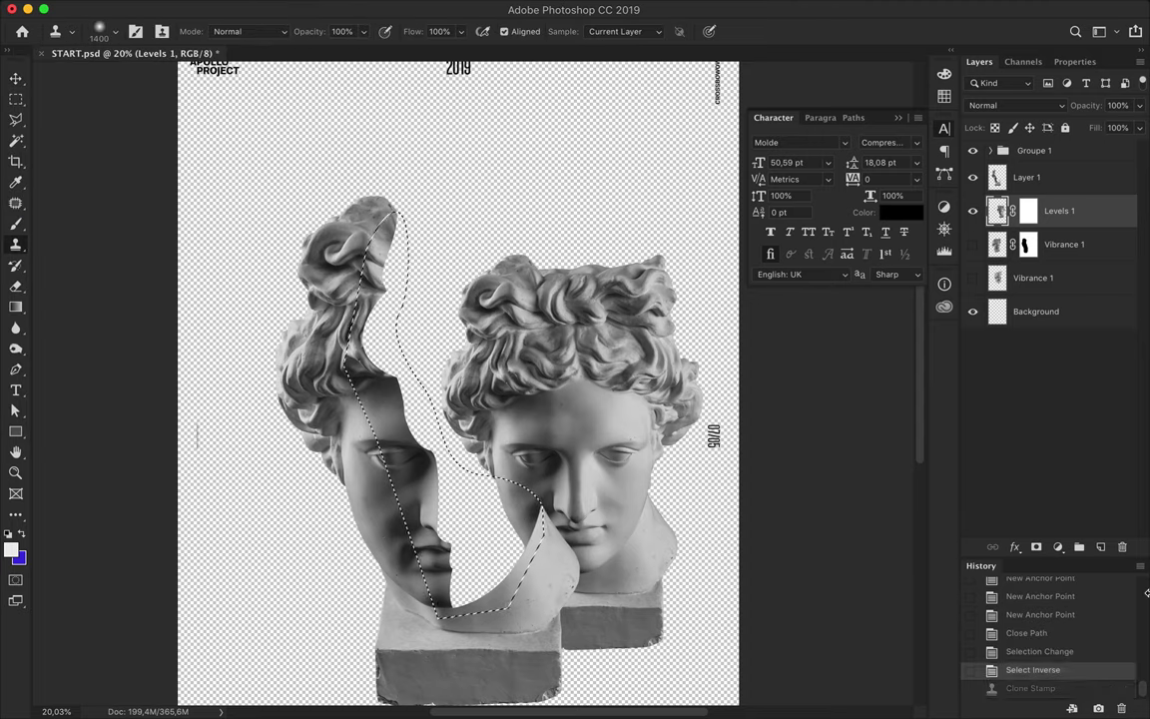
key(ctrl+shift+alt+n)
click(606, 347)
drag(472, 582, 430, 507)
key(alt+bracketleft)
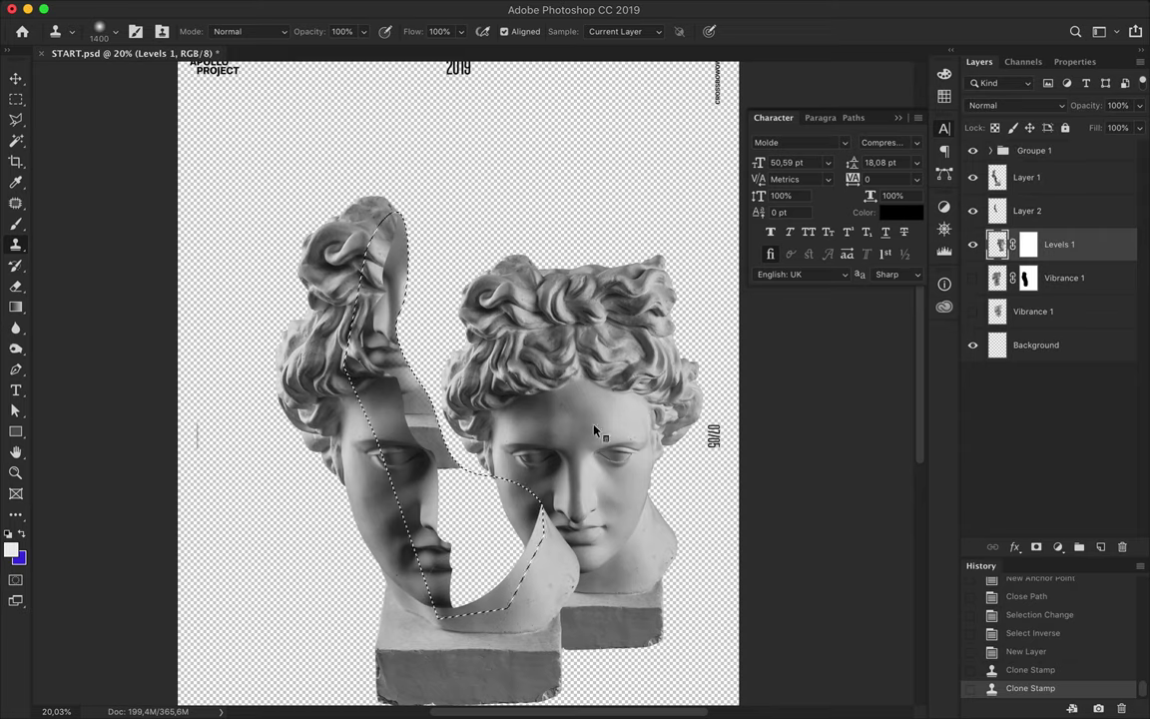
Step: Set clone sampling to All Layers and fill the gap on Layer 2 with cloned face detail
click(621, 31)
click(559, 60)
click(1027, 211)
drag(377, 419, 459, 539)
drag(454, 469, 500, 559)
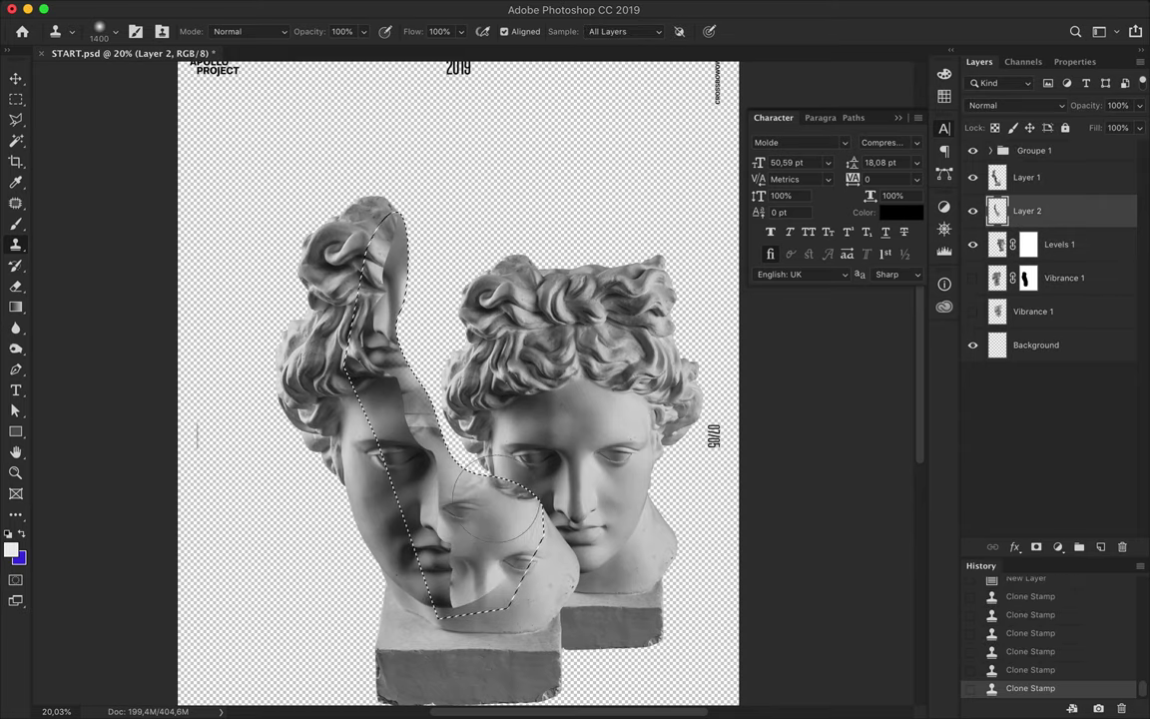
drag(479, 499, 530, 589)
Step: Set the clone brush to 900 px, sample only the current layer, then resize the brush to 500 px
click(116, 31)
text(900)
key(Return)
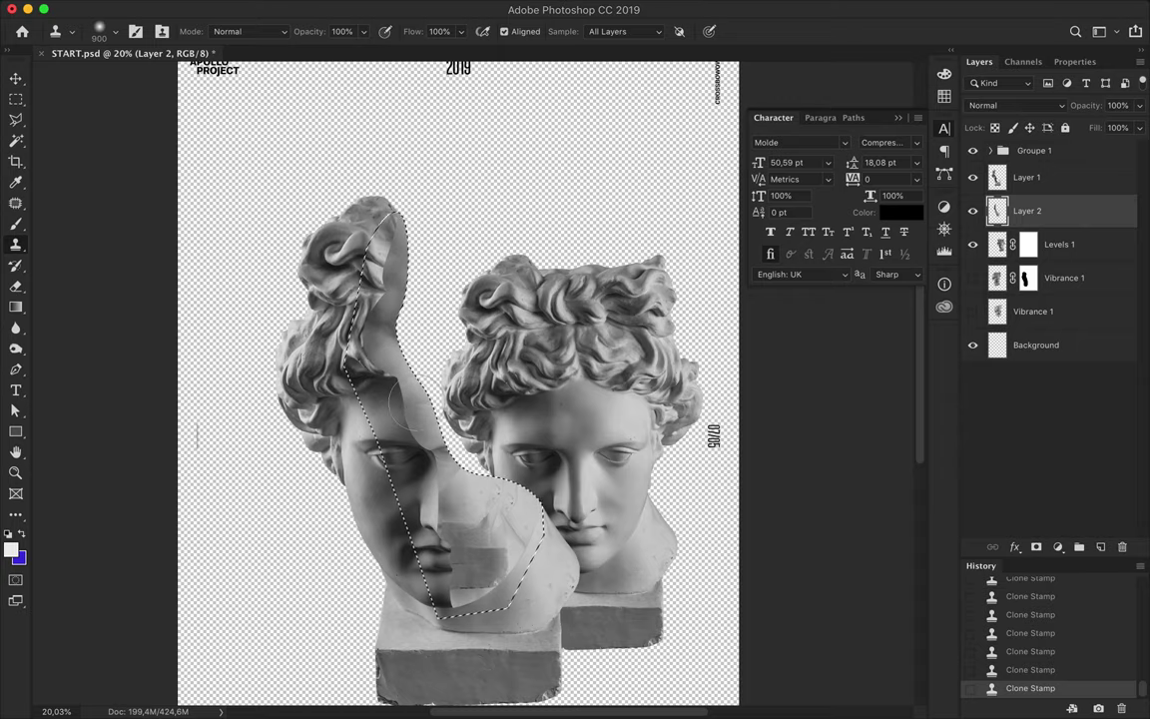
click(621, 31)
click(618, 44)
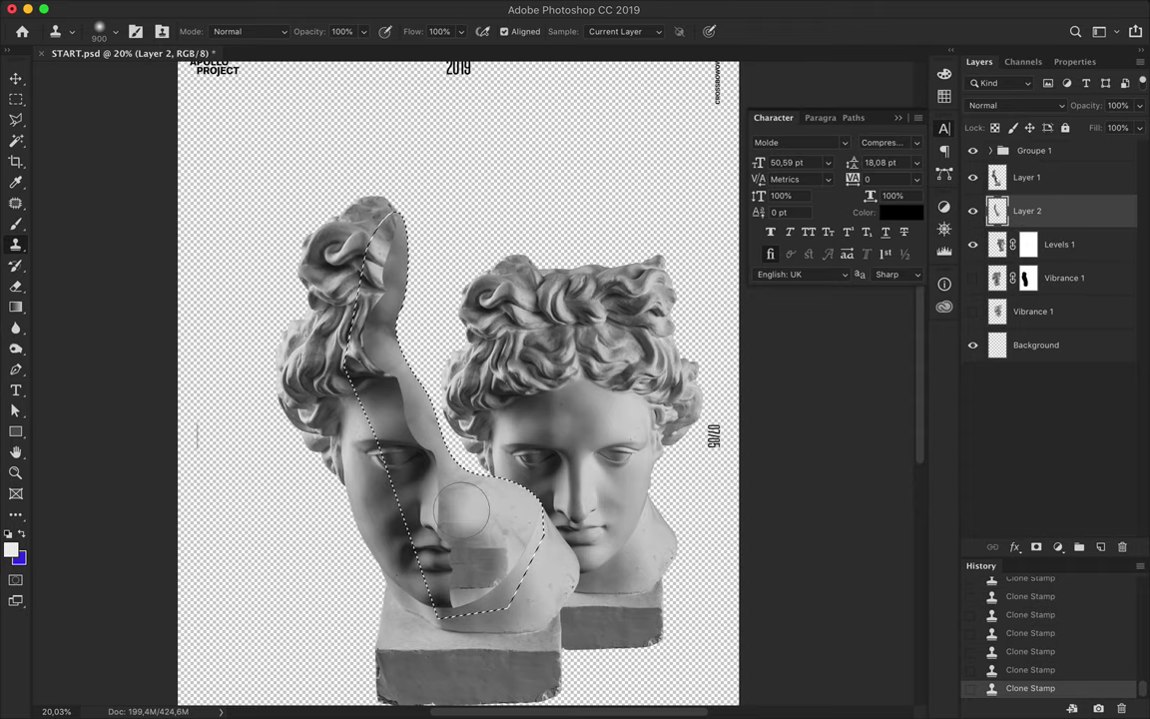
click(112, 31)
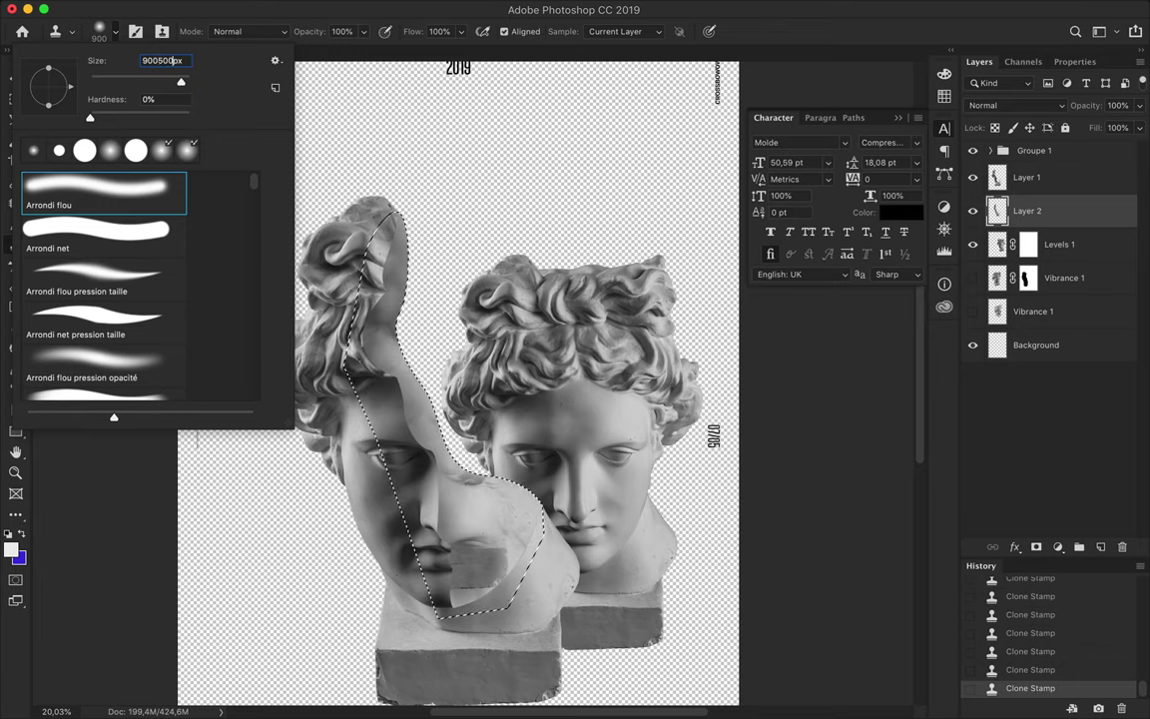
key(Return)
scroll(529, 599, up, 3)
Step: Lighten the grey patch beside the lips, then load Layer 1's outline as a selection
mouse_move(405, 464)
mouse_down()
mouse_move(459, 461)
mouse_move(389, 469)
mouse_move(410, 400)
mouse_move(516, 376)
mouse_move(462, 313)
mouse_move(400, 299)
mouse_move(454, 430)
mouse_move(442, 389)
mouse_up()
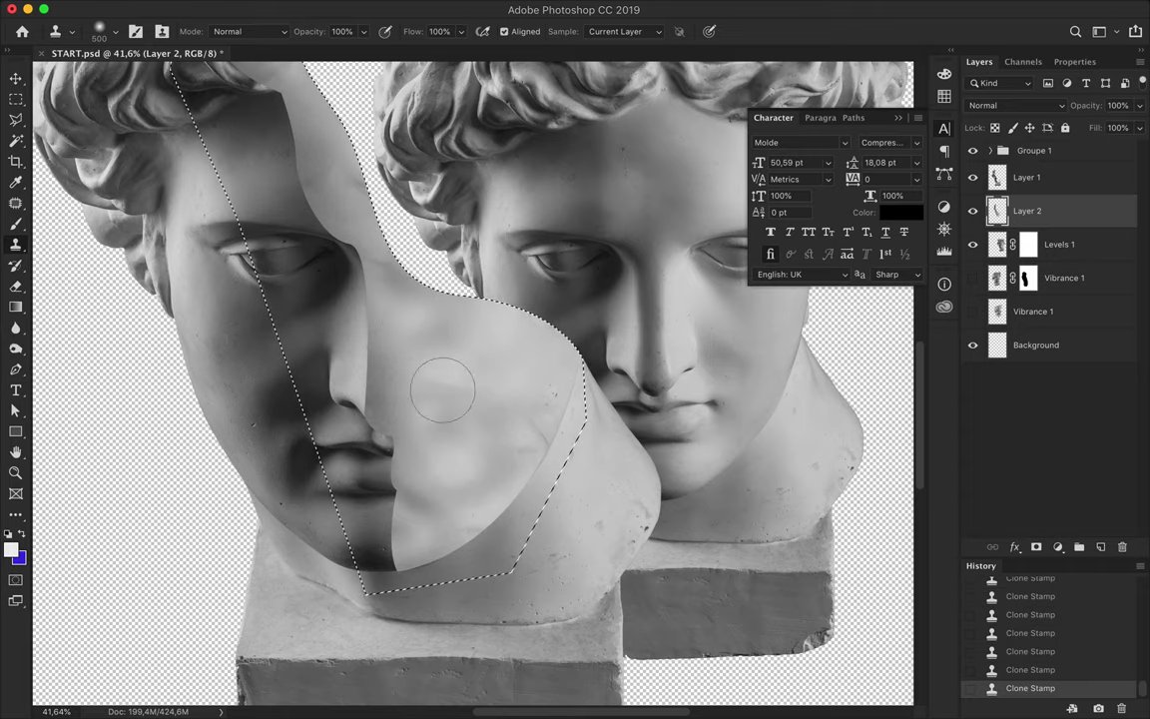
scroll(442, 390, up, 5)
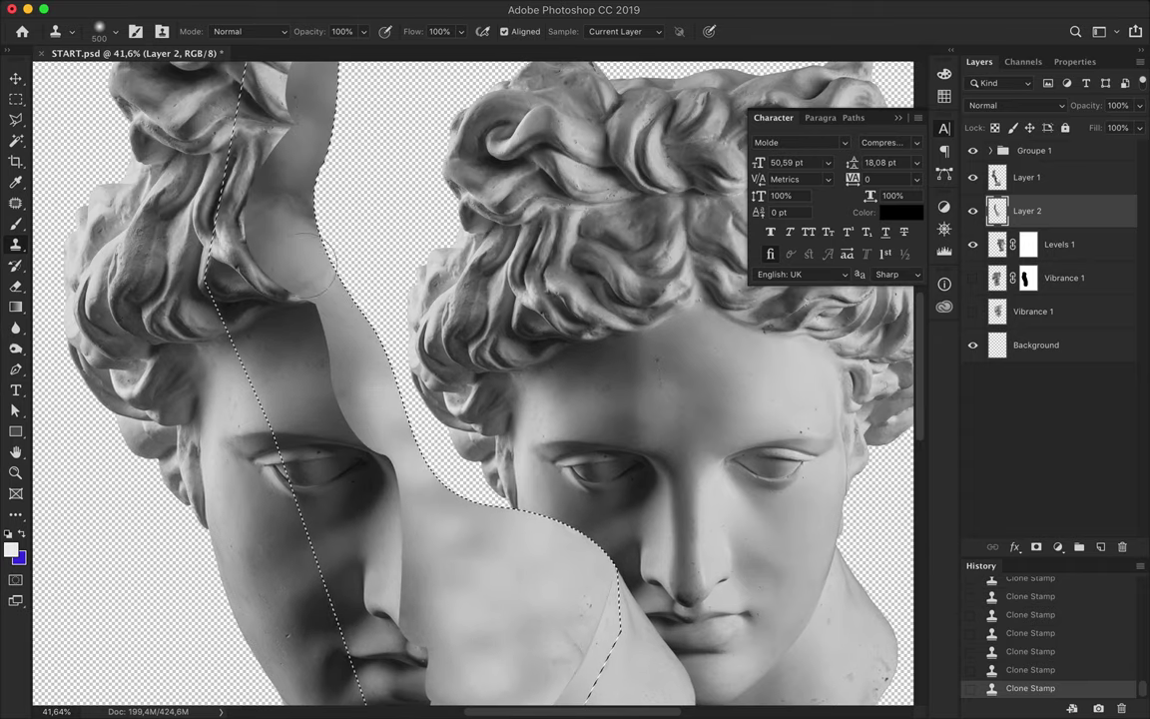
scroll(305, 261, up, 5)
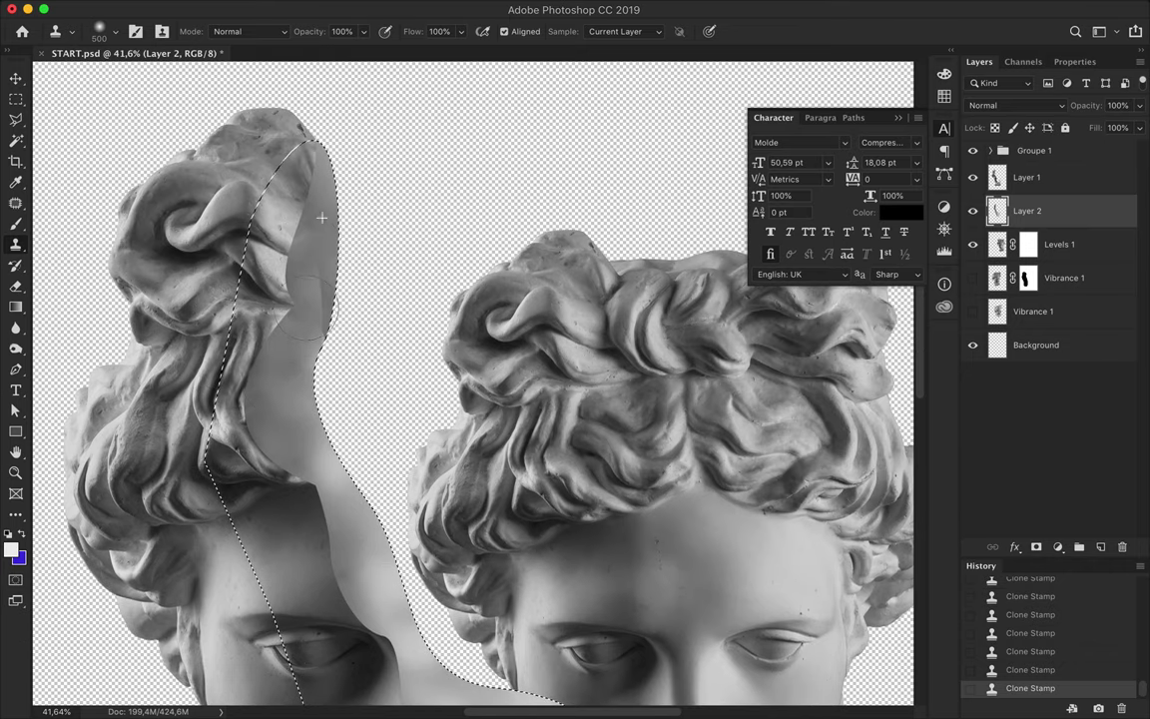
scroll(333, 475, down, 5)
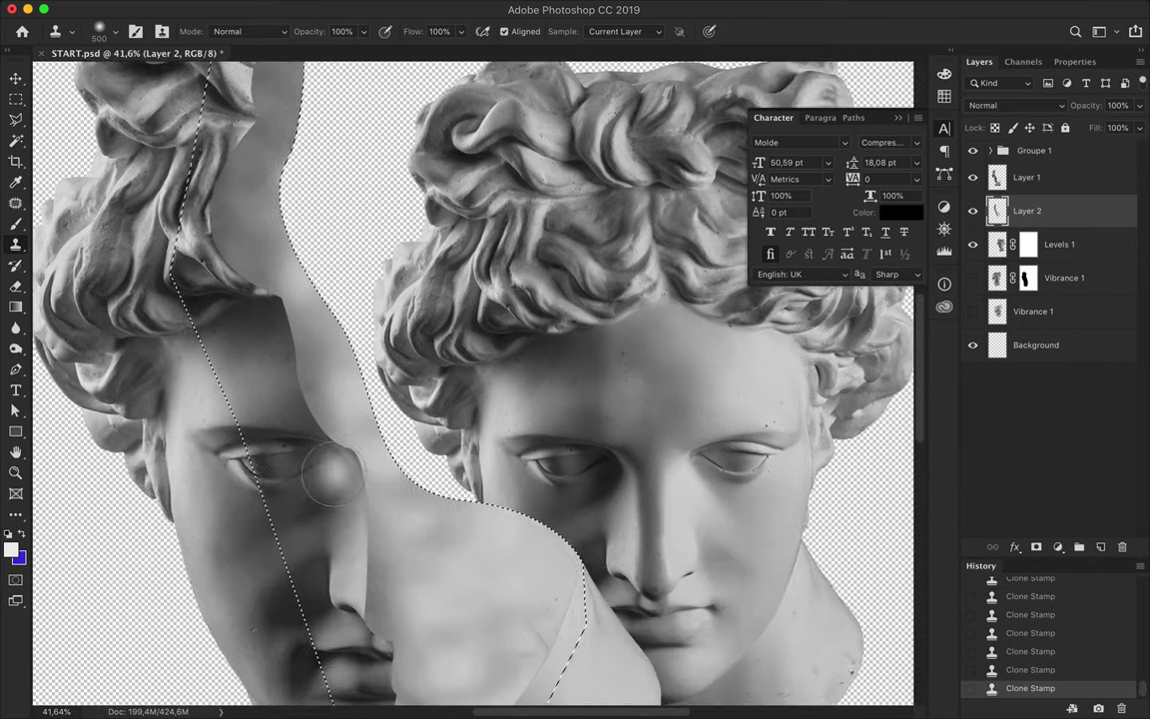
scroll(332, 475, down, 2)
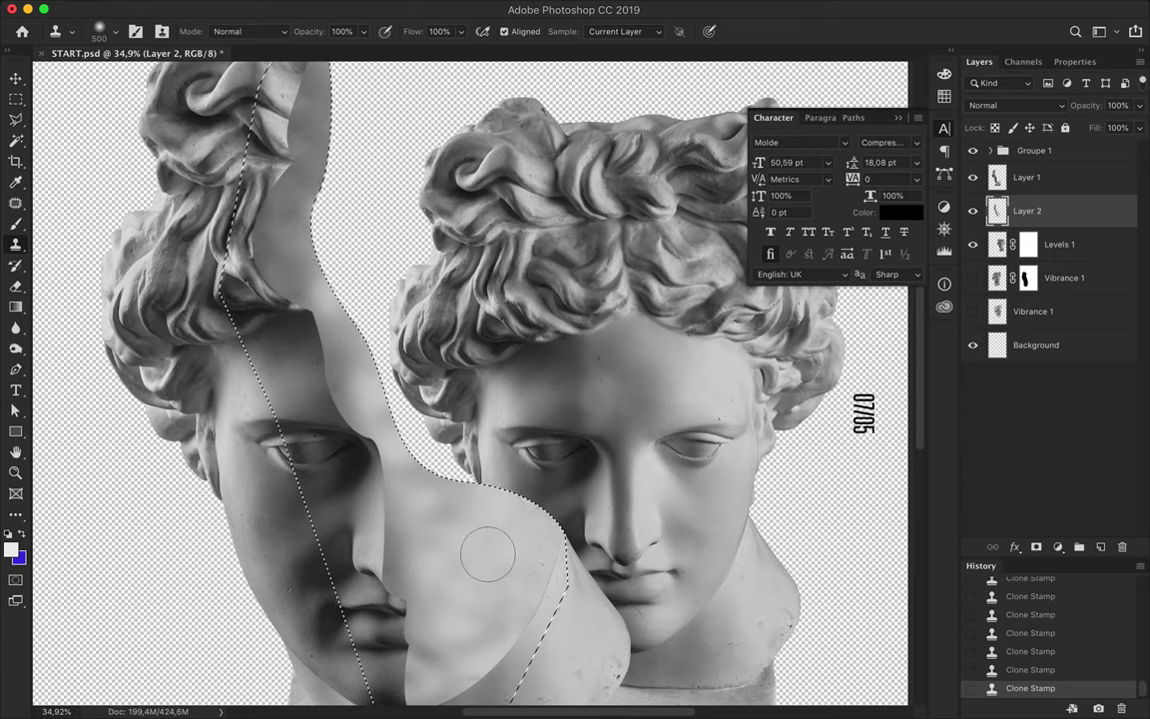
scroll(519, 554, down, 1)
scroll(544, 545, down, 1)
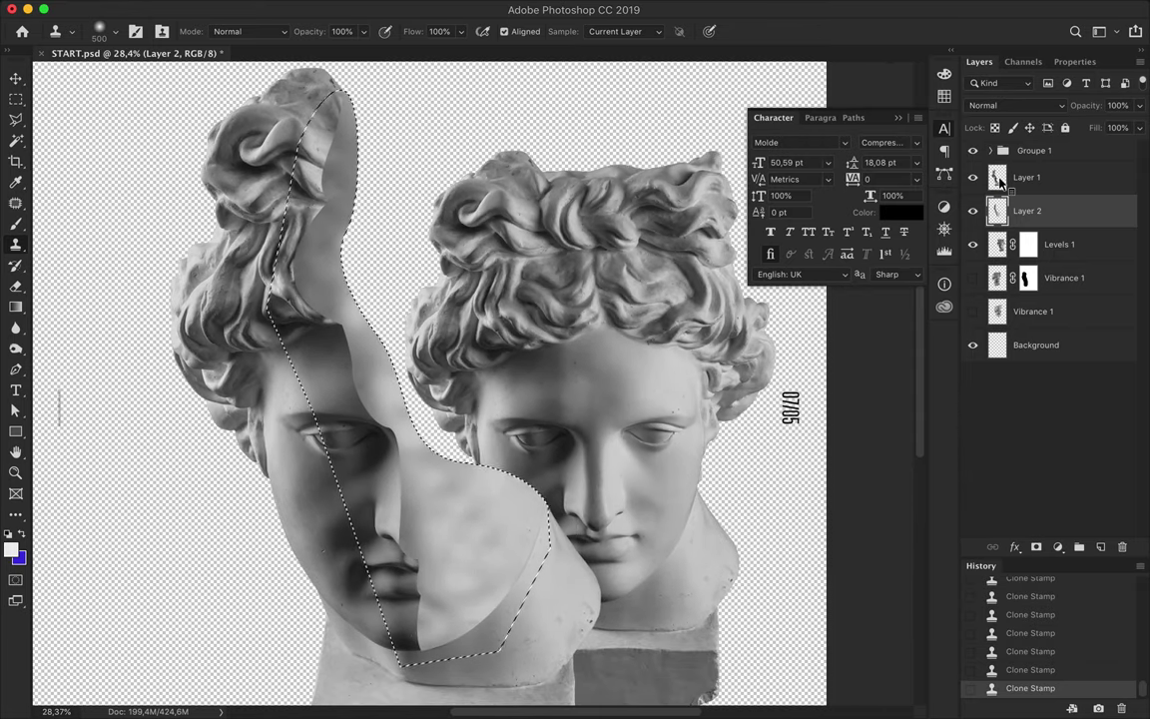
key(m)
ctrl+click(1000, 179)
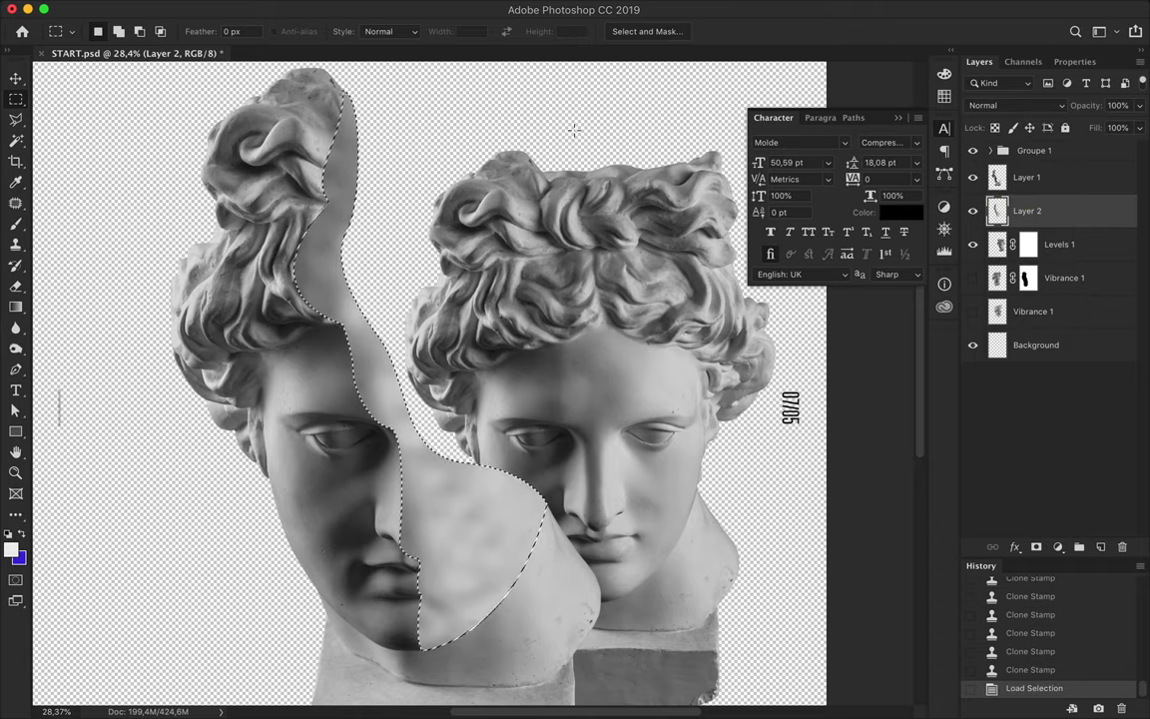
Step: Add a new layer and fill the selected strip with black using the Paint Bucket
click(1100, 547)
key(g)
click(140, 32)
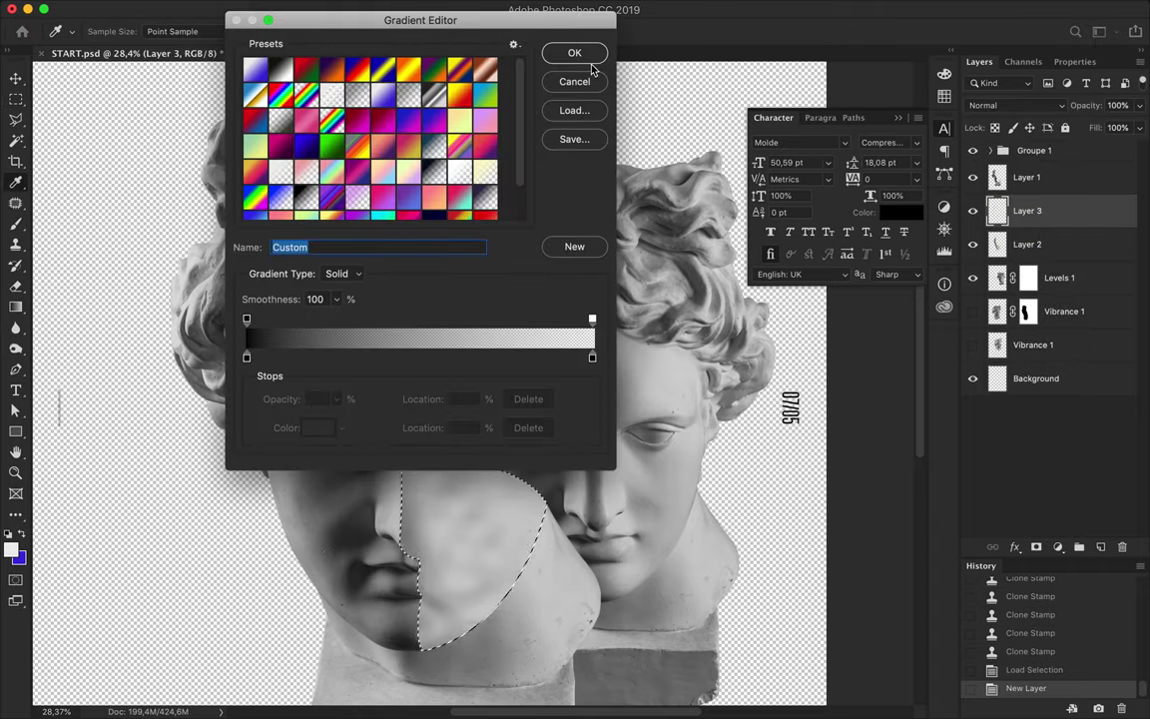
click(594, 60)
right_click(16, 307)
click(85, 299)
click(396, 411)
key(ctrl+z)
click(447, 474)
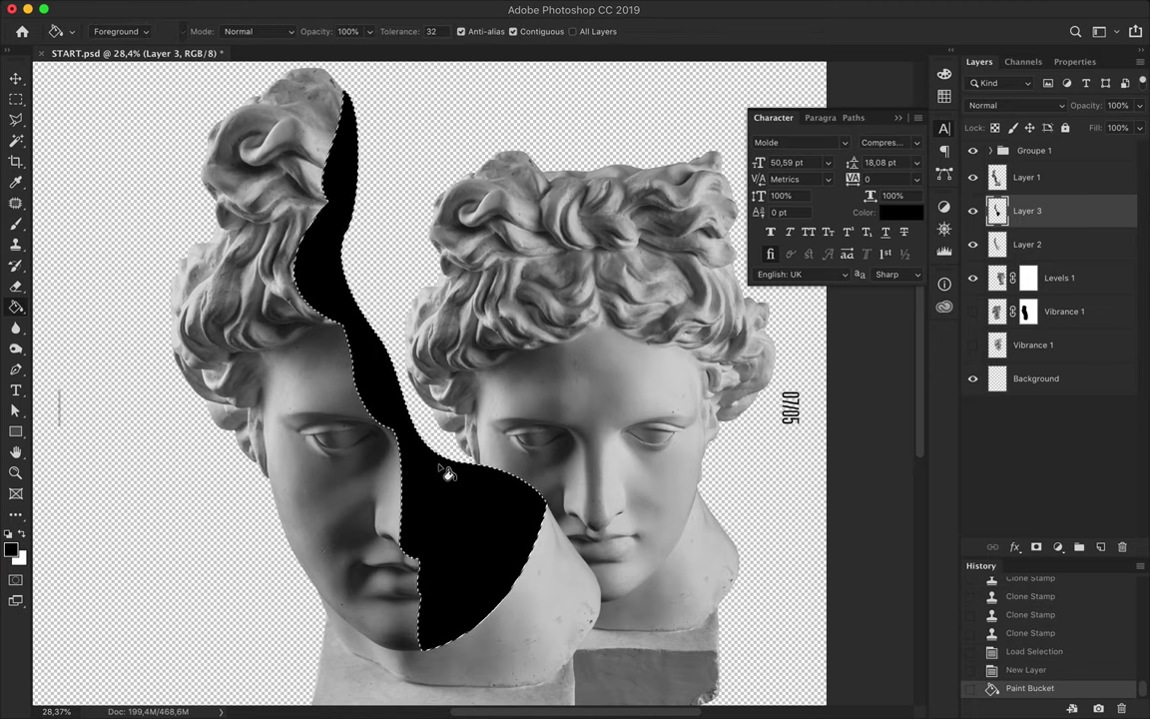
Step: Contract the selection twice via Select > Modify > Contract, by 12 pixels
click(349, 9)
mouse_move(360, 238)
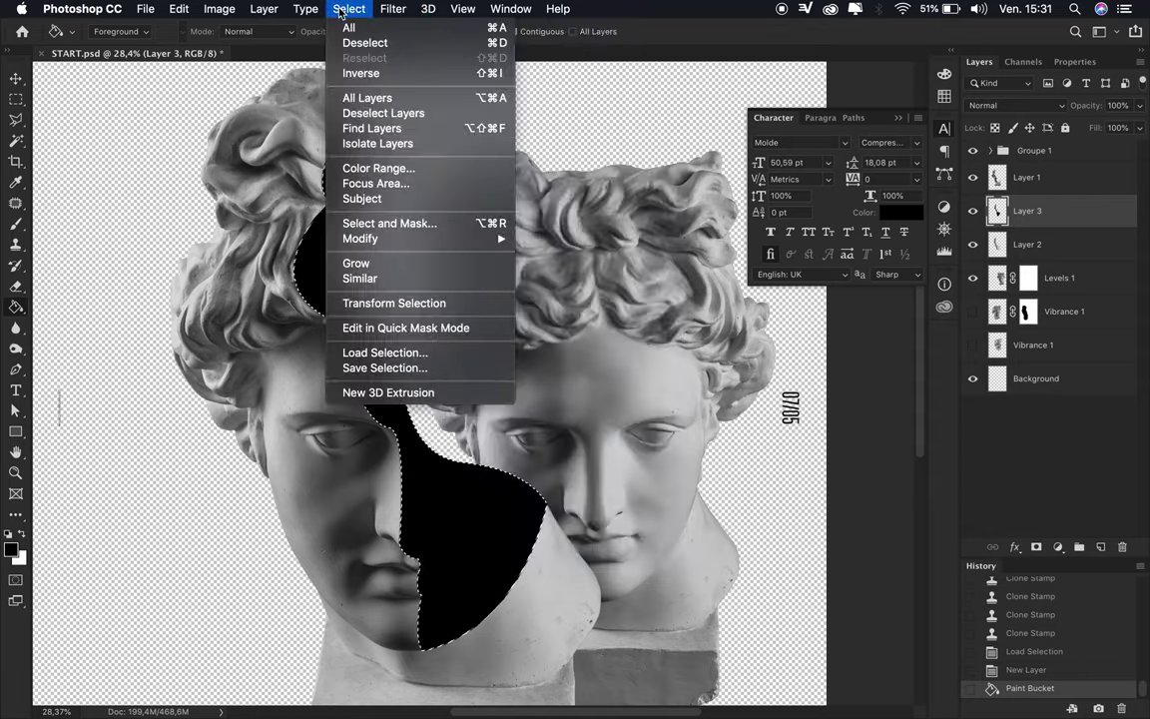
click(559, 284)
click(606, 342)
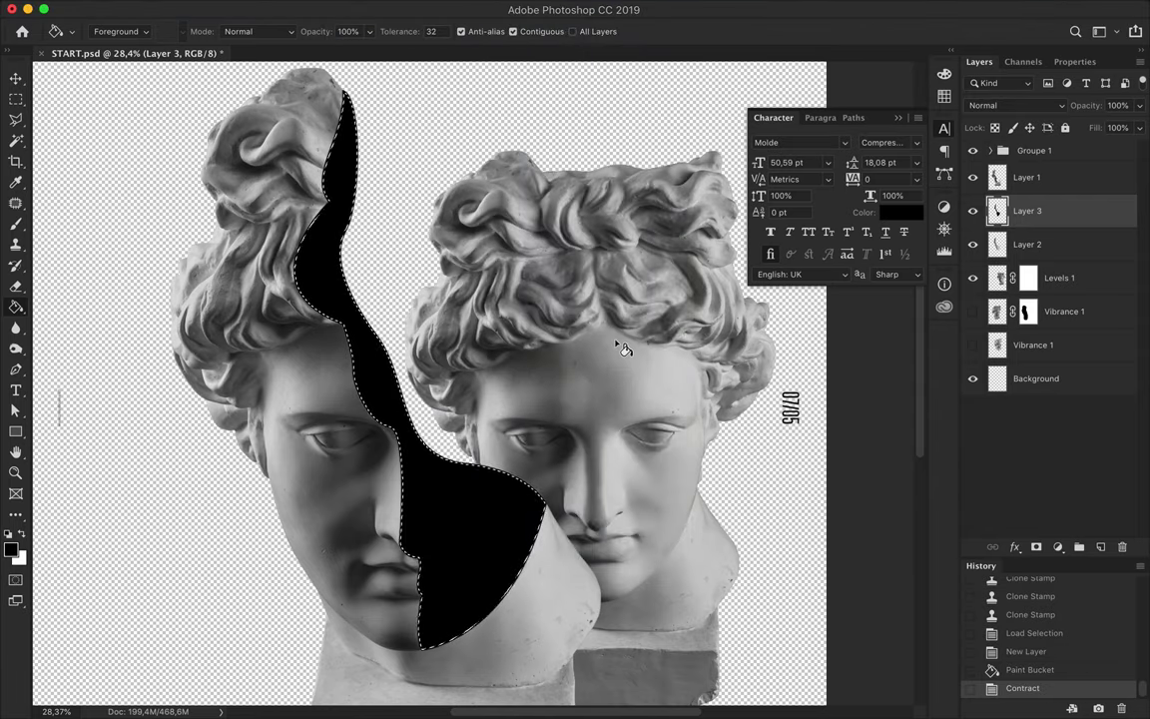
click(349, 9)
click(562, 284)
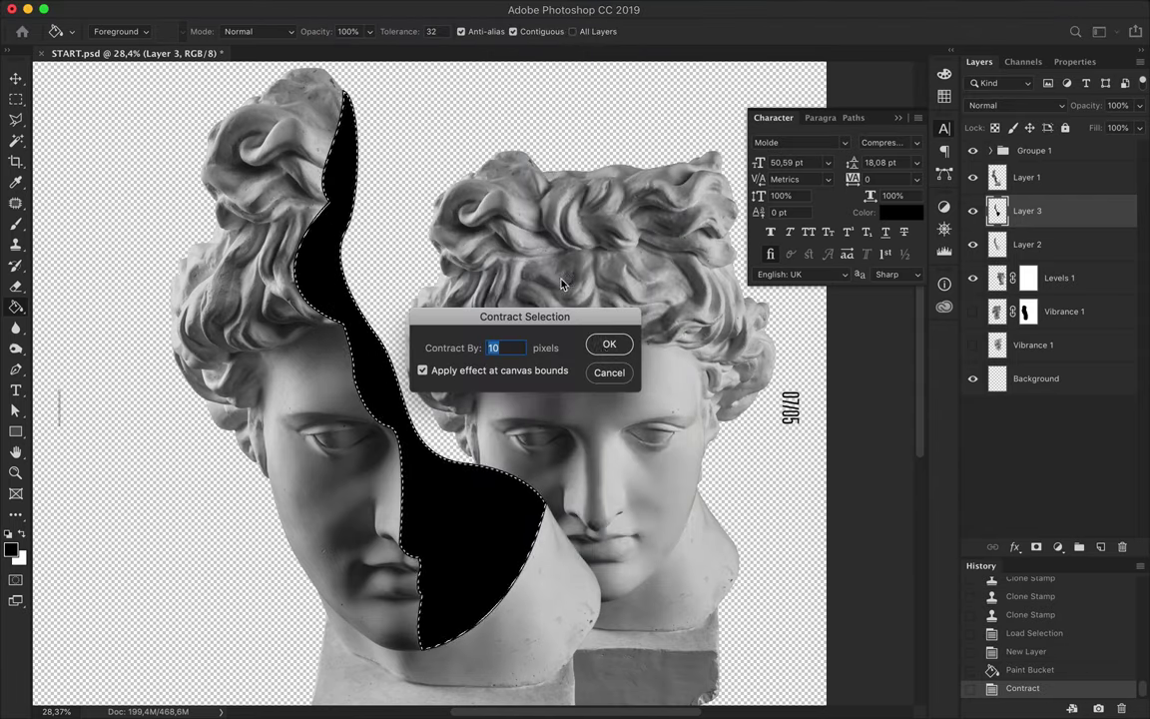
click(604, 344)
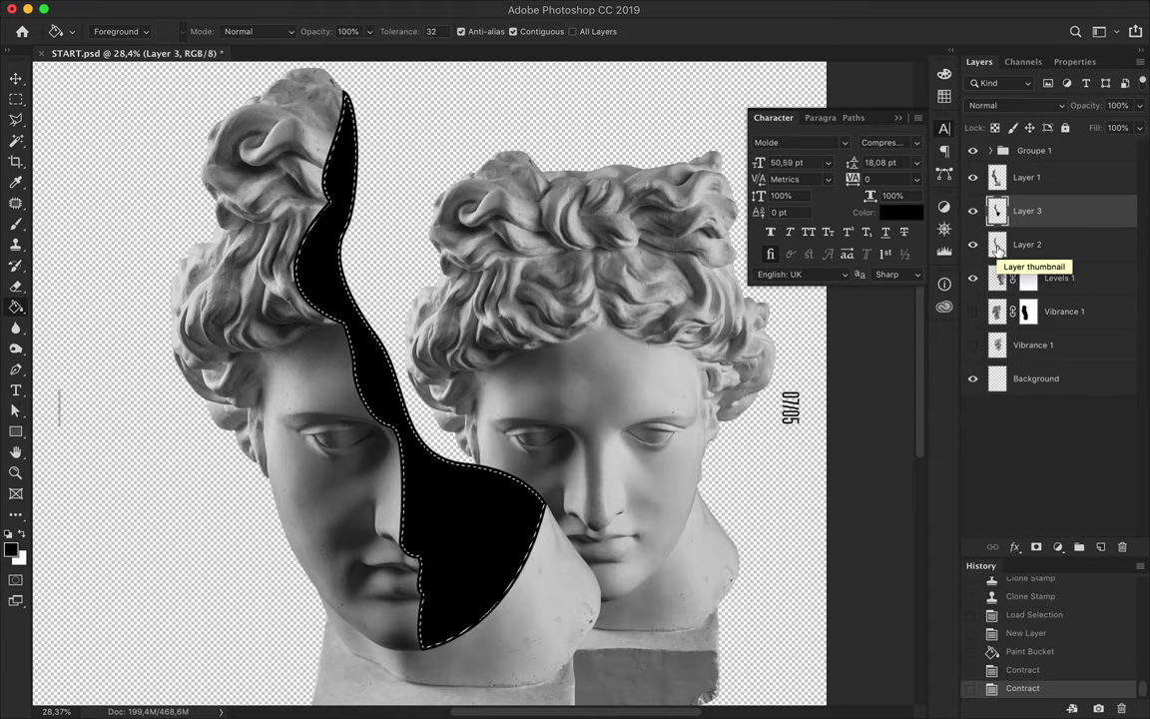
Step: Clone plaster texture over the strip with Levels 1 selected
key(s)
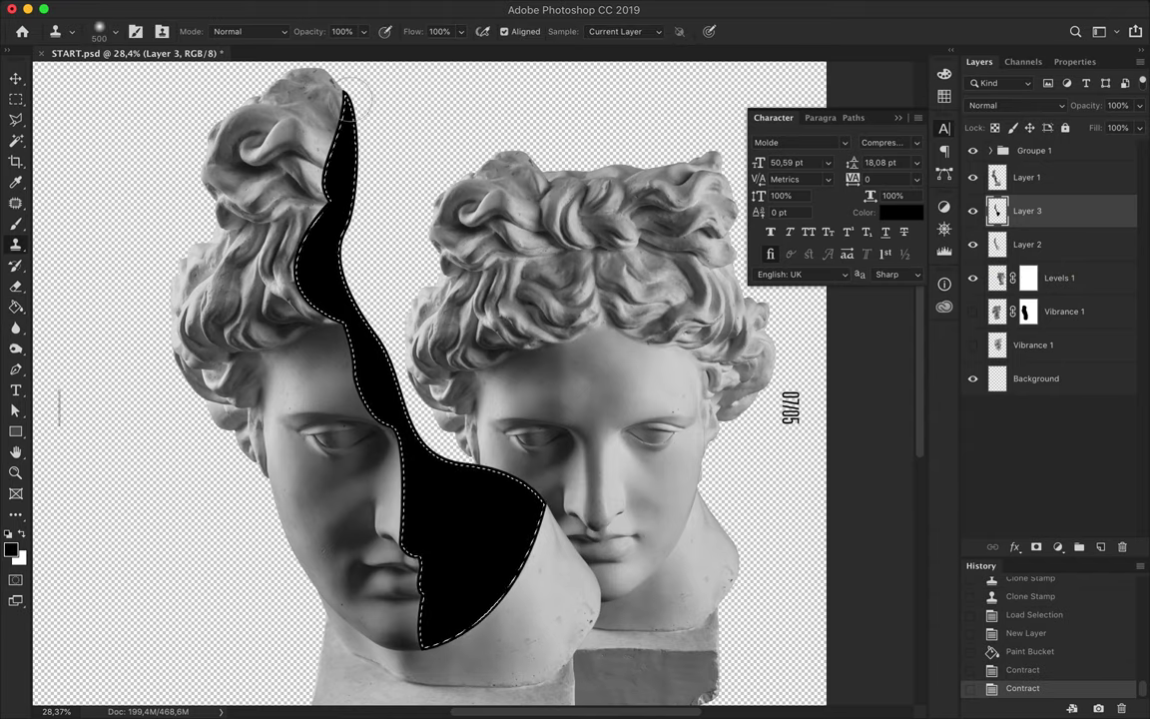
click(658, 416)
click(1053, 278)
key(v)
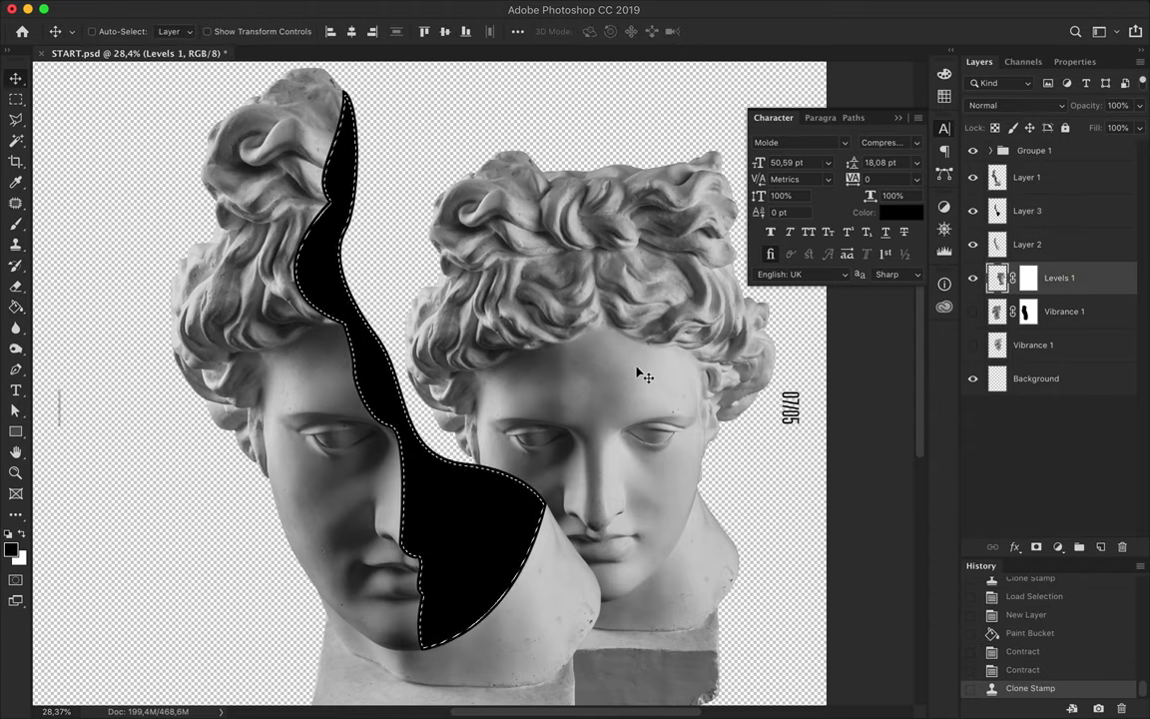
key(s)
drag(364, 379, 460, 429)
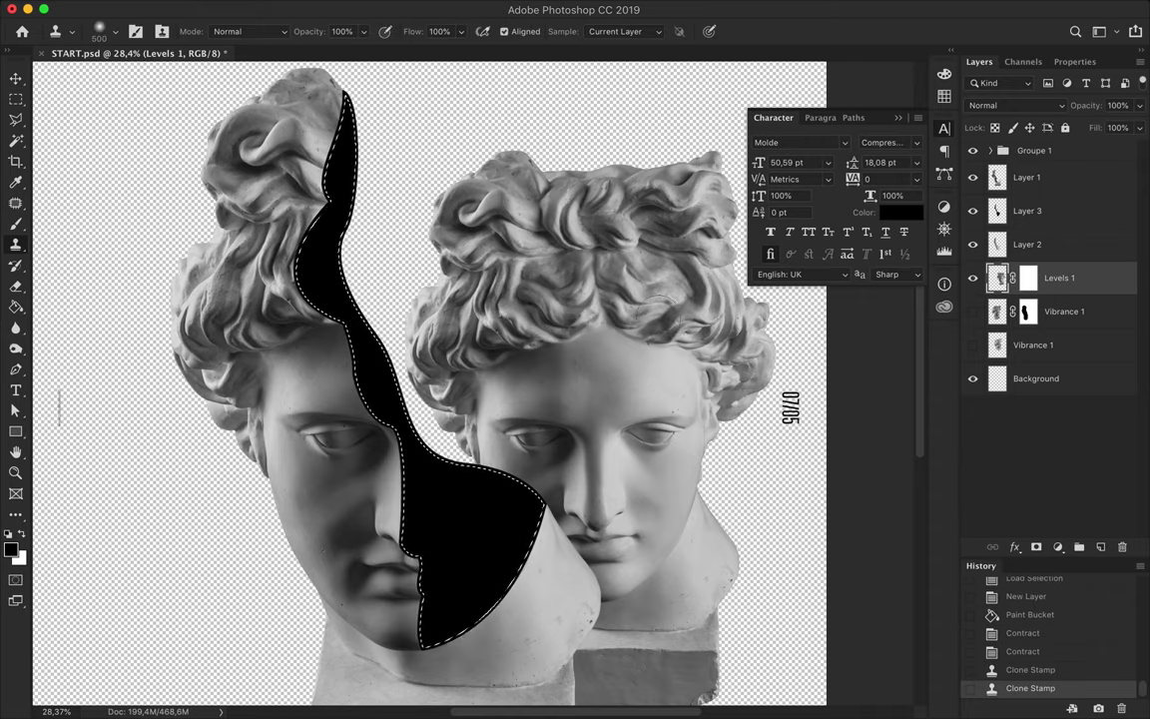
Step: Sample light grey from the statue and brush it along the strip's right edge on Layer 3
key(i)
click(662, 353)
key(b)
drag(325, 240, 345, 200)
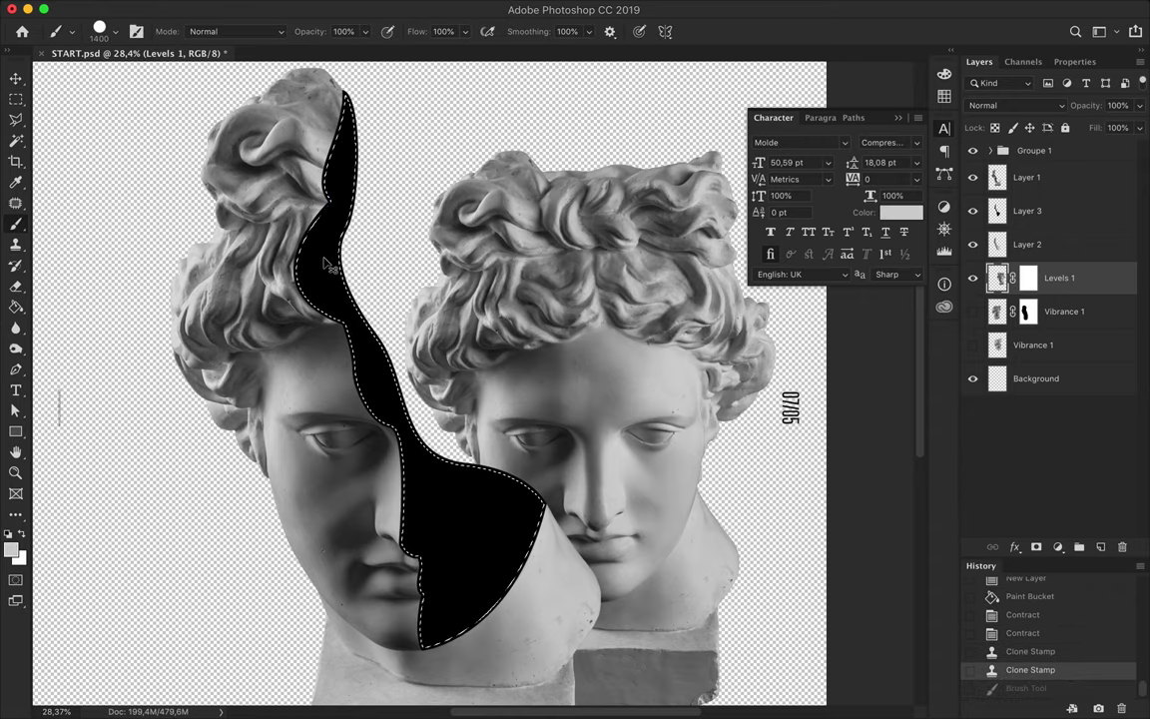
ctrl+click(369, 158)
key(ctrl+z)
key(ctrl+shift+i)
mouse_move(389, 65)
mouse_down()
mouse_move(375, 249)
mouse_move(469, 519)
mouse_up()
drag(429, 370, 509, 479)
Step: Try deleting everything outside the left head using Layer 2's inverted outline, then undo it
key(v)
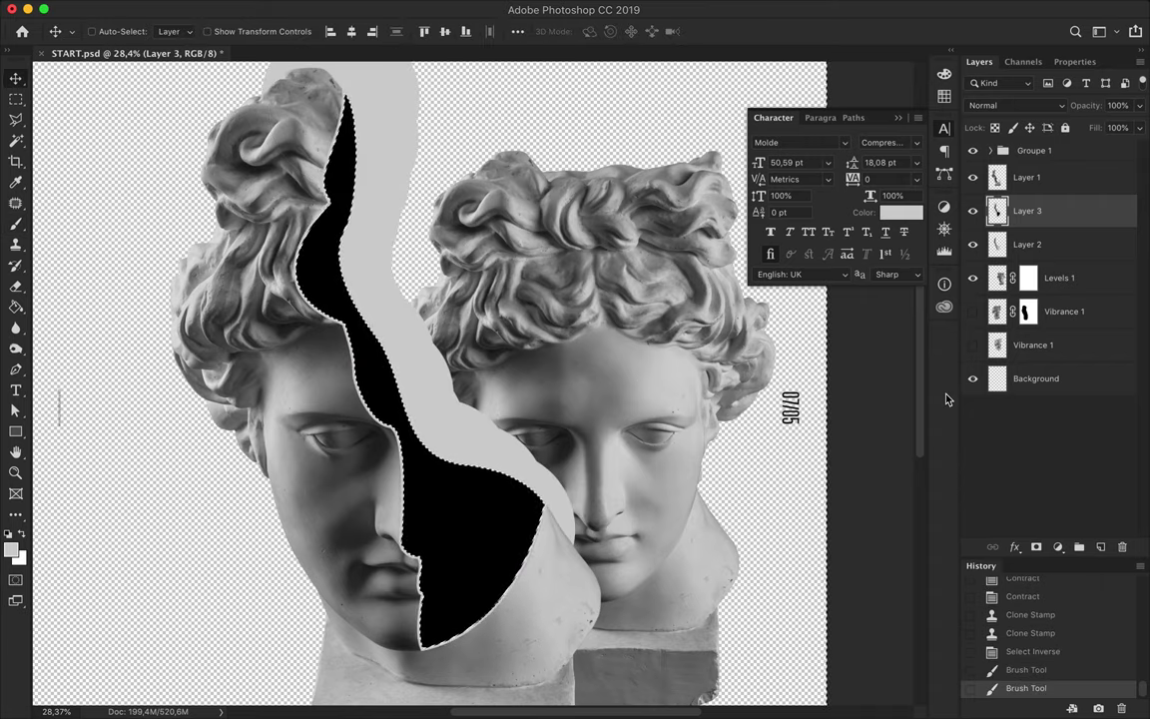
ctrl+click(997, 245)
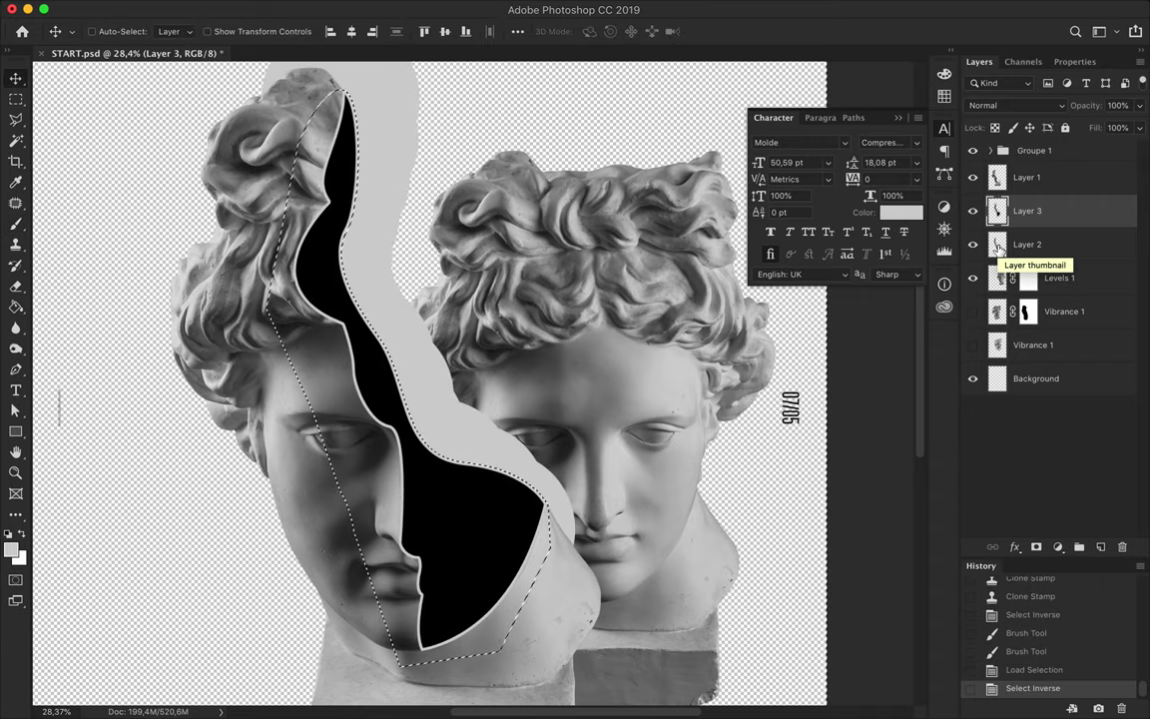
key(ctrl+shift+i)
key(BackSpace)
key(ctrl+z)
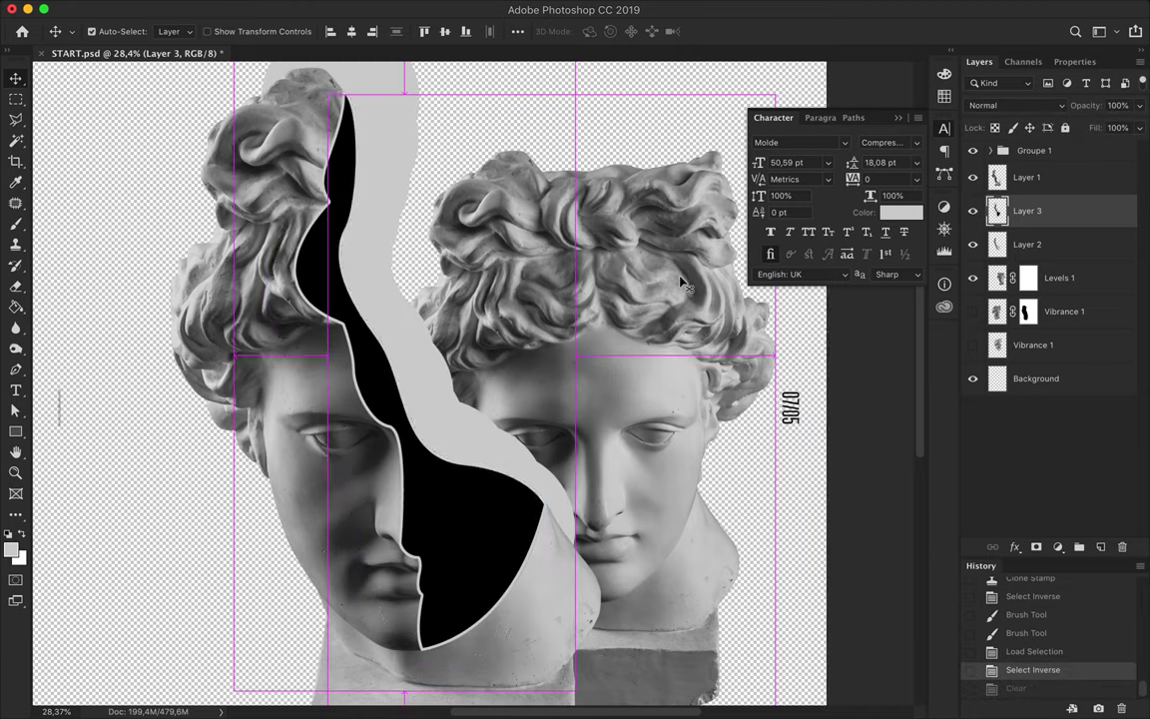
key(ctrl+z)
key(ctrl+z)
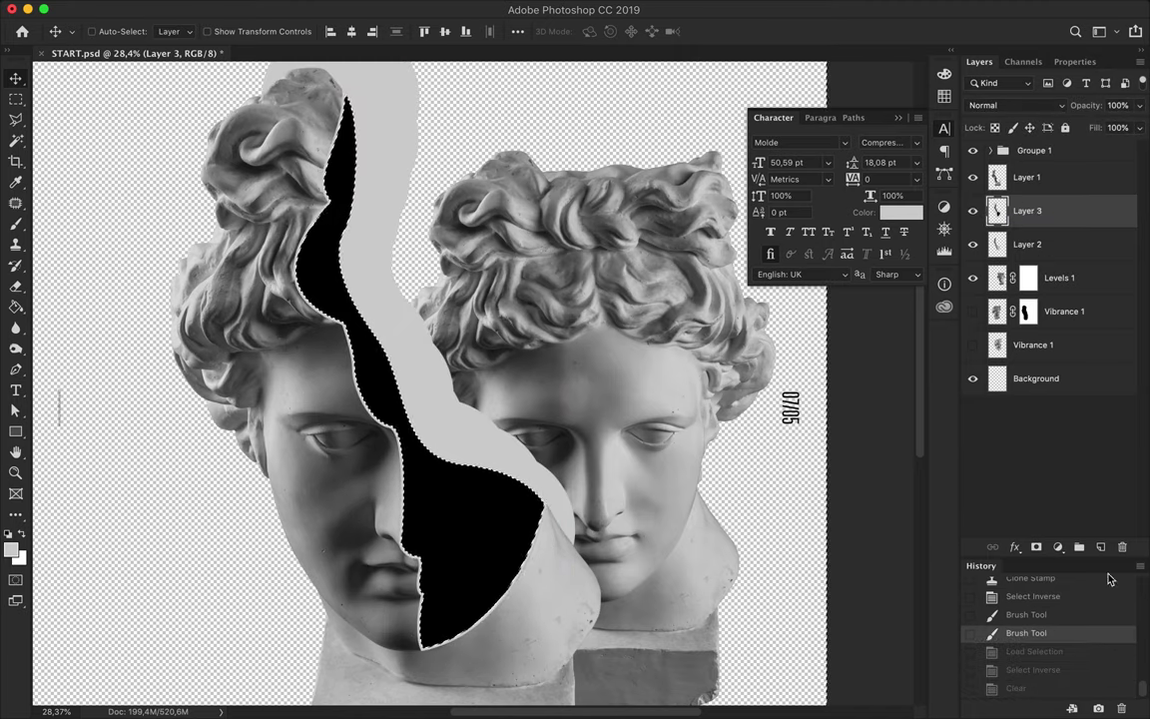
Step: Add Layer 4, paint a light grey rim on it, delete black Layer 3, and select Layer 2's inverted outline
click(1101, 546)
key(b)
drag(436, 411, 469, 499)
key(Delete)
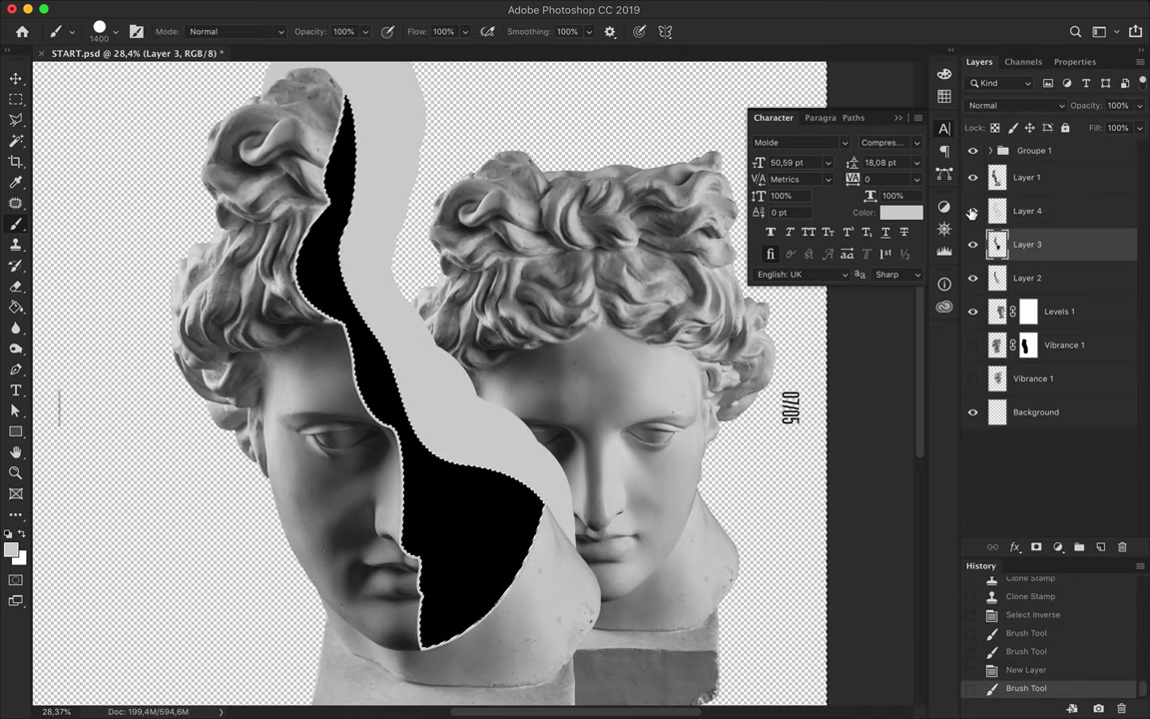
drag(1028, 244, 1122, 546)
ctrl+click(997, 244)
key(ctrl+shift+i)
Step: Delete the grey overflow spilling outside the left head
key(Delete)
key(alt+bracketright)
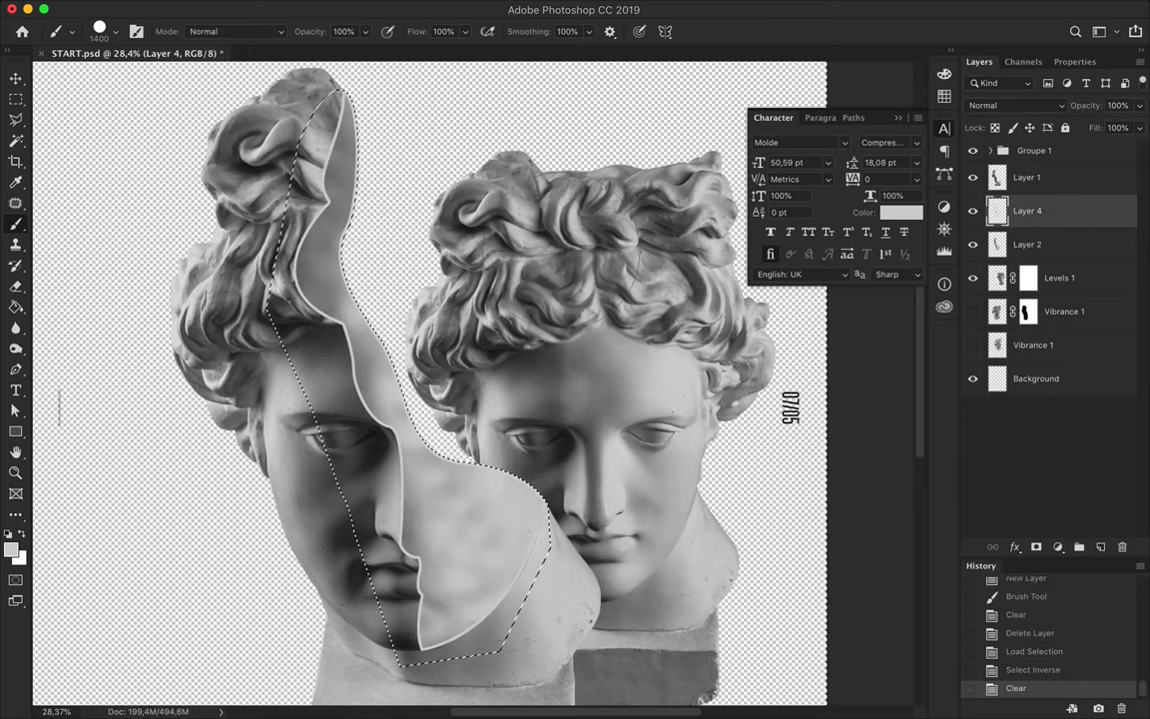
key(v)
key(alt+bracketleft)
key(alt+bracketleft)
key(s)
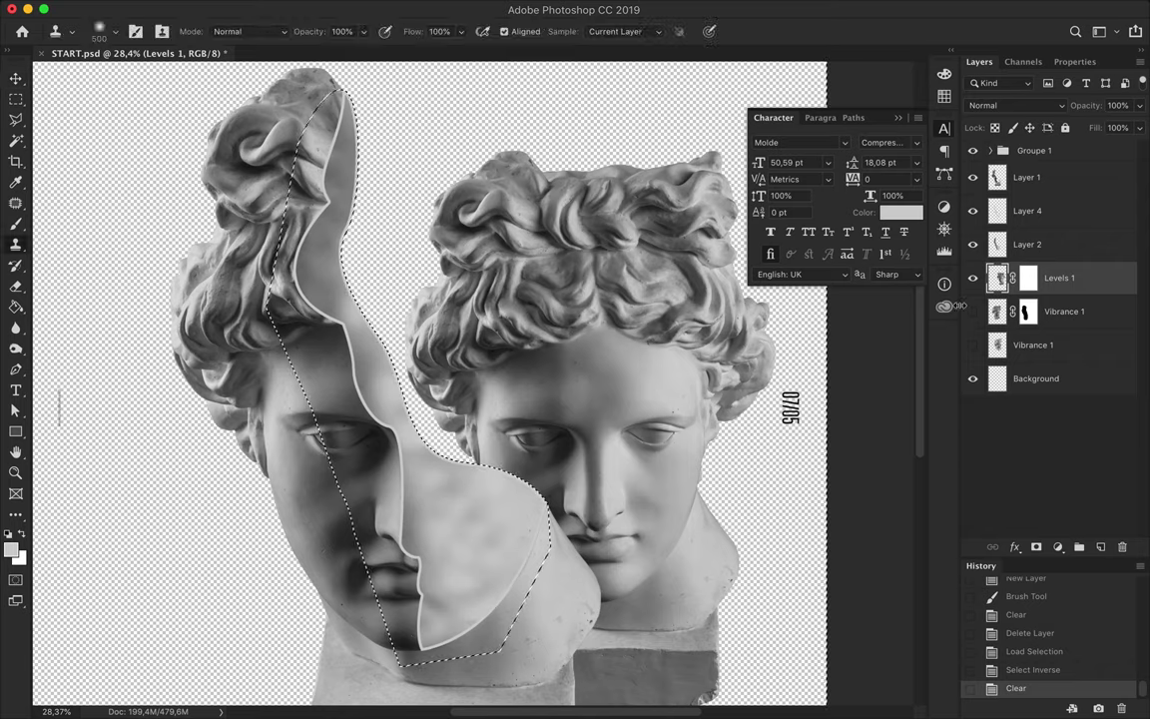
Step: Clone stone texture over the sliced head's face on Layer 2
drag(495, 526, 475, 509)
mouse_move(476, 514)
mouse_down()
mouse_move(476, 526)
mouse_move(454, 499)
mouse_up()
mouse_move(455, 509)
mouse_down()
mouse_move(444, 531)
mouse_move(469, 534)
mouse_move(439, 514)
mouse_up()
key(ctrl+z)
key(alt+bracketright)
key(alt+bracketleft)
key(alt+bracketright)
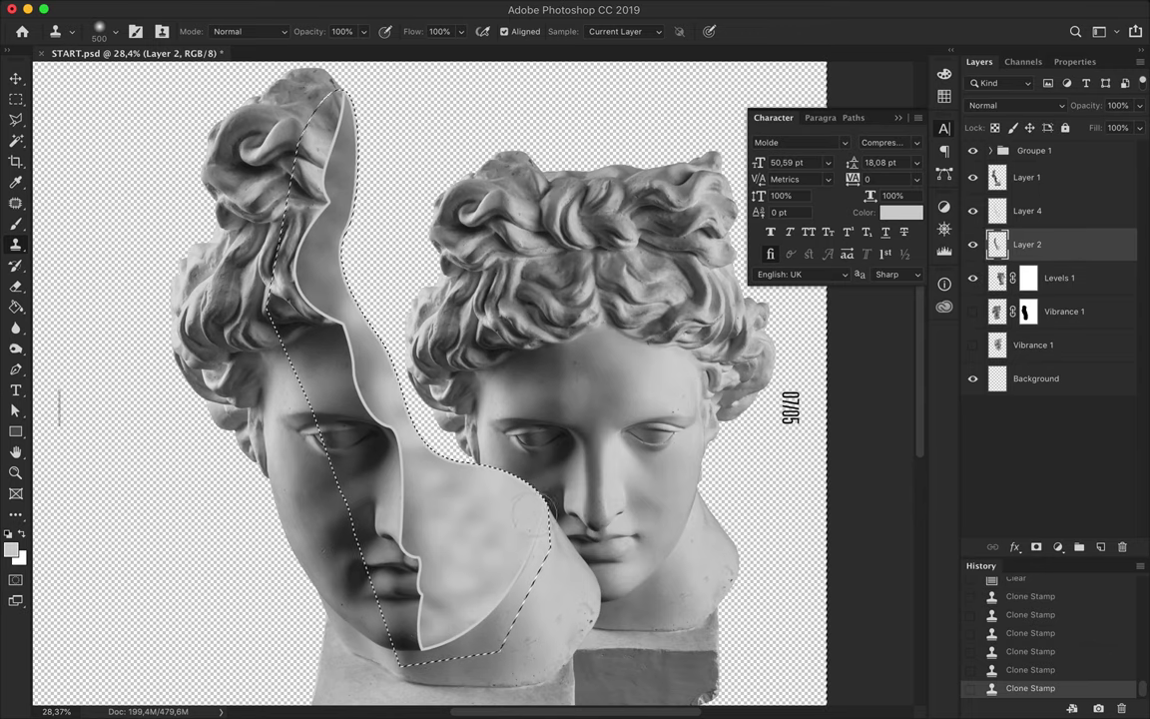
Step: Invert the selection and clone darker shading over the strip's cheek, chin and nose
key(ctrl+shift+i)
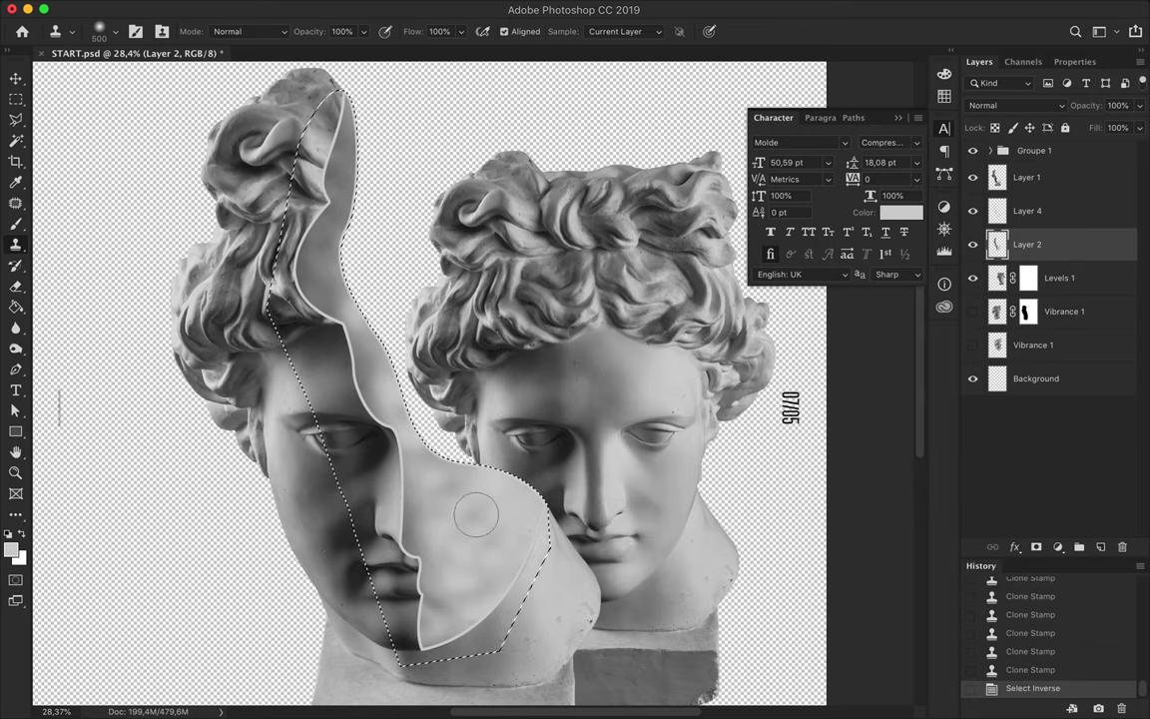
drag(509, 511, 486, 515)
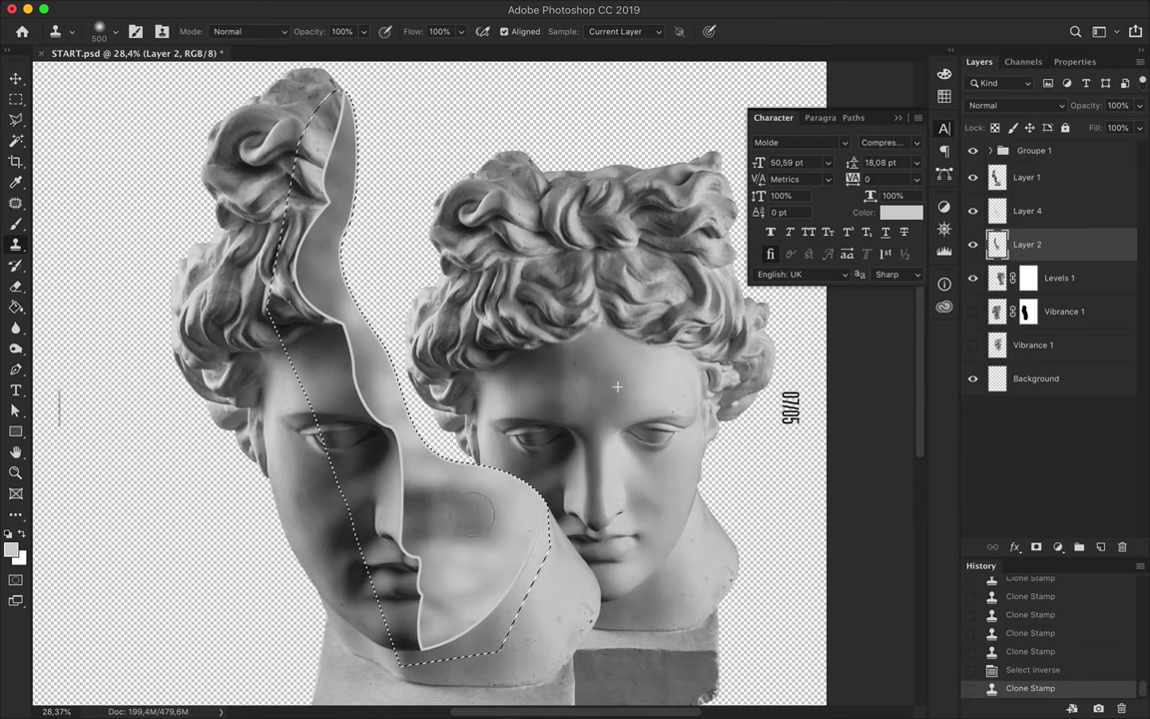
key(alt+bracketleft)
key(alt+bracketright)
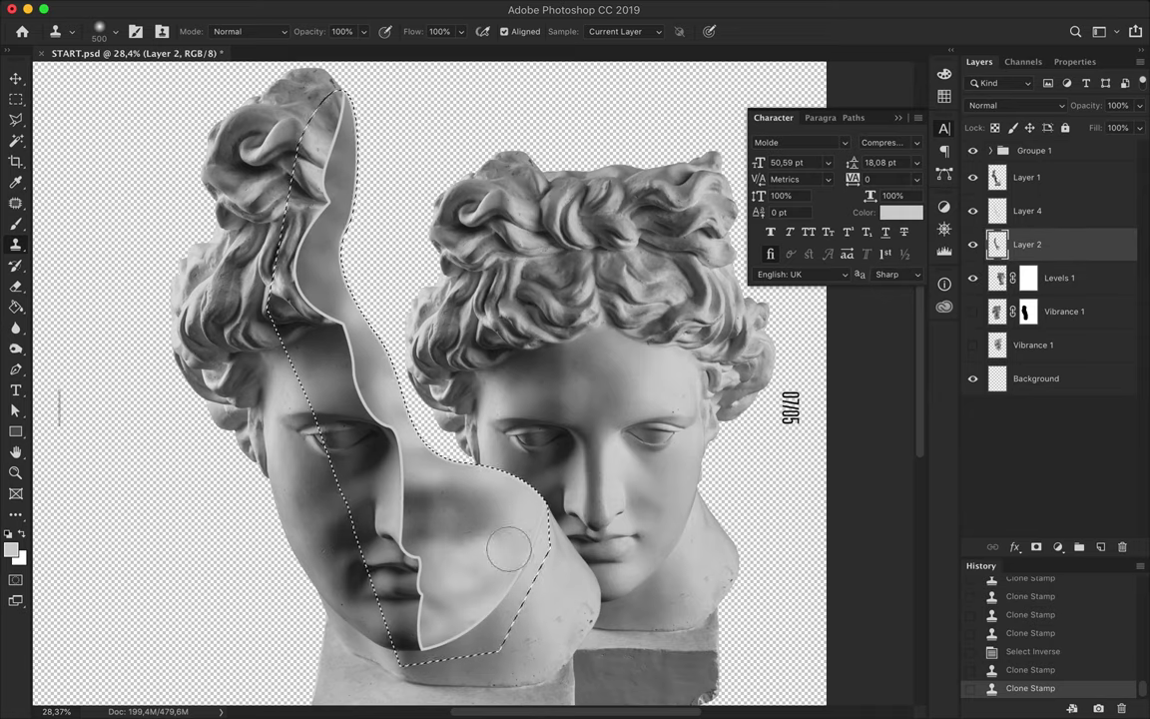
drag(382, 506, 422, 516)
alt+click(465, 519)
drag(428, 599, 440, 602)
drag(419, 525, 417, 515)
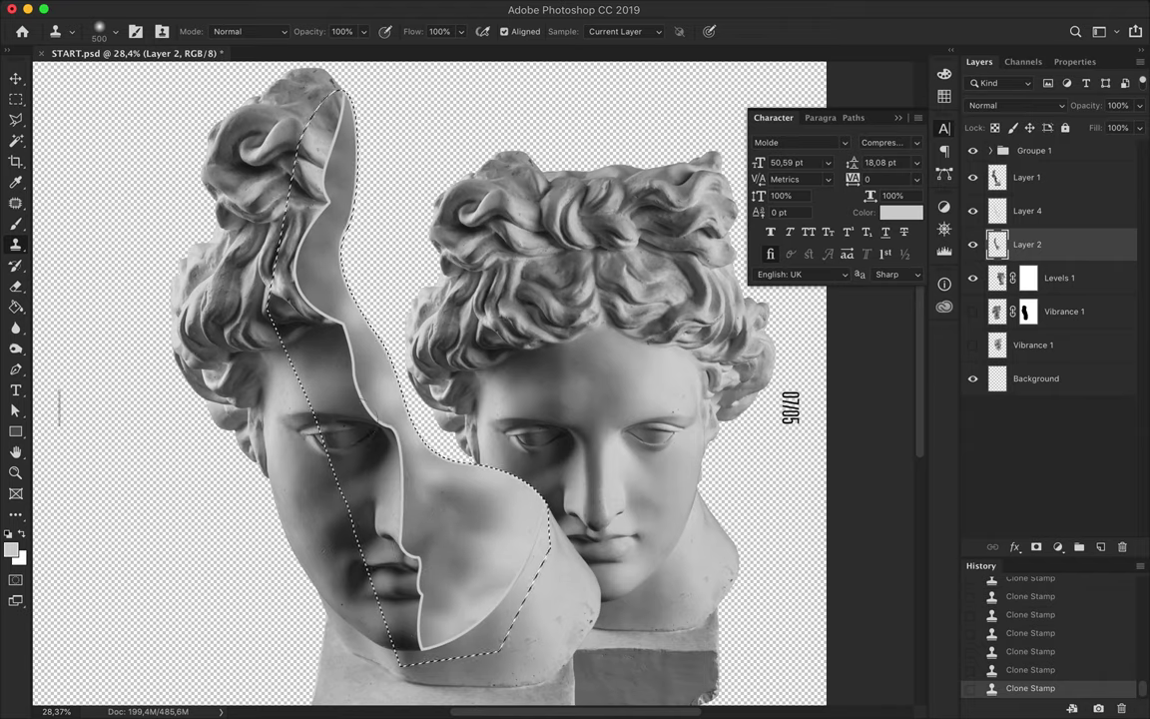
Step: Load Layer 2's selection onto a new empty layer and pick the Gradient tool
key(v)
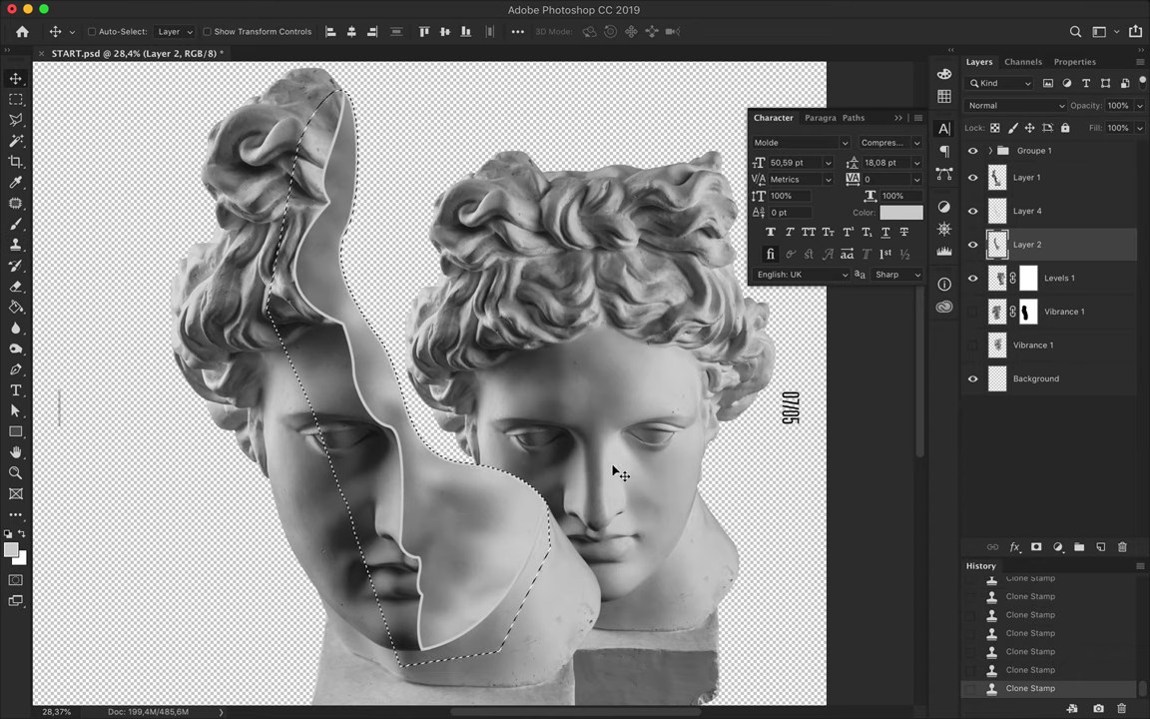
scroll(507, 340, down, 2)
key(w)
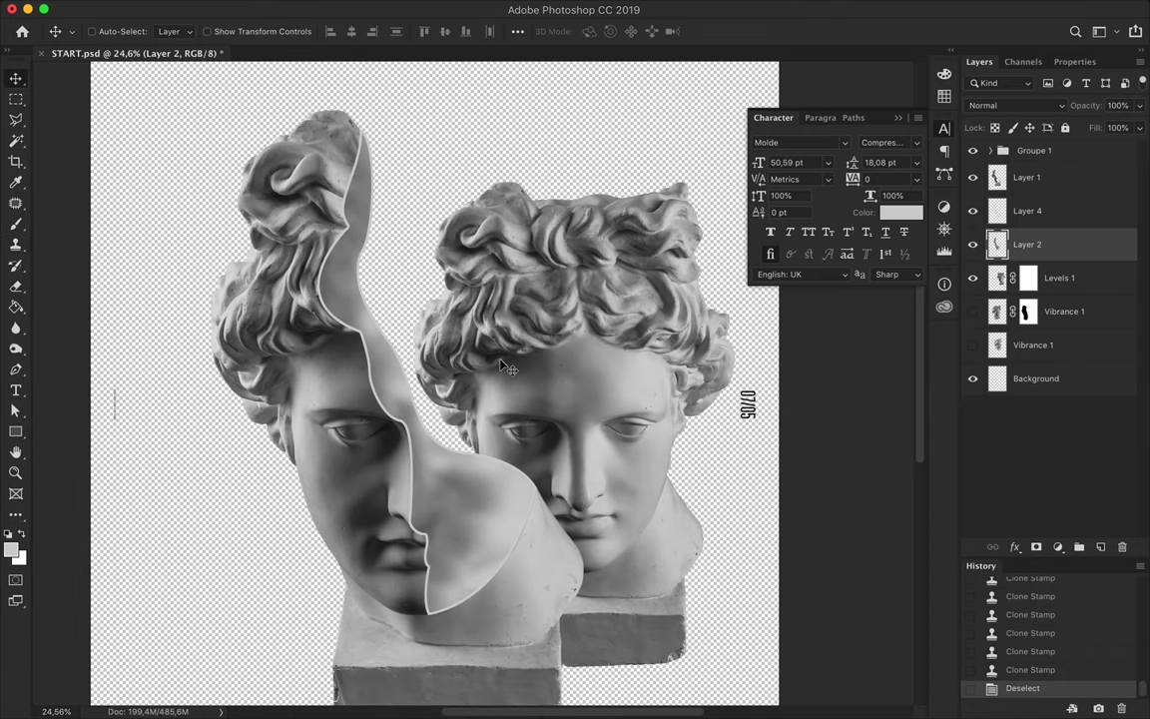
ctrl+click(998, 244)
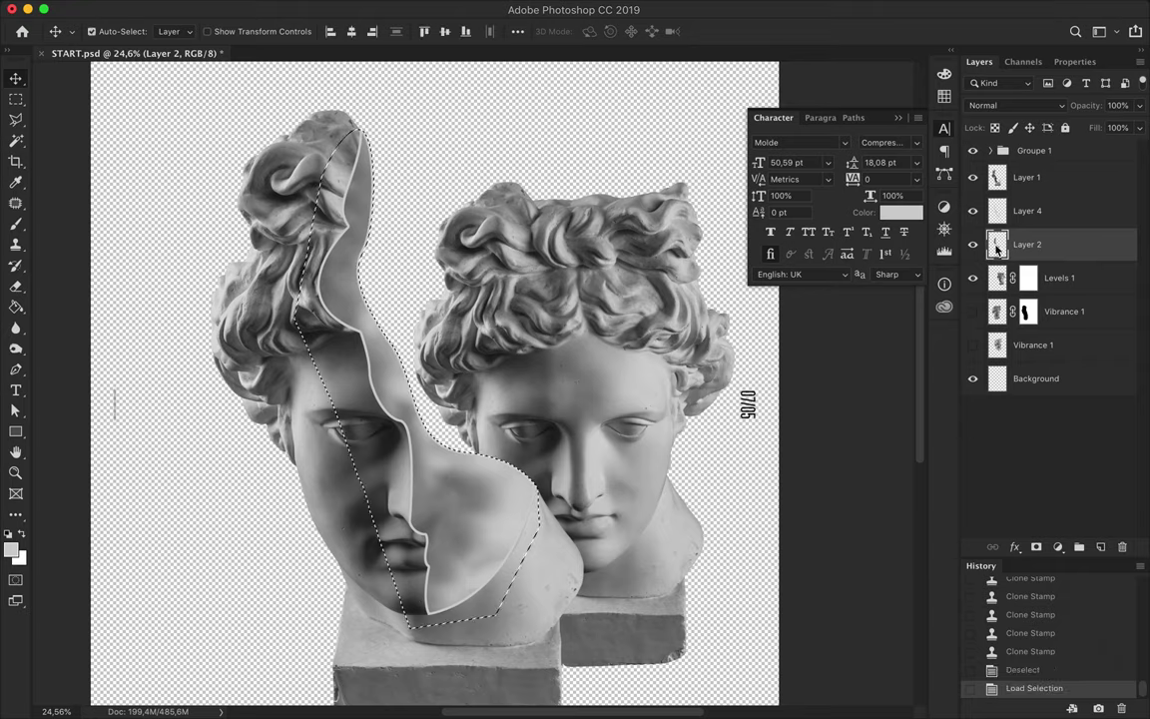
key(ctrl+shift+alt+n)
key(g)
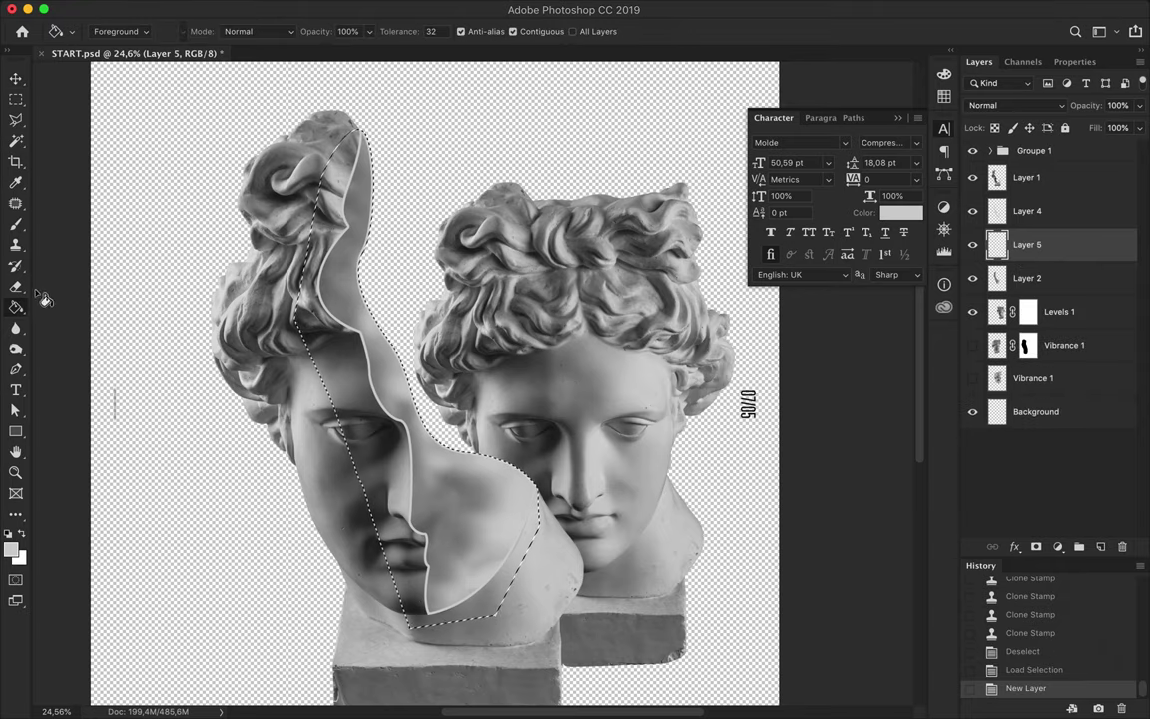
right_click(15, 307)
click(70, 275)
Step: Set Layer 5 to Overlay and drag dark gradients inside the slice at 48% fill
drag(426, 473, 372, 460)
key(ctrl+z)
click(1017, 105)
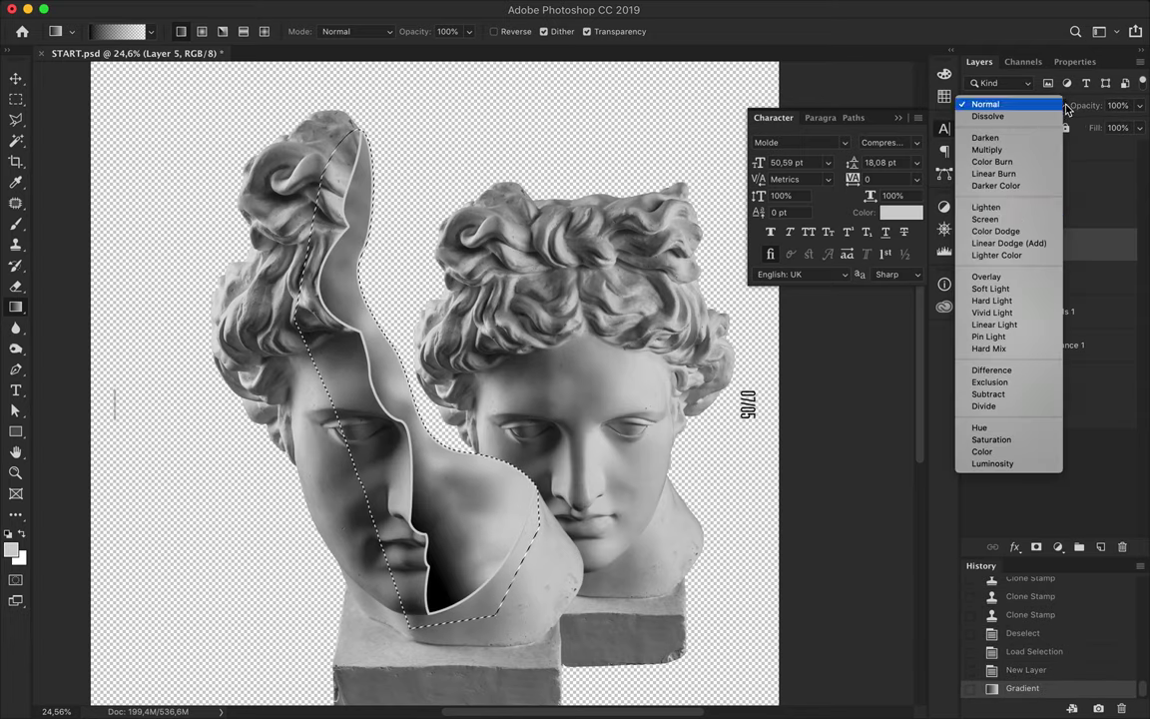
click(985, 277)
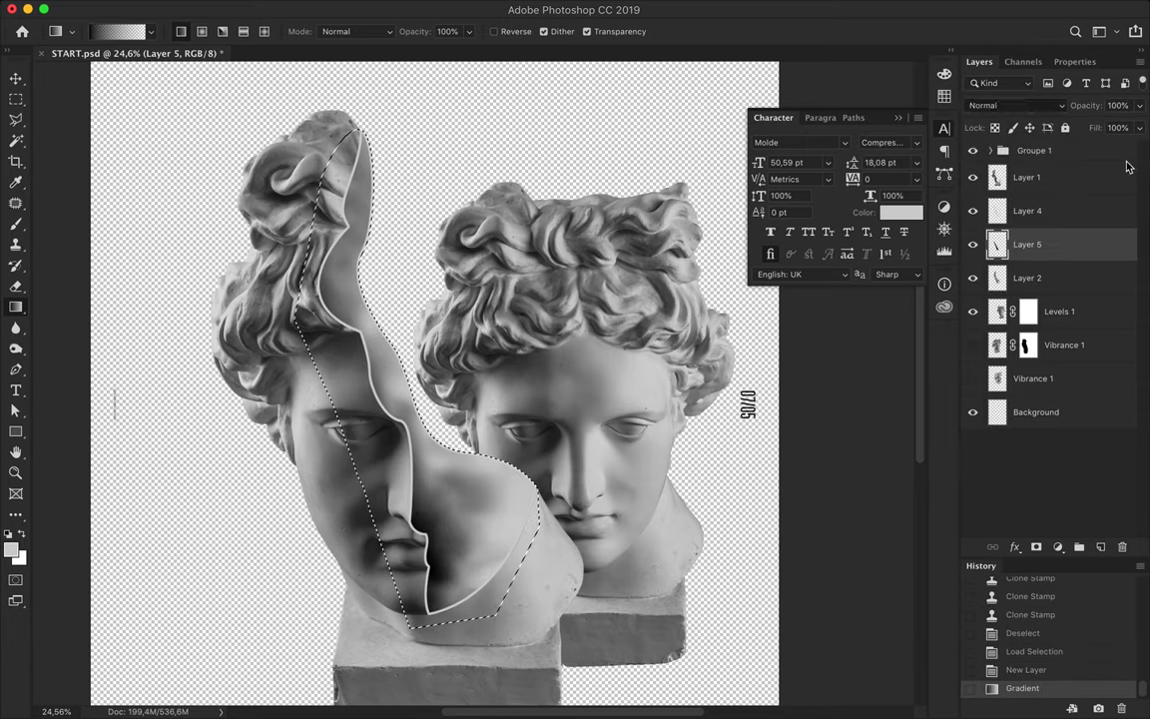
drag(1139, 128, 1114, 151)
drag(334, 292, 339, 308)
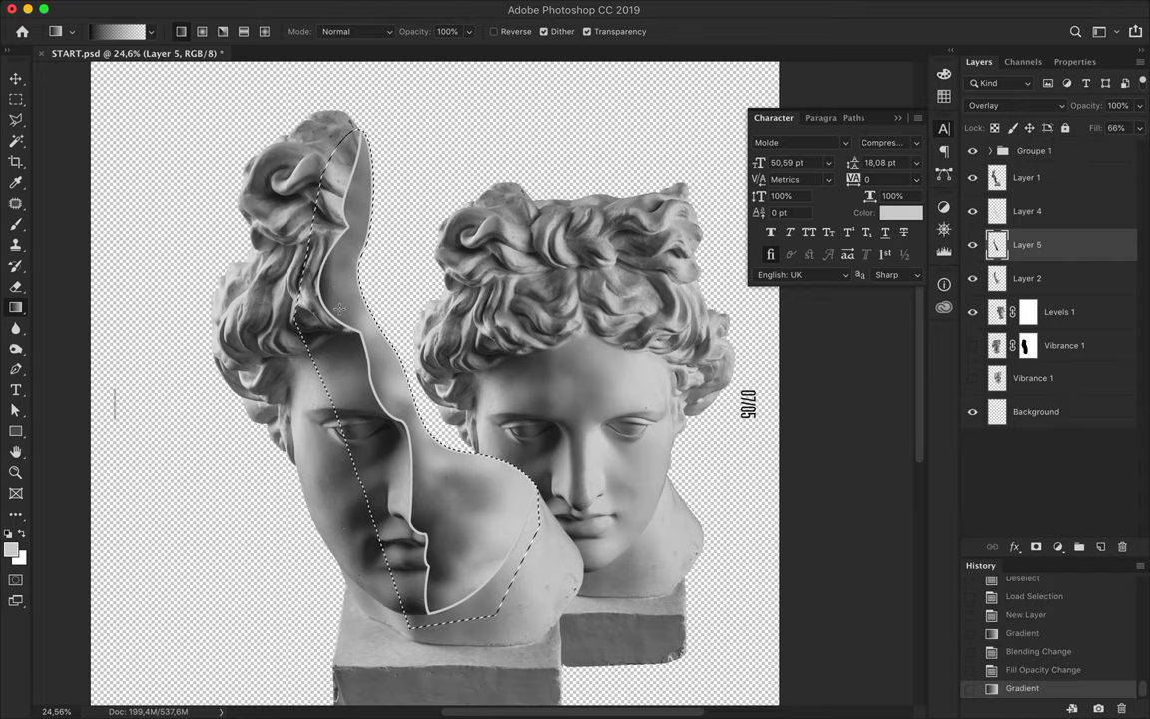
drag(371, 370, 477, 440)
key(v)
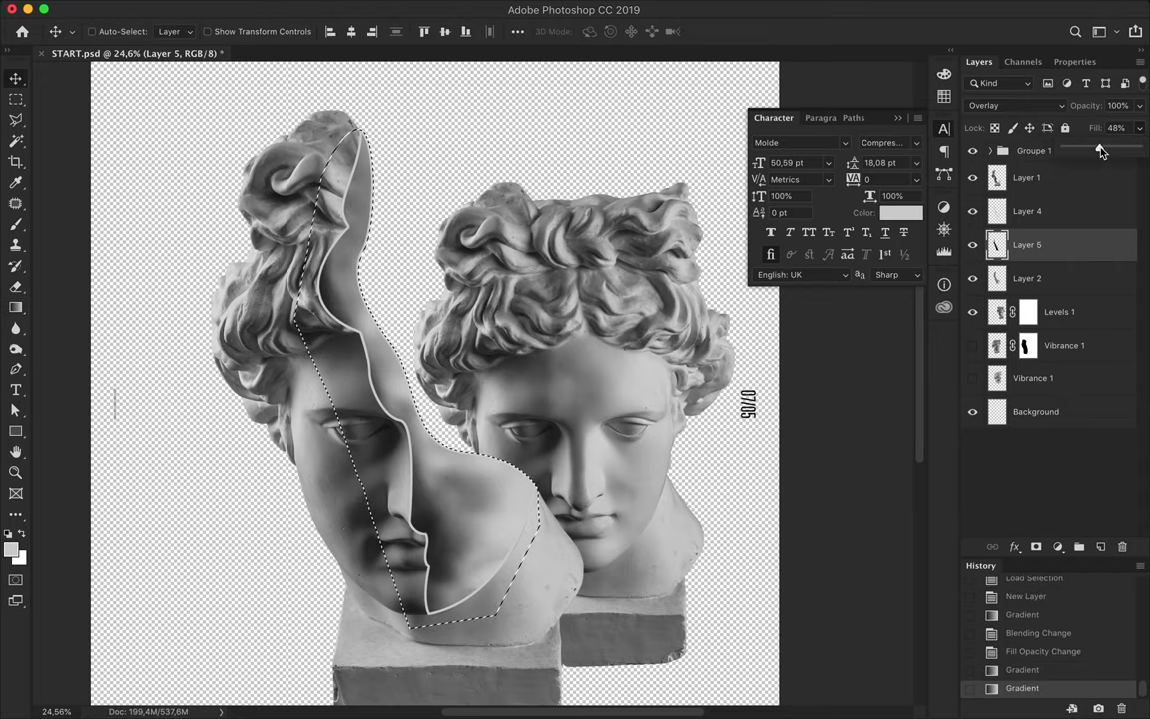
drag(1101, 150, 1100, 150)
Step: Clone-stamp the cheek and jaw on Layer 2 at 49% opacity
key(s)
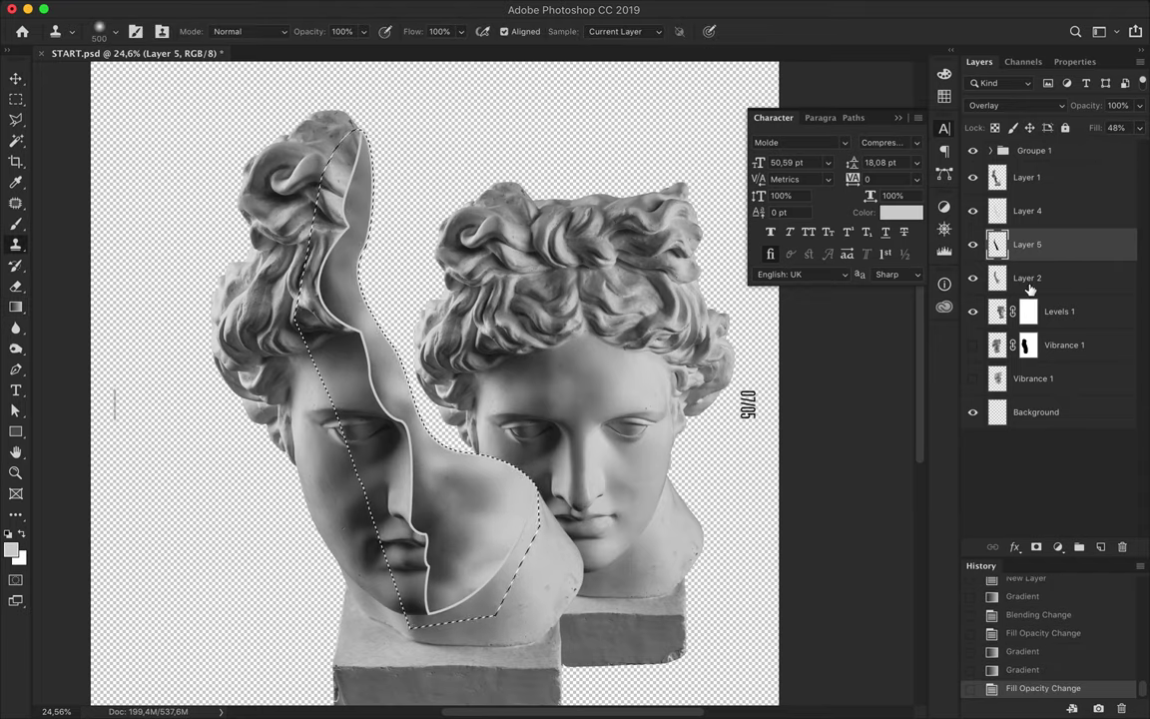
click(1029, 278)
alt+click(451, 470)
drag(410, 437, 470, 469)
drag(364, 31, 296, 46)
mouse_move(483, 529)
mouse_down()
mouse_move(429, 449)
mouse_move(405, 529)
mouse_move(491, 535)
mouse_up()
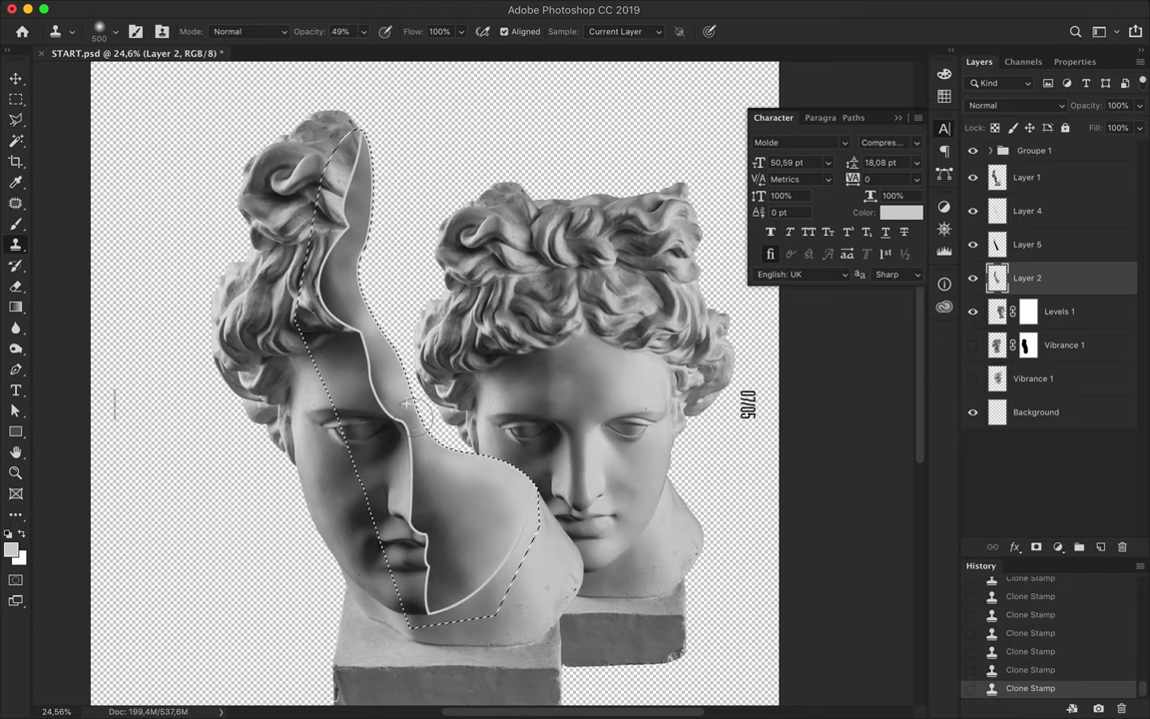
Step: Deselect and make Layer 4 active, leaving its fill at 100%
key(ctrl+d)
key(v)
click(1027, 210)
drag(1143, 128, 1141, 128)
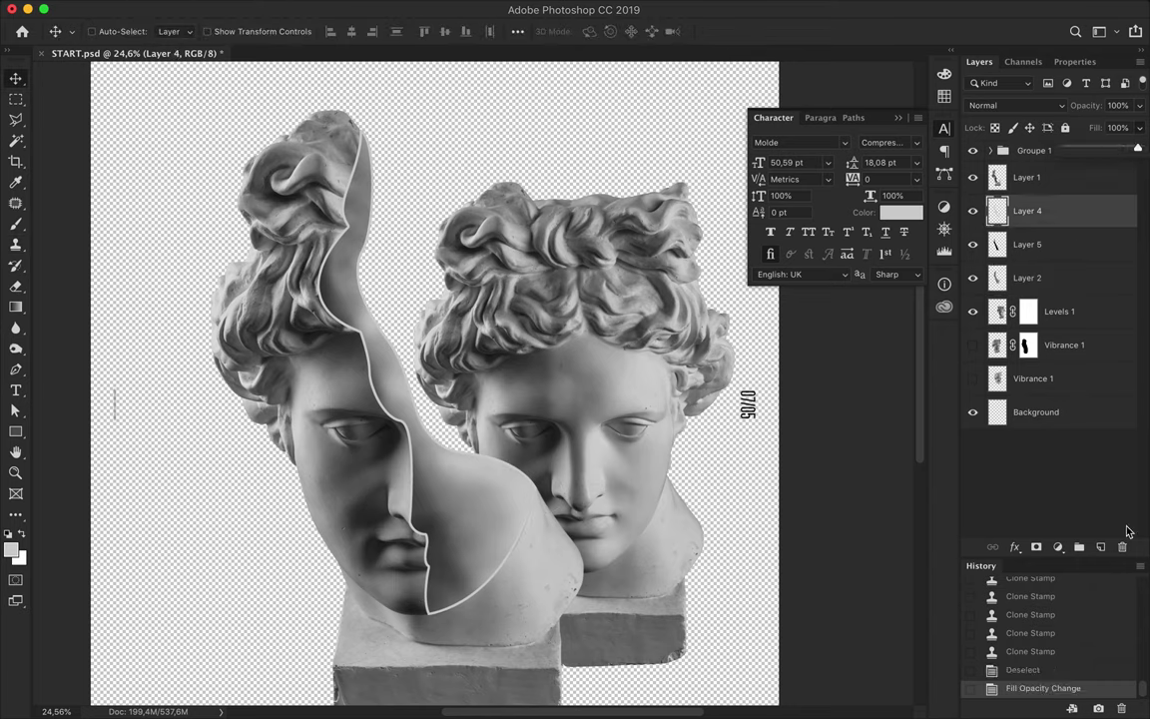
click(1058, 547)
right_click(1073, 210)
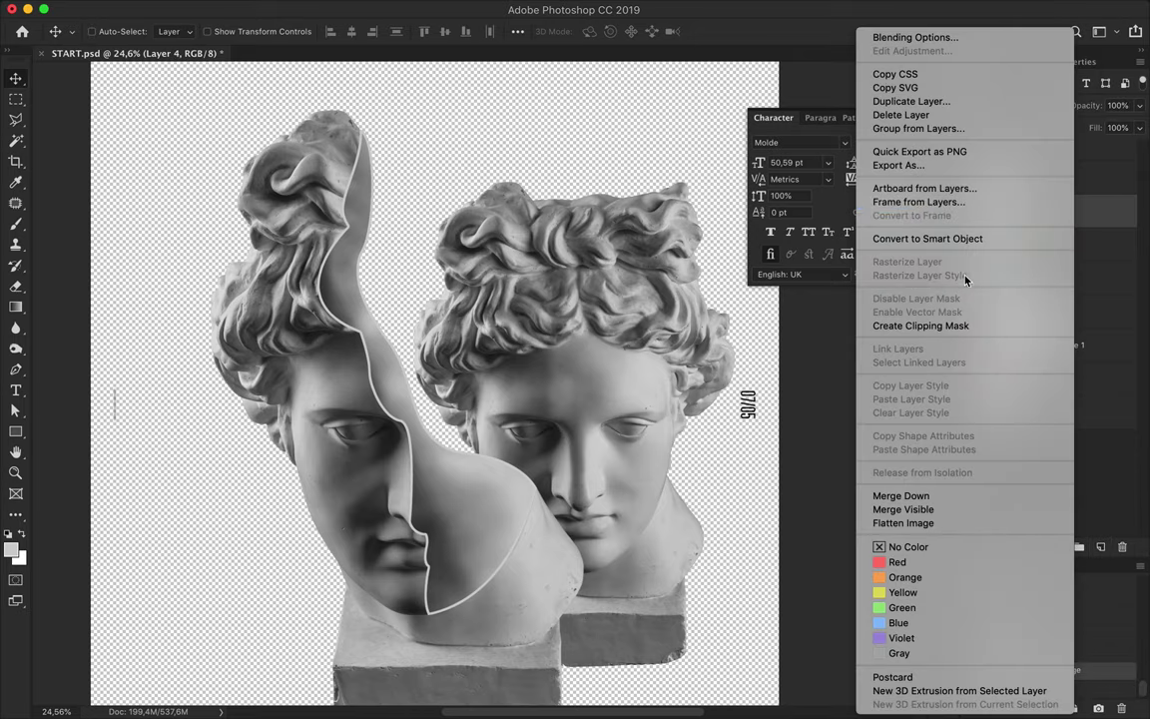
Step: Enable Bevel & Emboss with Contour on Layer 4, using light grey highlight and dark grey shadow colours
click(1096, 213)
double_click(1097, 212)
click(551, 167)
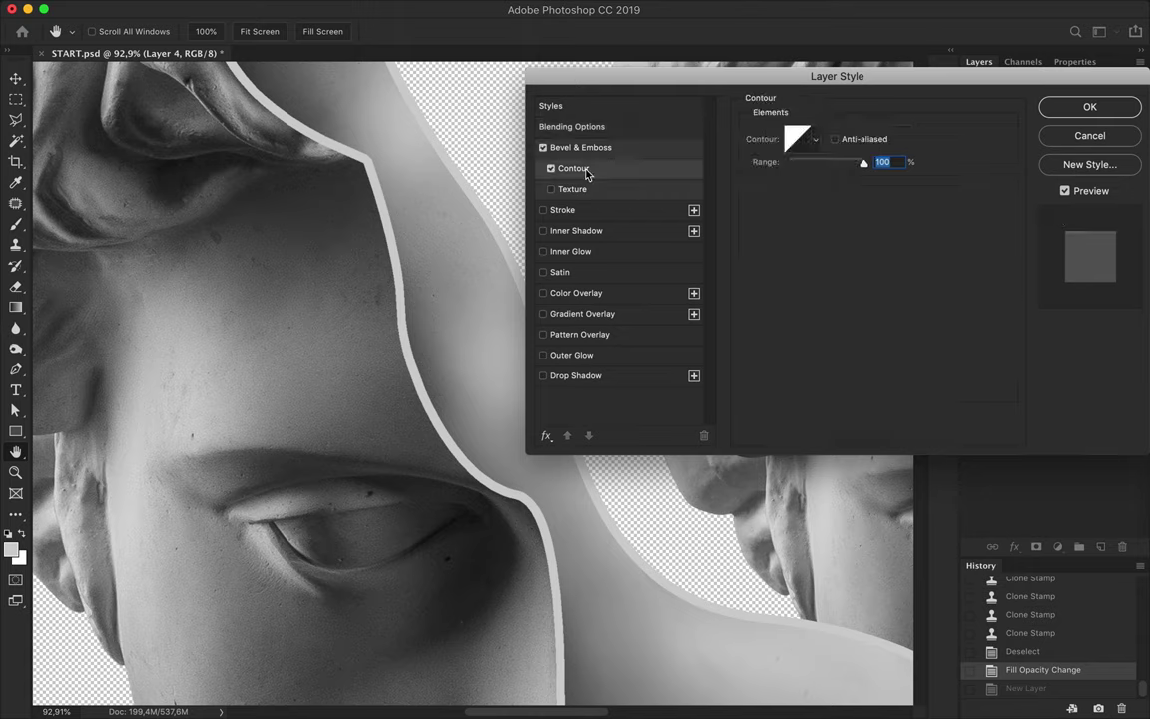
click(567, 148)
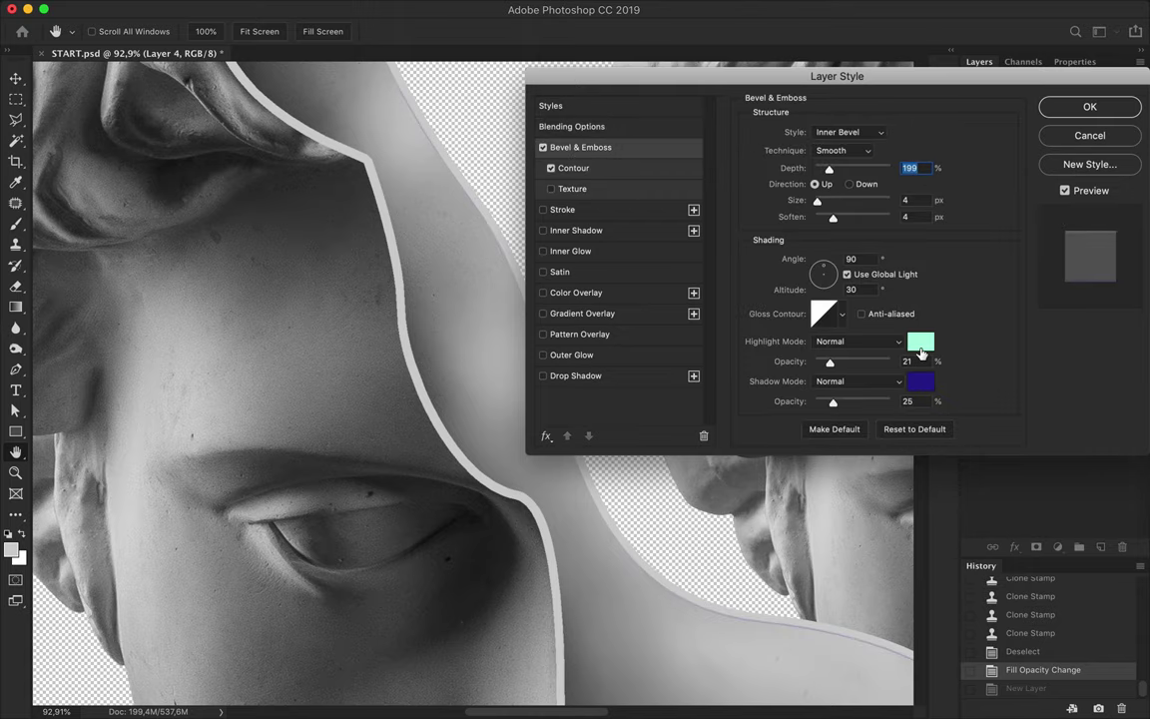
click(920, 340)
text(232323)
click(1086, 370)
click(920, 341)
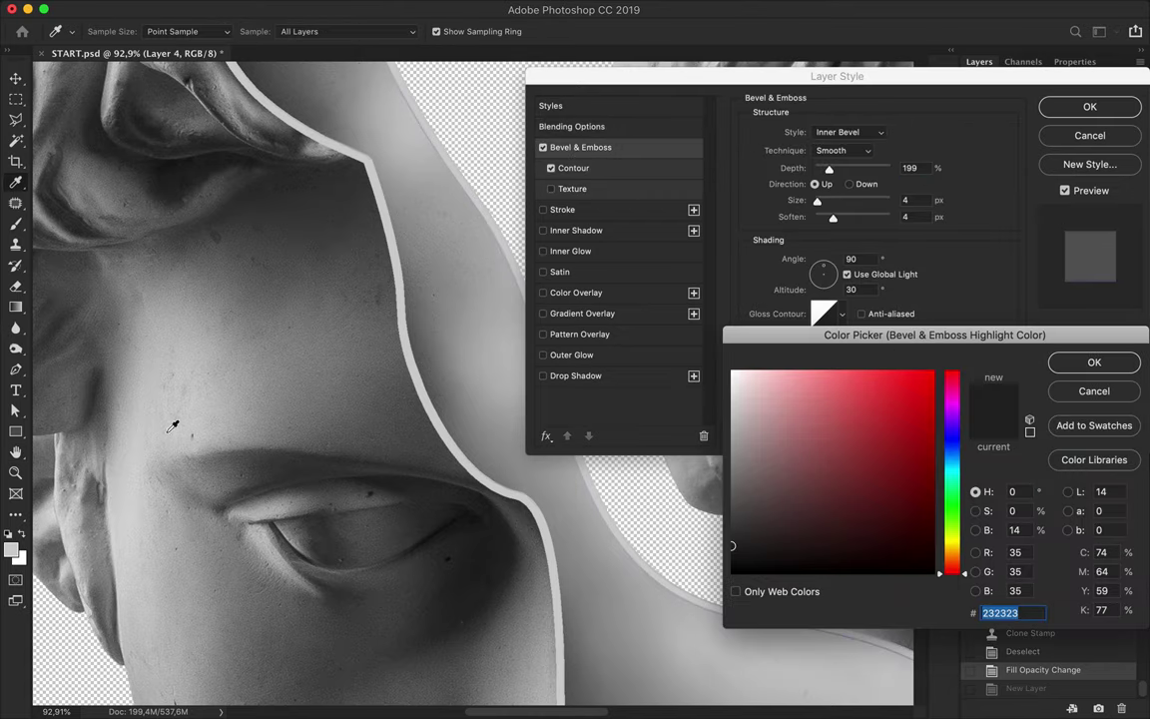
click(131, 488)
scroll(131, 488, down, 10)
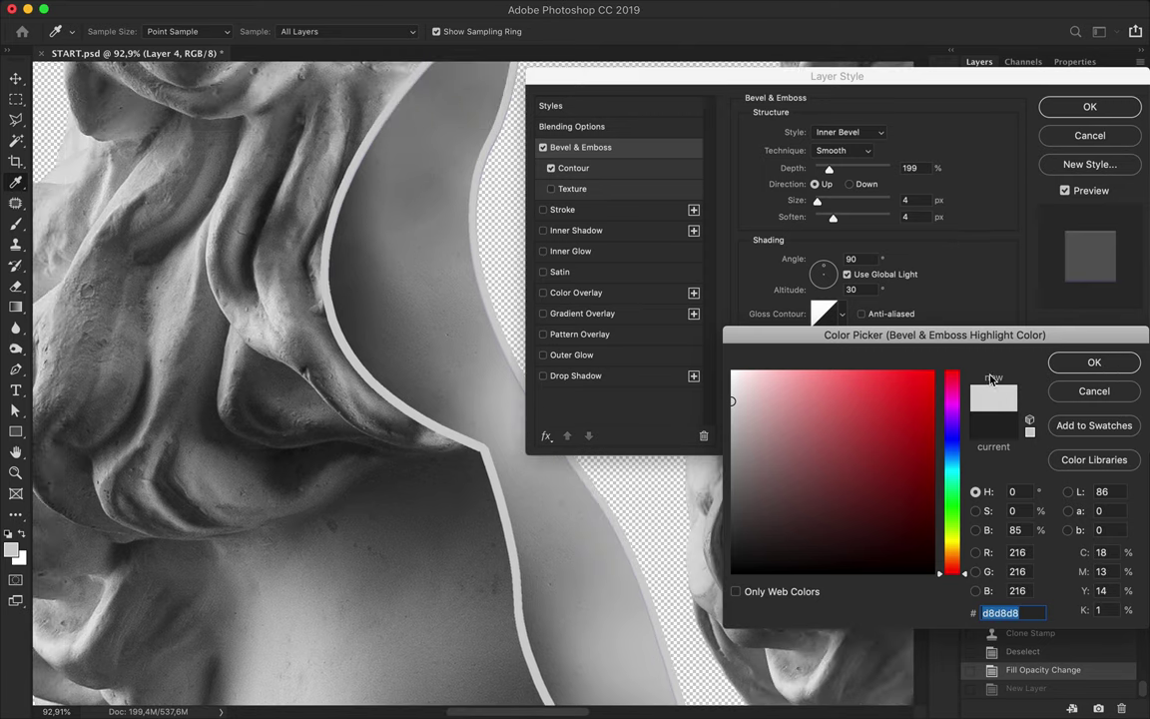
click(1094, 361)
click(920, 383)
click(308, 446)
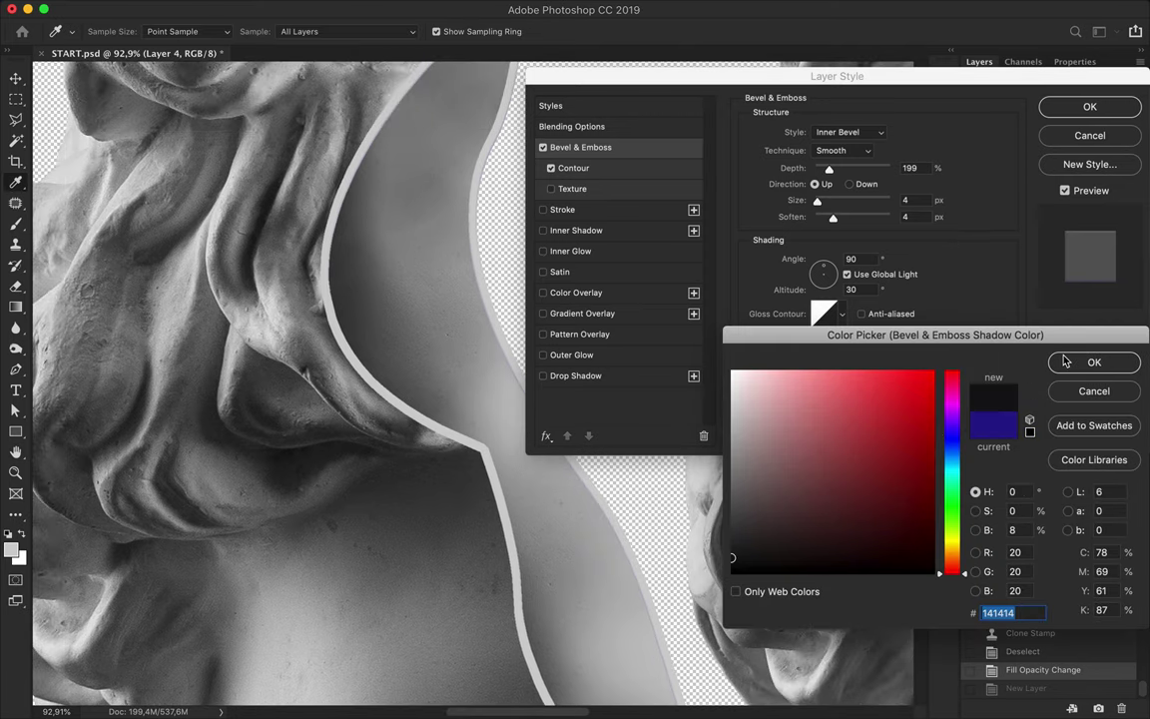
click(1066, 362)
Step: Set bevel depth 11, highlight and shadow opacity 100%, lighting angle and upward direction
drag(811, 173, 815, 179)
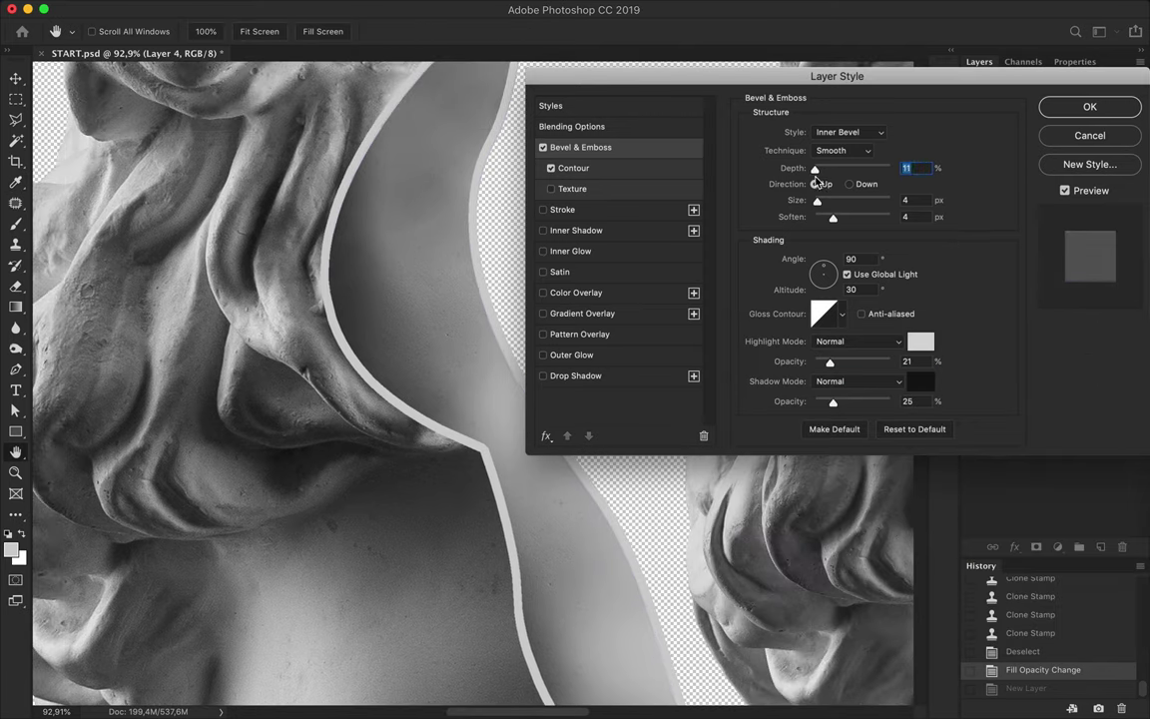
drag(830, 362, 894, 362)
drag(834, 403, 894, 402)
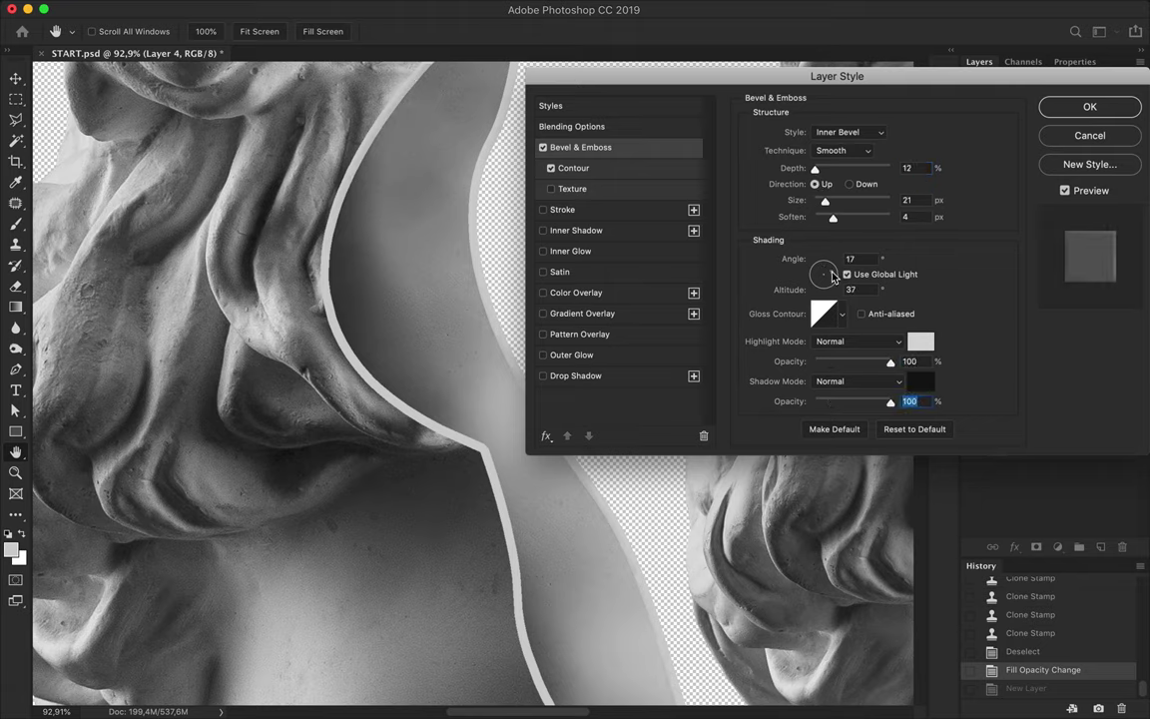
click(831, 275)
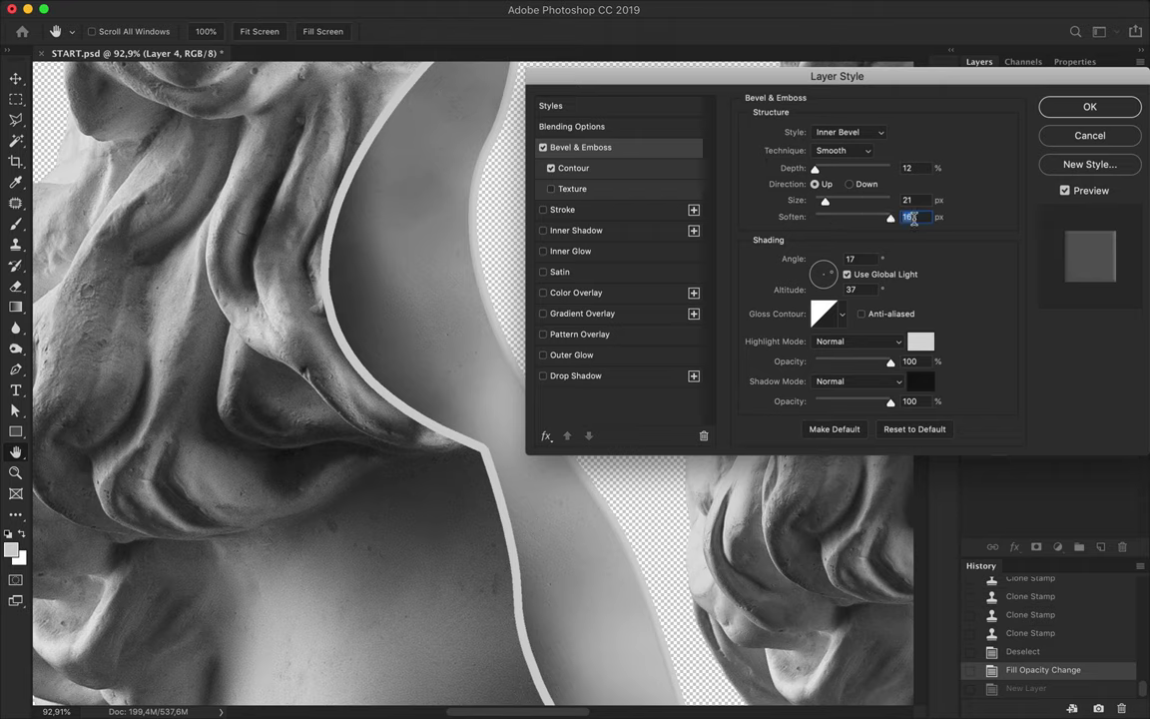
click(849, 186)
click(817, 186)
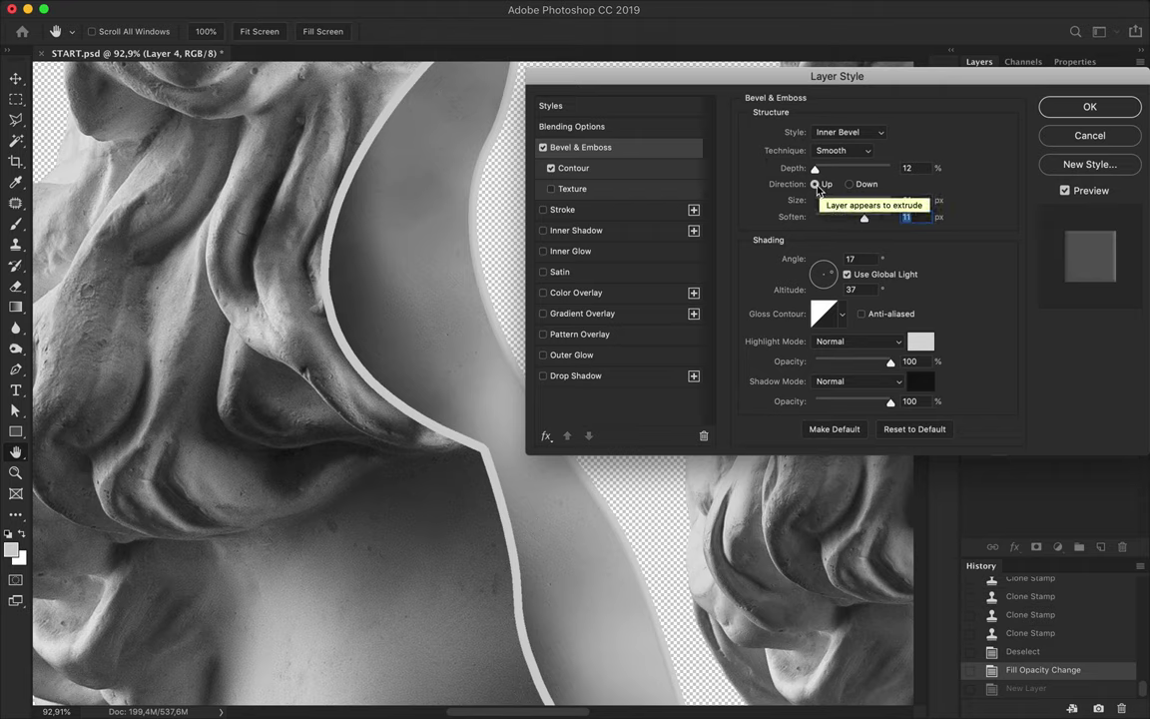
Step: Add a near-black Satin with distance and size 6, then apply the layer style
click(604, 271)
click(907, 136)
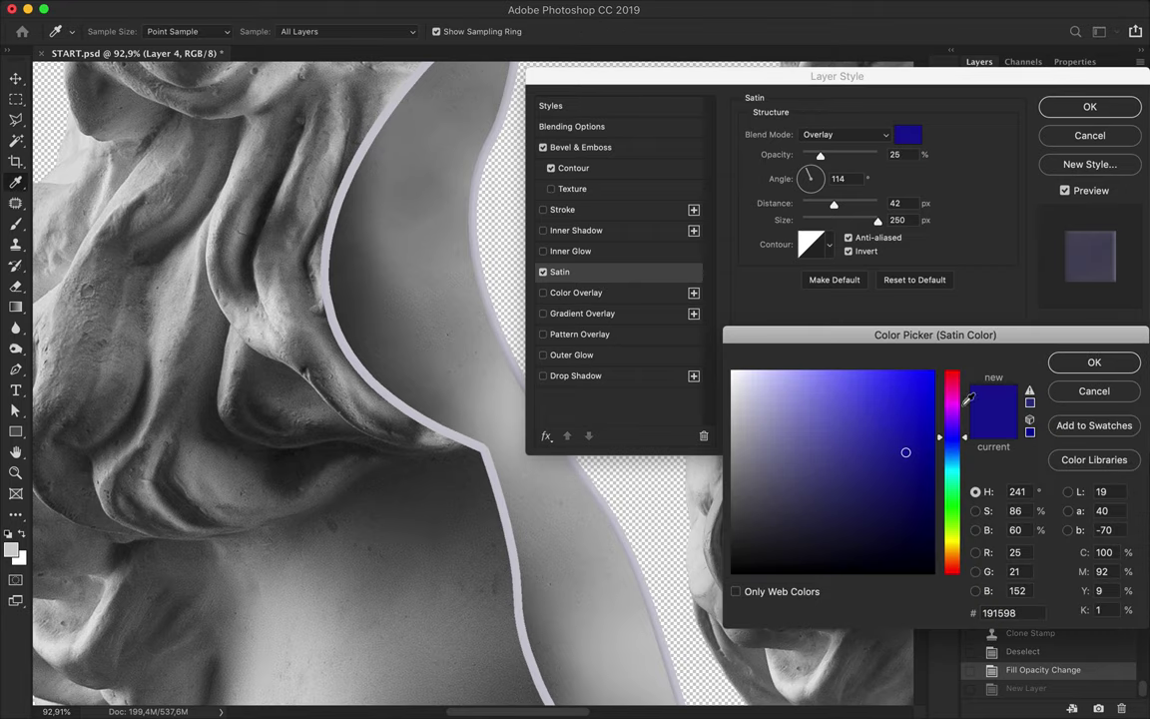
click(968, 399)
click(1094, 363)
drag(878, 221, 807, 221)
click(807, 204)
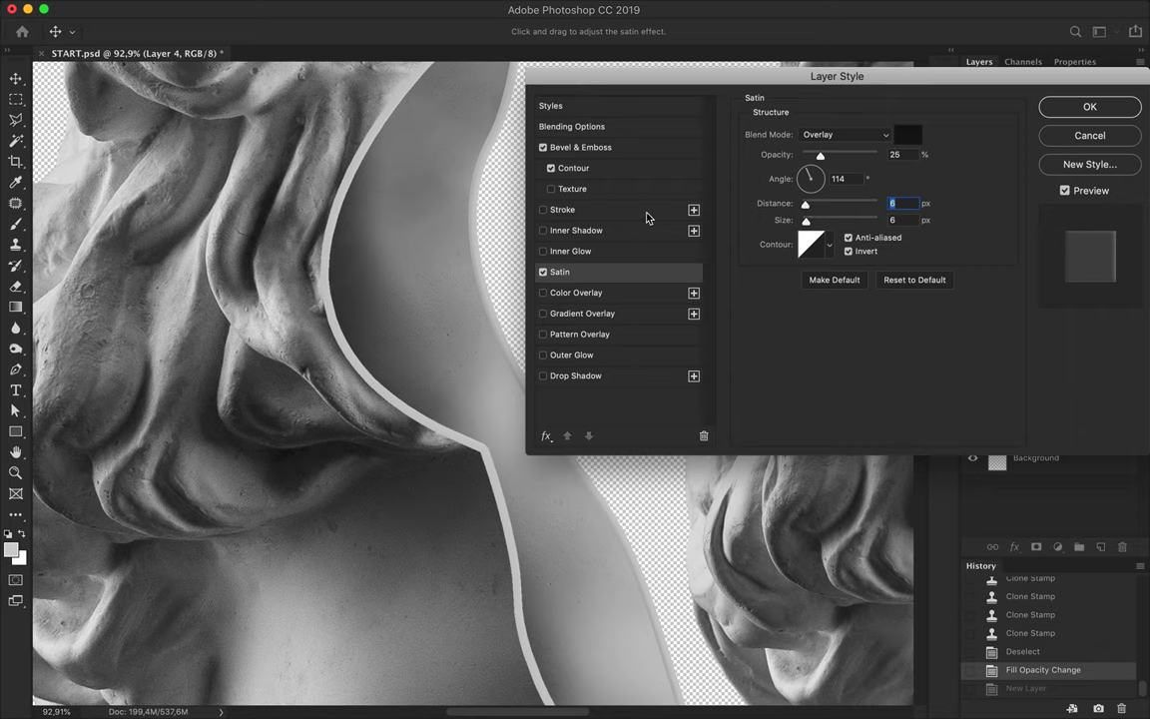
click(572, 189)
click(562, 210)
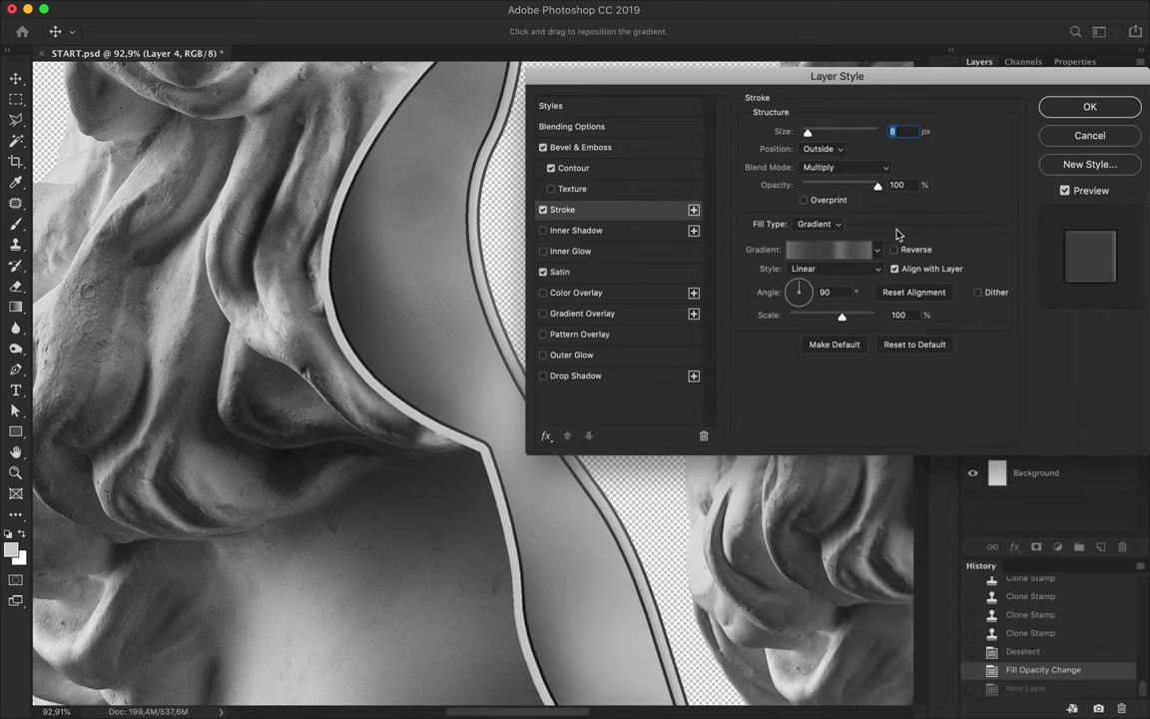
click(544, 210)
key(Return)
scroll(644, 351, up, 5)
scroll(644, 351, up, 5)
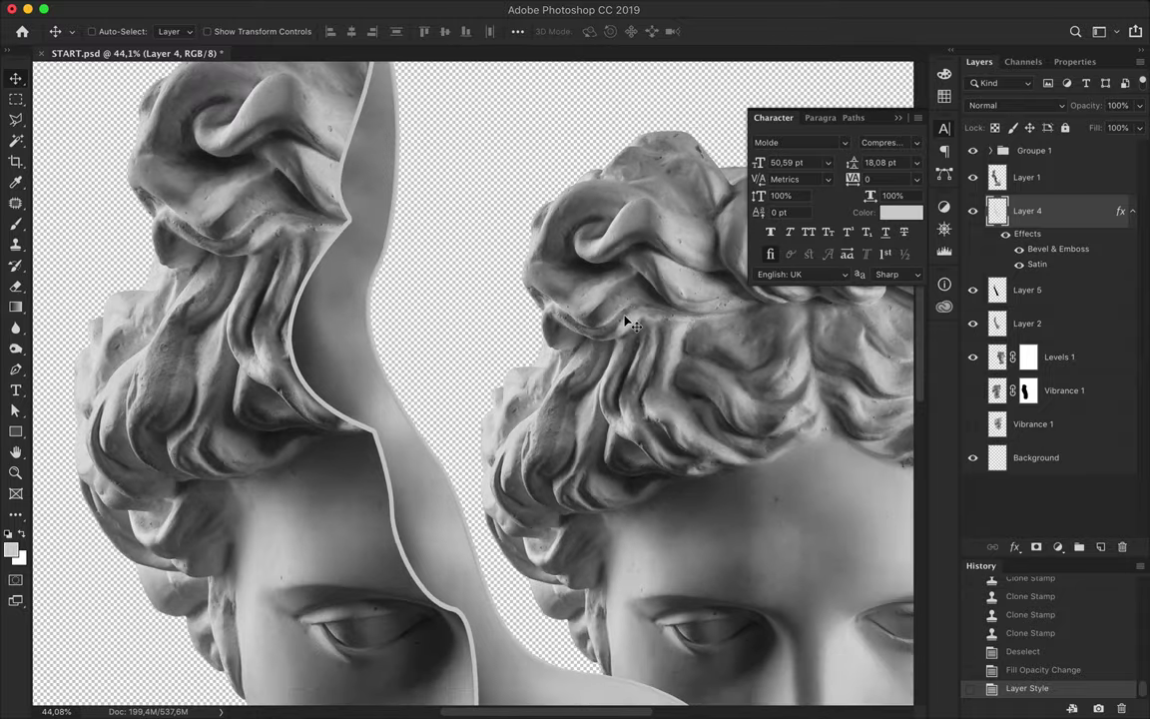
Step: Duplicate Layer 4 and delete the copy's pixels outside the loaded slice selection
ctrl+click(996, 211)
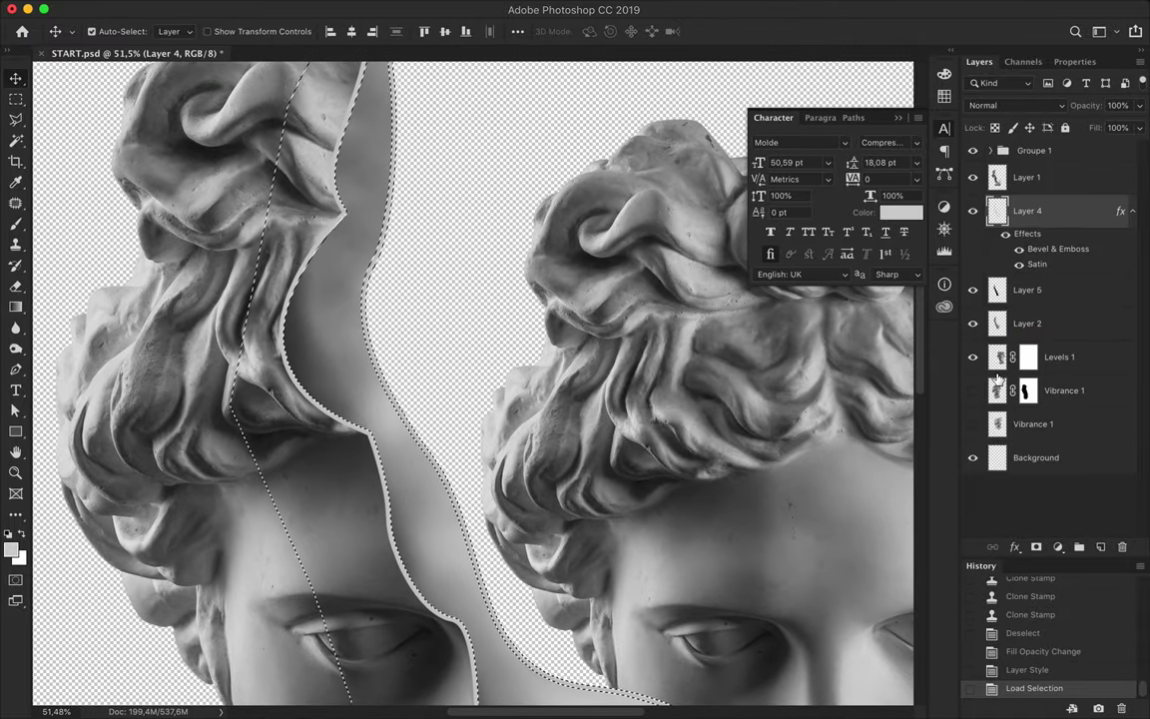
ctrl+click(998, 324)
scroll(717, 346, down, 1)
drag(1053, 214, 1070, 206)
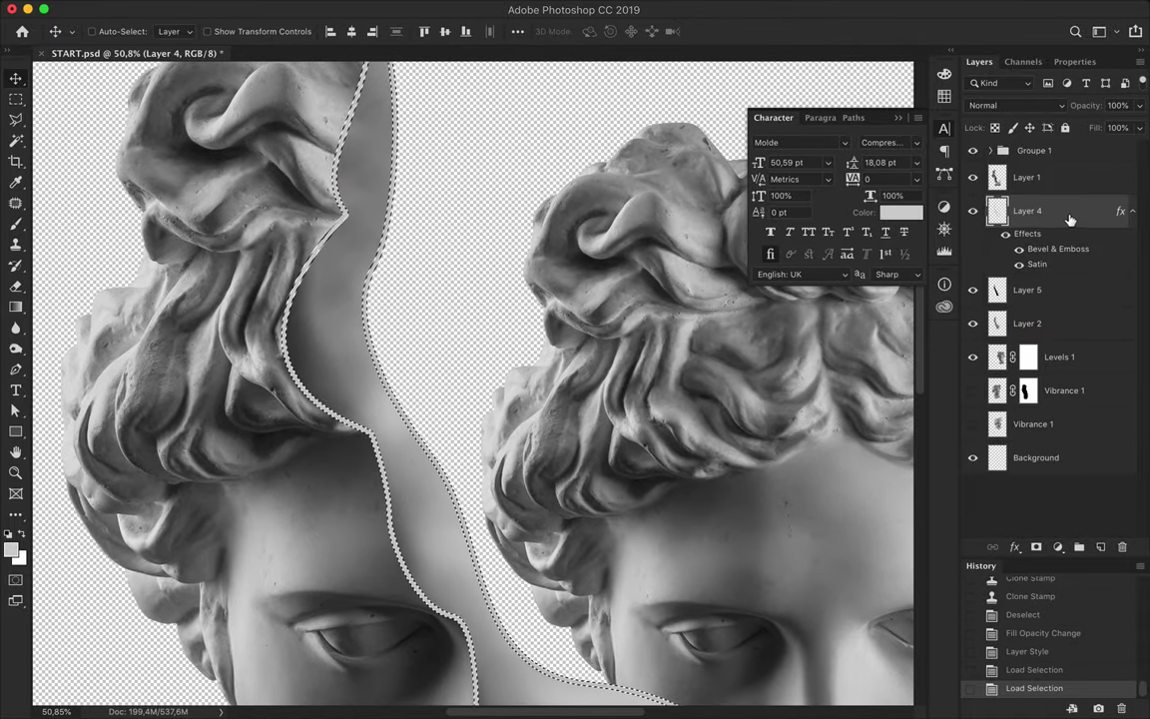
key(ctrl+shift+i)
key(Delete)
key(ctrl+shift+i)
Step: Nudge Layer 4 copy left and paint brush strokes over the cut face
scroll(552, 272, down, 1)
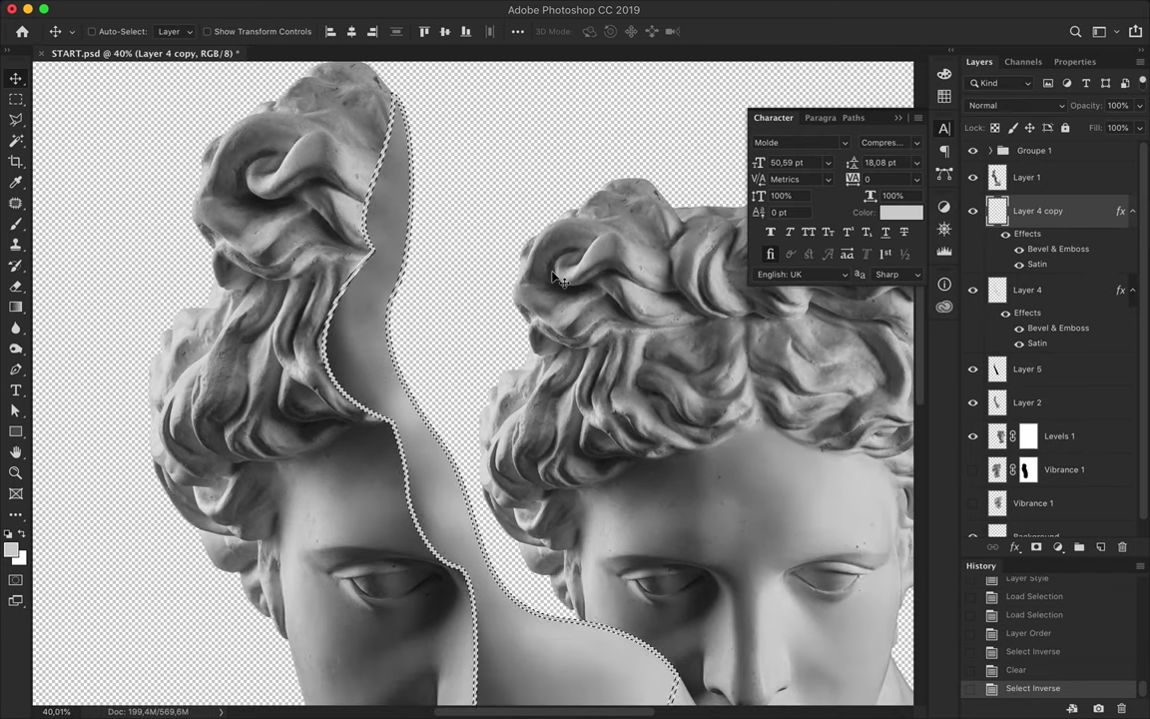
key(Left)
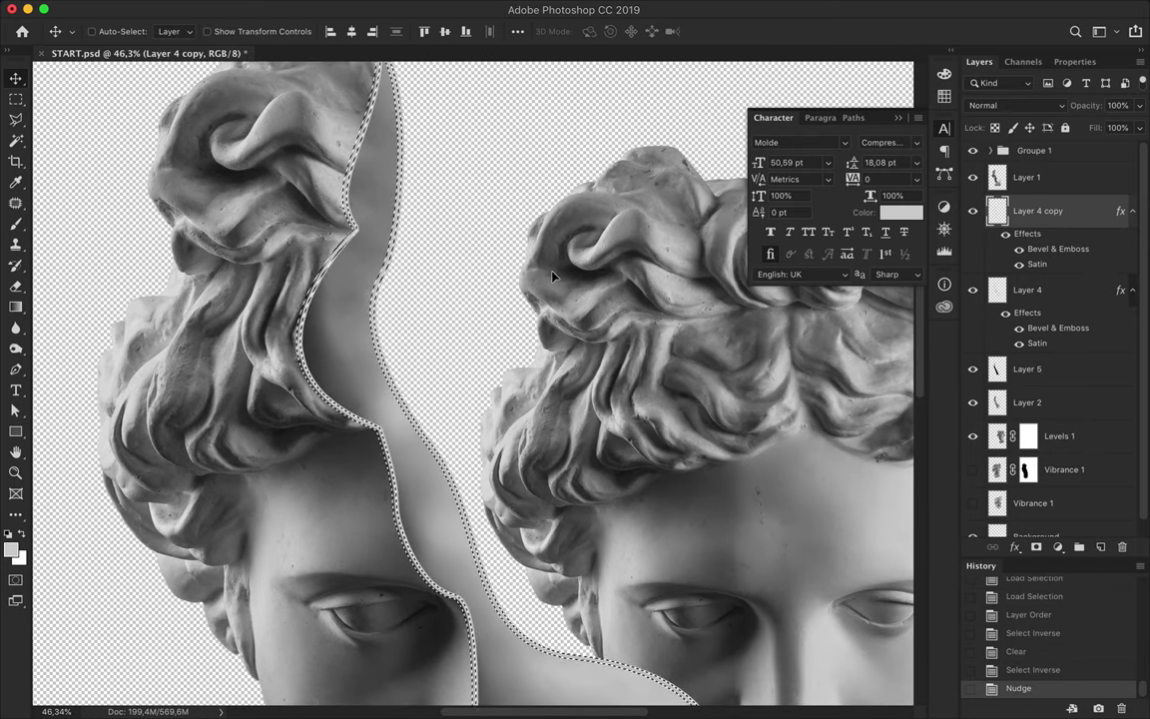
scroll(552, 275, down, 1)
key(b)
key(i)
key(b)
drag(437, 192, 399, 350)
scroll(437, 299, down, 2)
drag(599, 410, 469, 300)
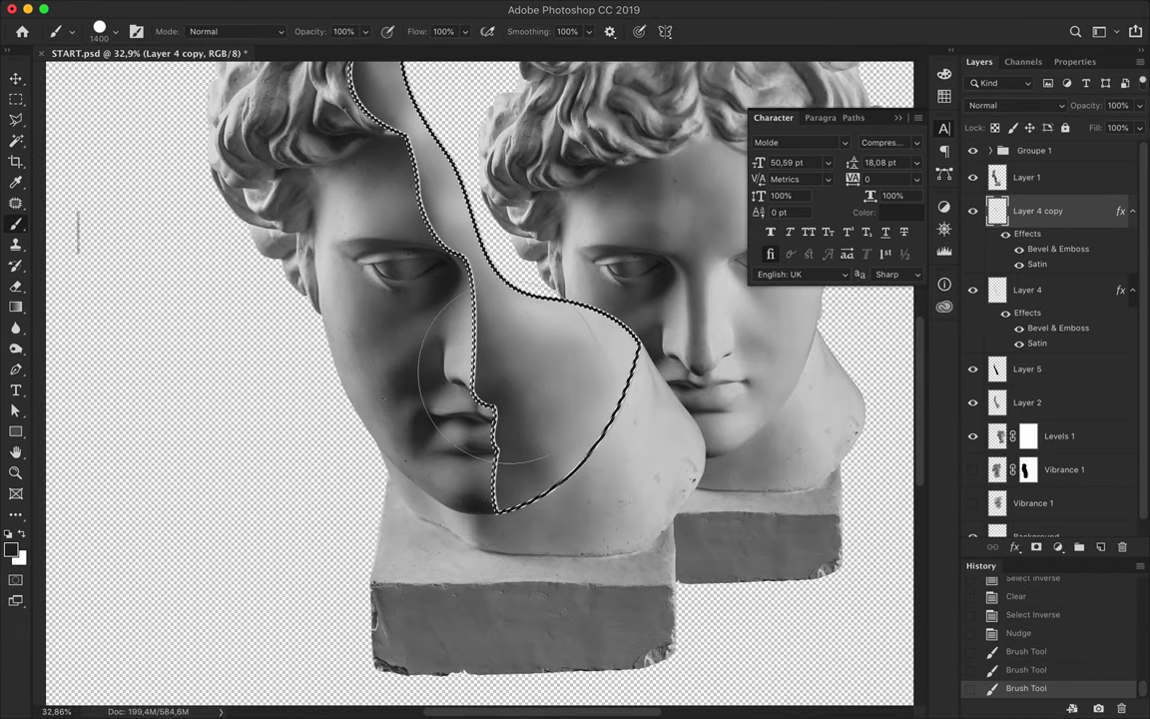
Step: Set Layer 4 copy to Overlay, deselect, and apply a Gaussian Blur
click(1016, 105)
click(999, 252)
scroll(360, 302, up, 2)
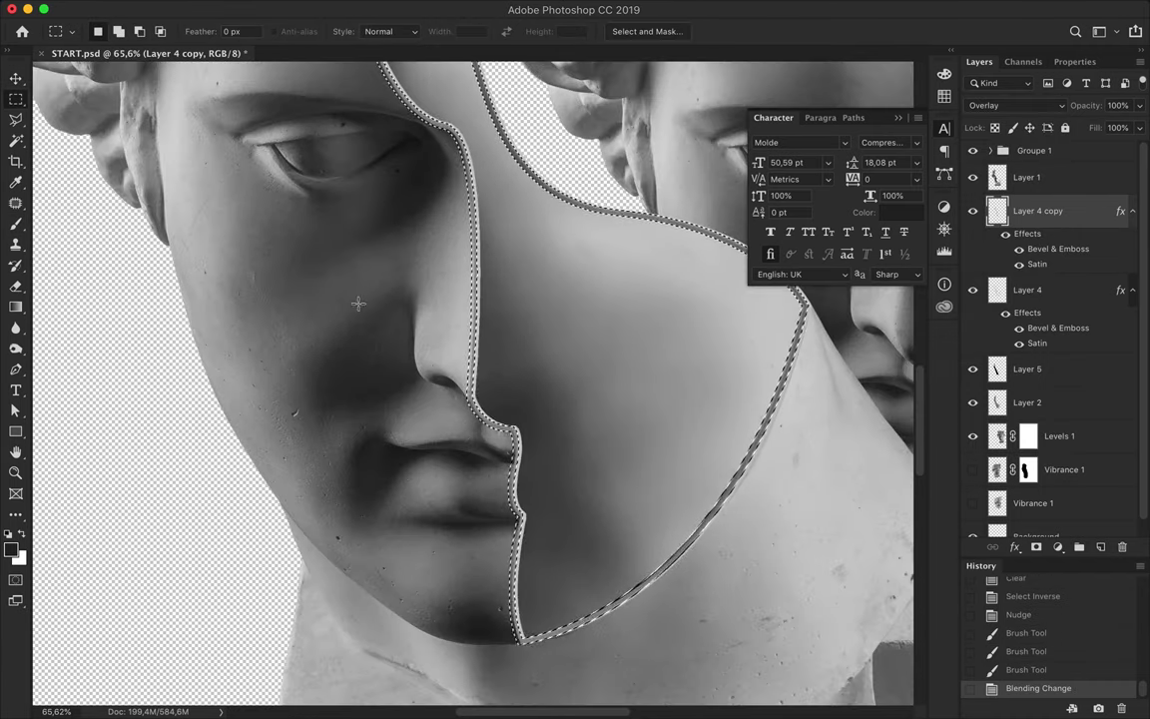
key(ctrl+d)
key(v)
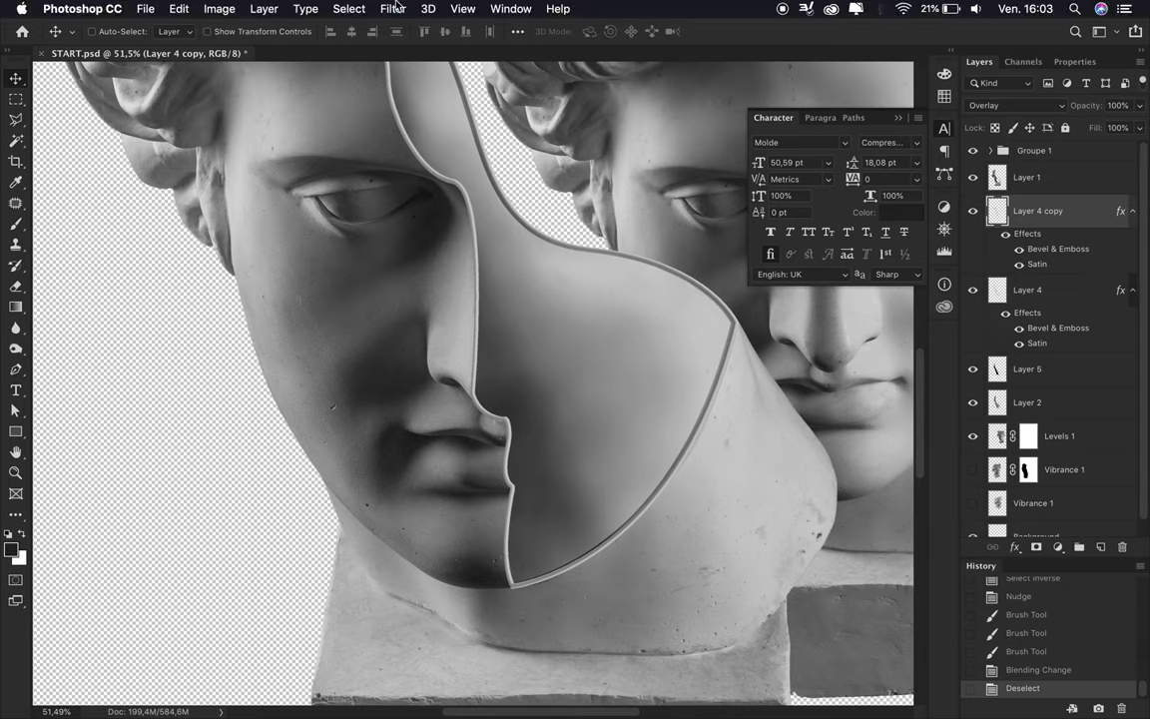
click(396, 8)
click(571, 231)
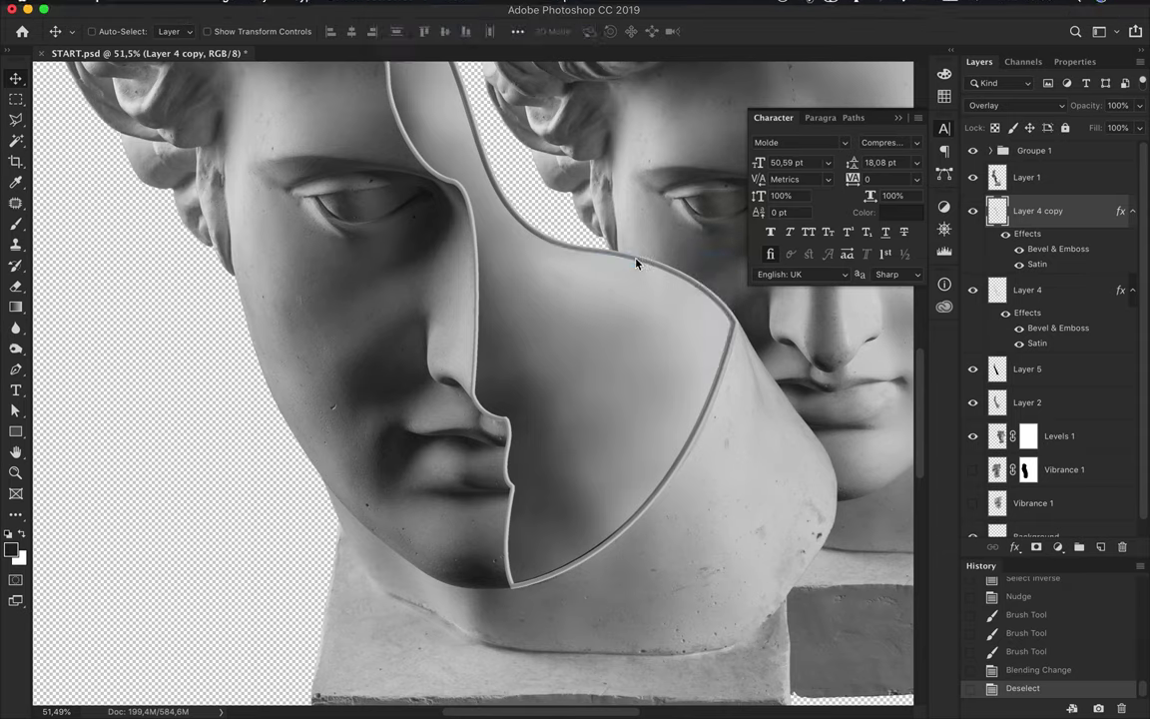
text(34)
text(4)
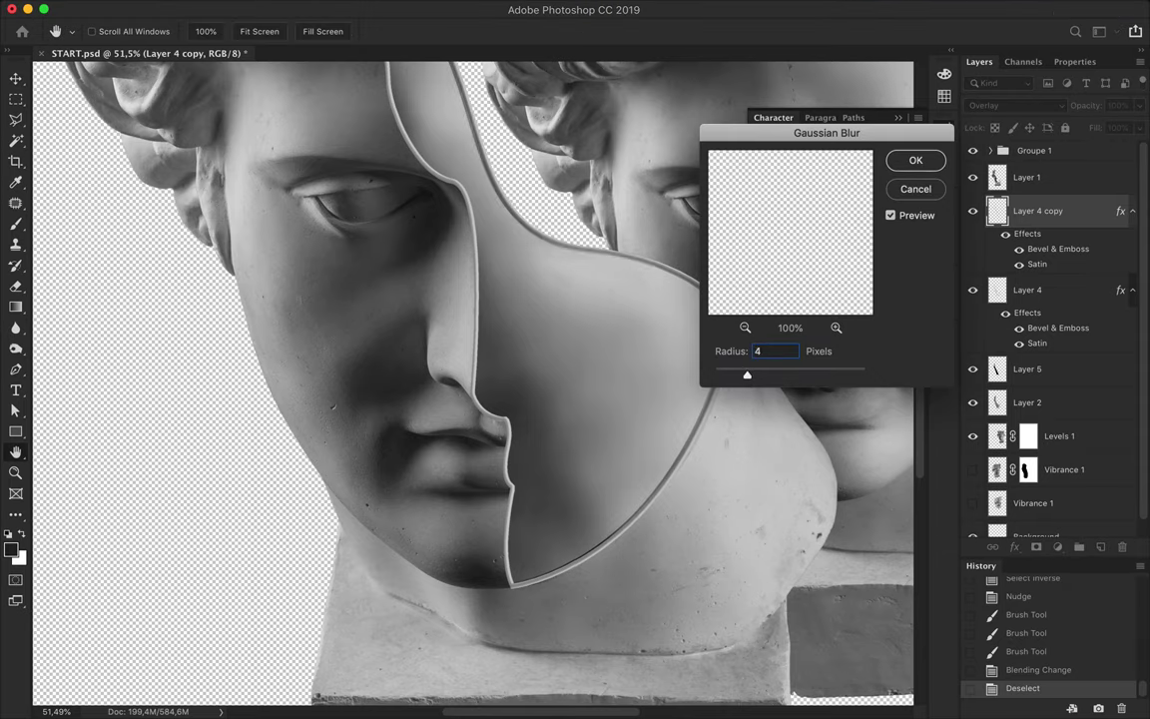
text(12)
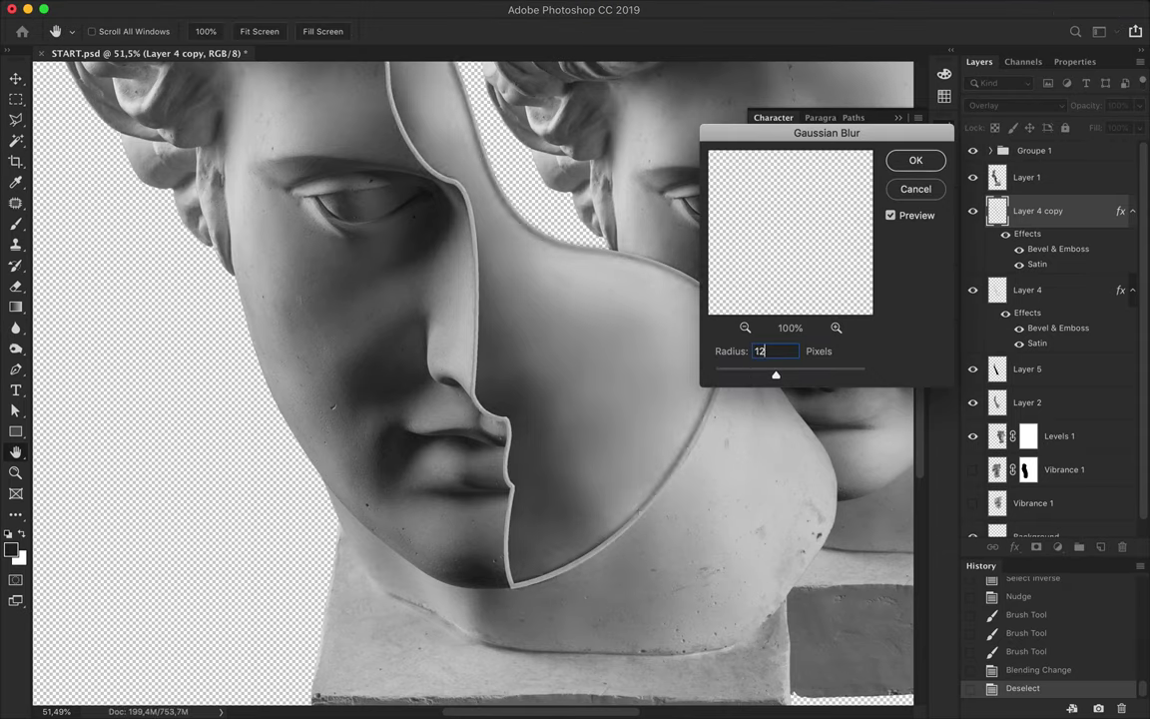
click(915, 160)
Step: Load the cracked face piece's outline and delete everything outside it on Layer 4 copy
ctrl+click(999, 211)
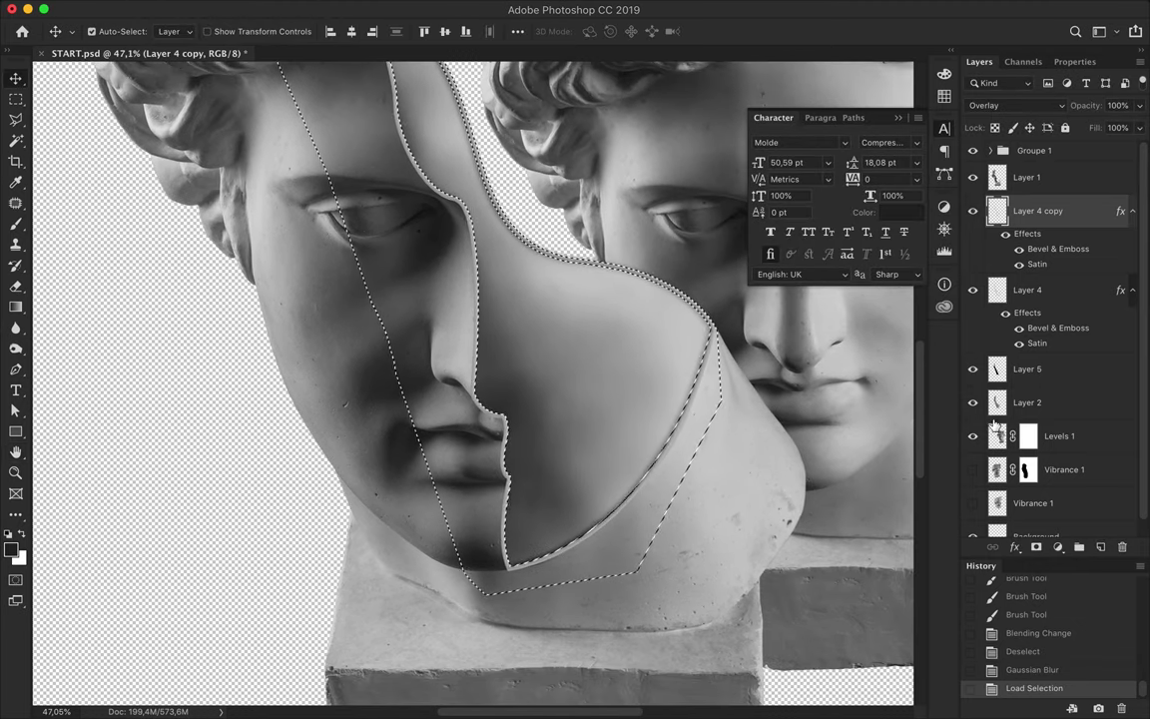
ctrl+click(1002, 211)
ctrl+click(1002, 403)
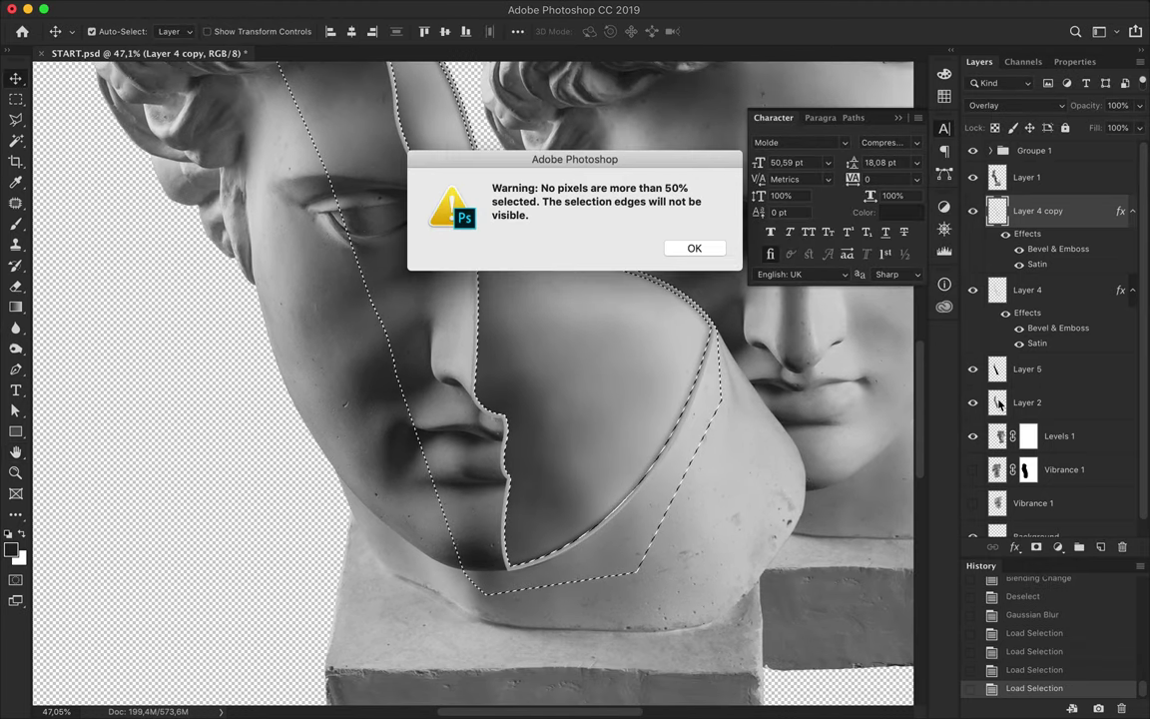
click(695, 249)
scroll(633, 374, down, 2)
ctrl+click(999, 290)
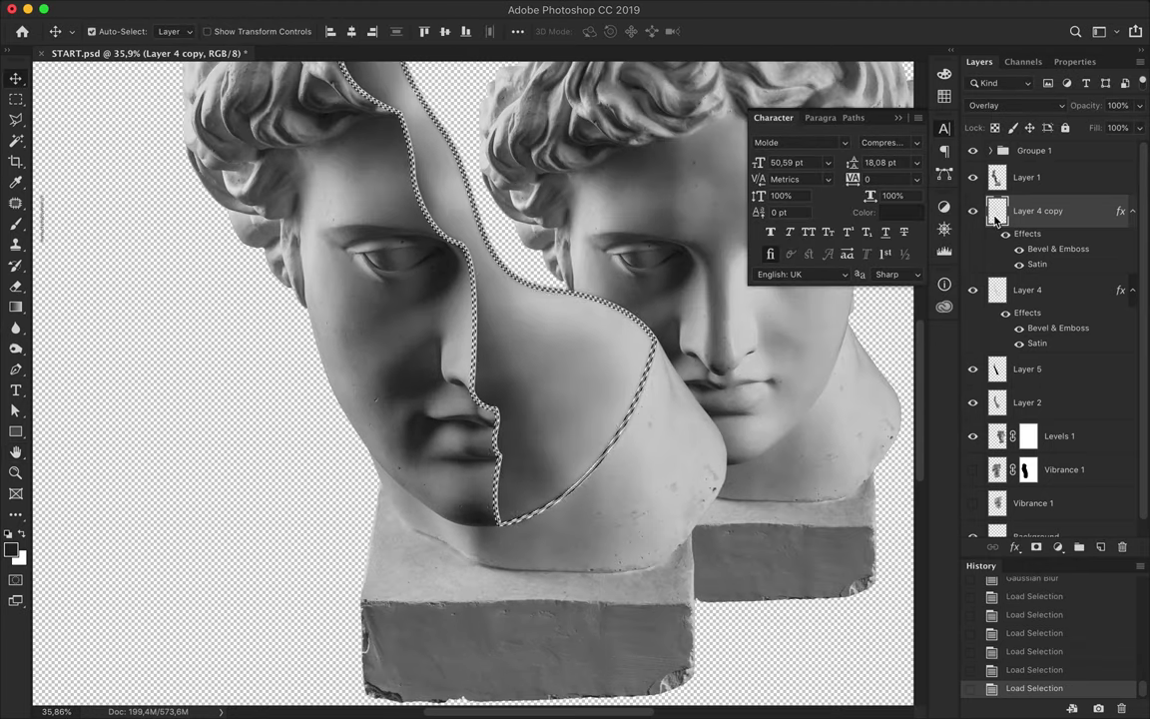
click(999, 297)
ctrl+click(999, 291)
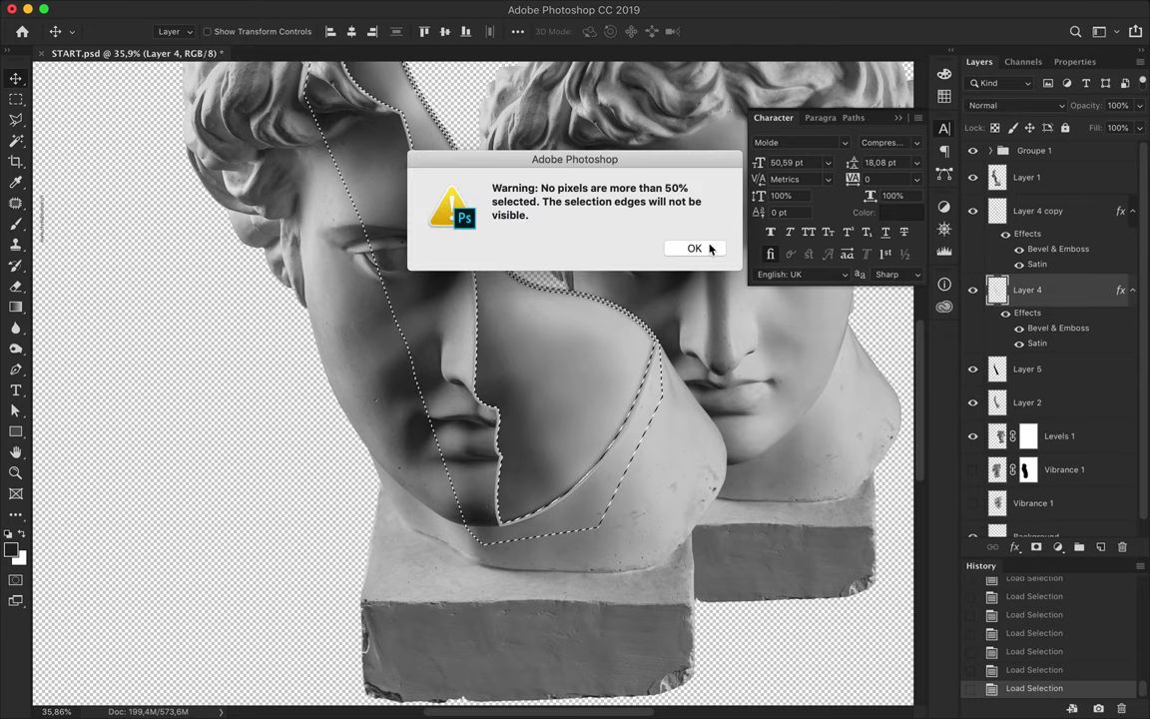
click(710, 248)
ctrl+click(999, 405)
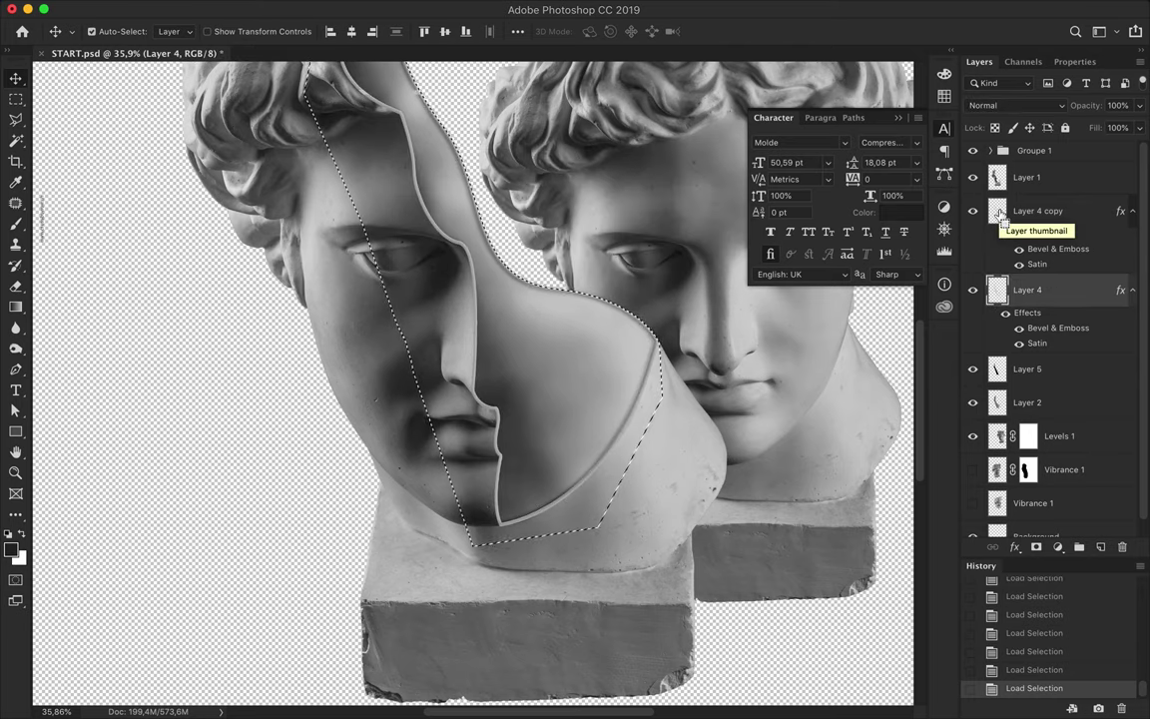
click(999, 206)
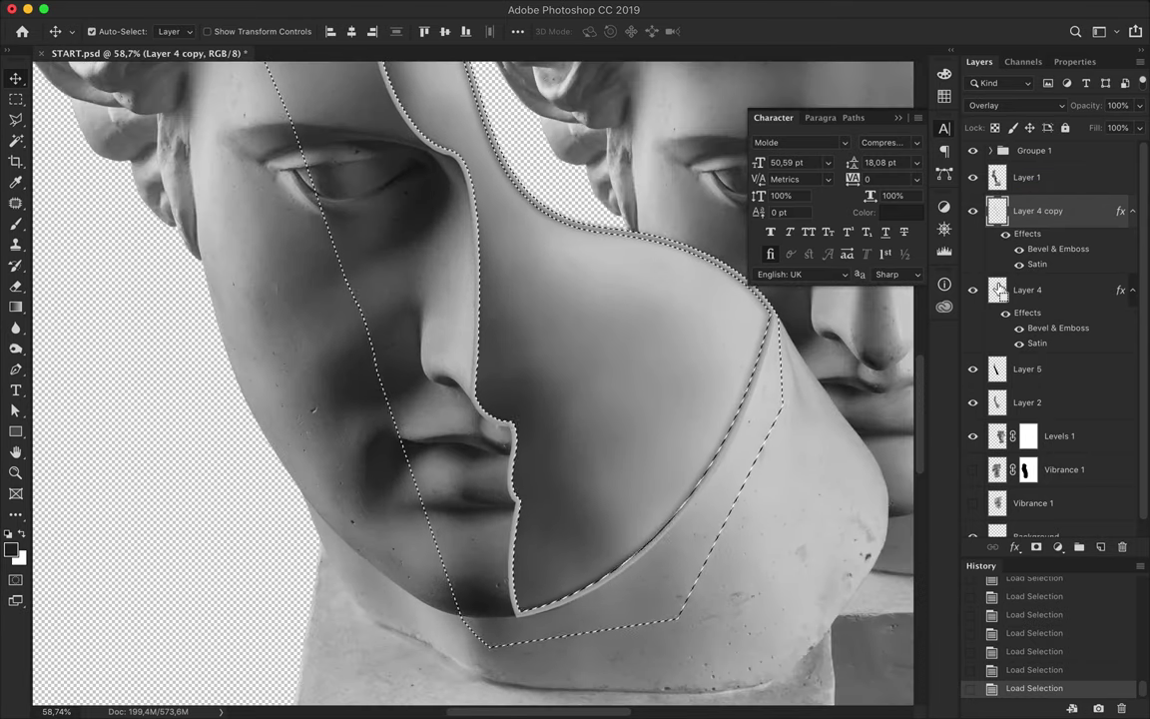
ctrl+alt+shift+click(991, 210)
key(ctrl+shift+i)
key(Delete)
Step: Deselect, softly erase the face piece's edges, and lower its fill to 64%
key(m)
key(ctrl+d)
scroll(884, 389, down, 1)
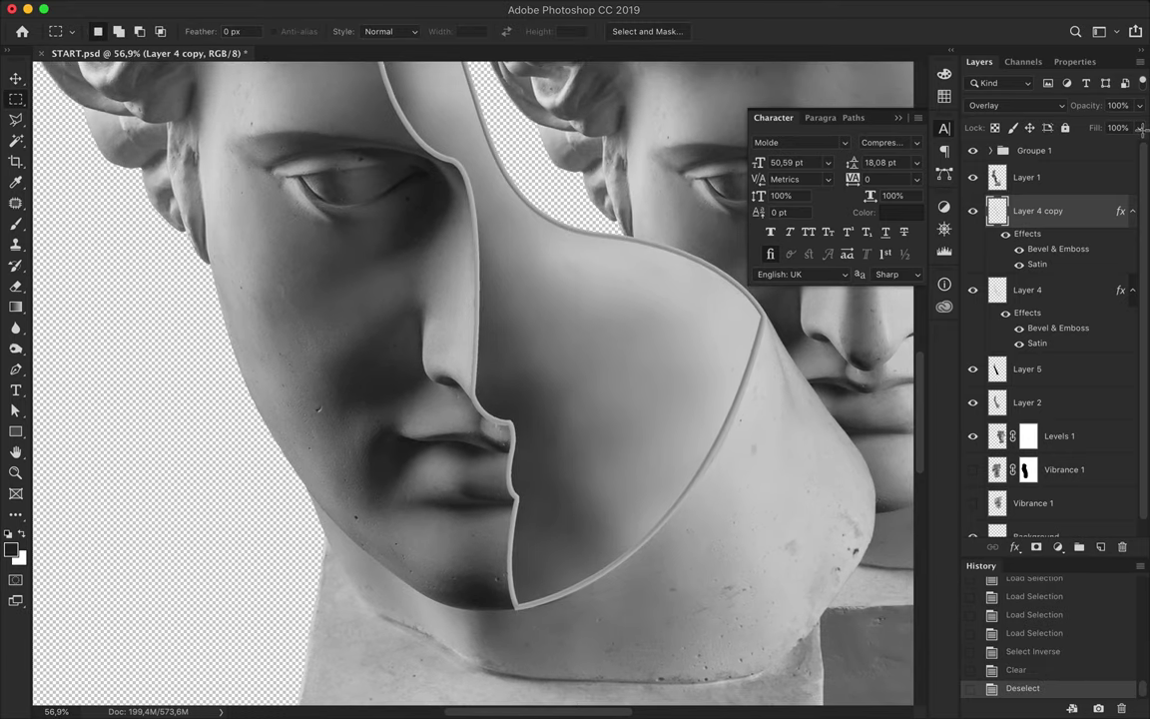
mouse_move(1127, 148)
mouse_down()
mouse_move(1115, 148)
mouse_move(1138, 148)
mouse_up()
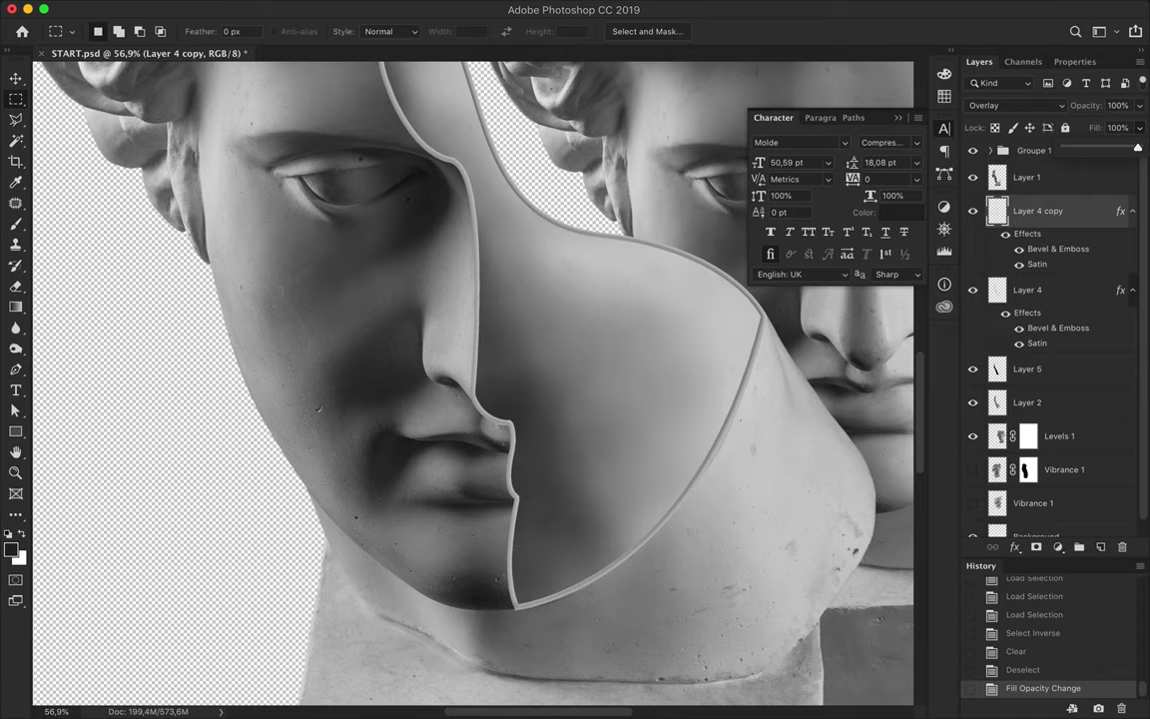
key(e)
click(105, 31)
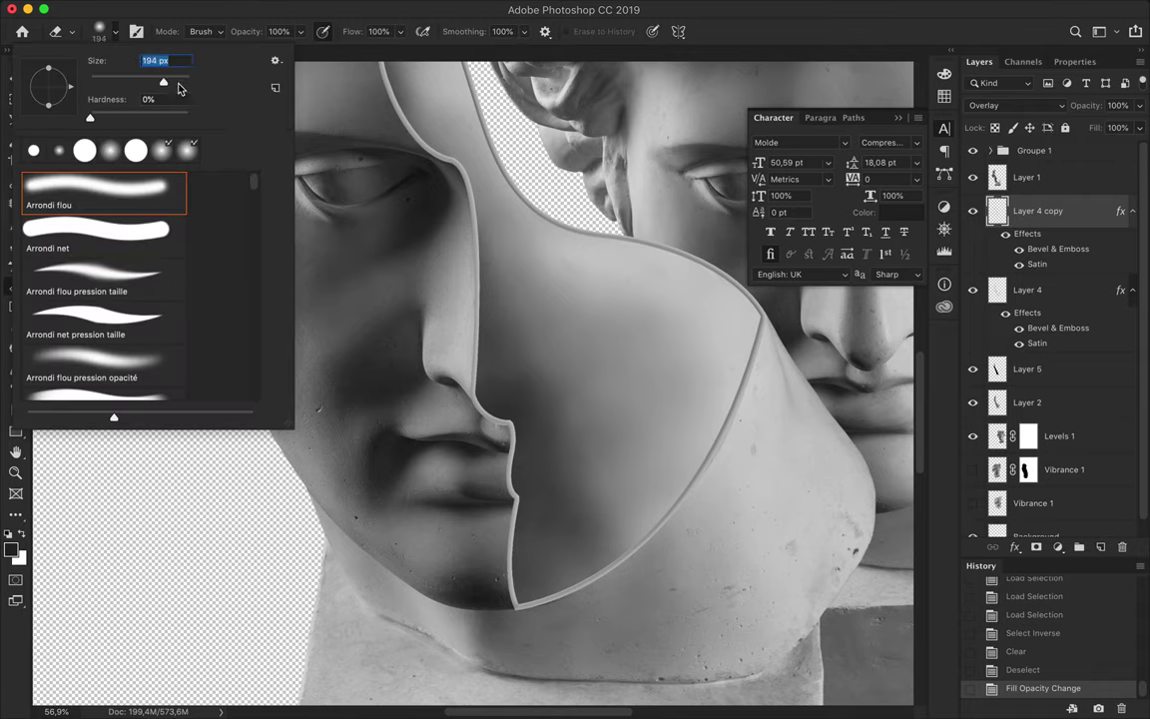
click(297, 45)
drag(571, 227, 614, 449)
scroll(420, 142, down, 2)
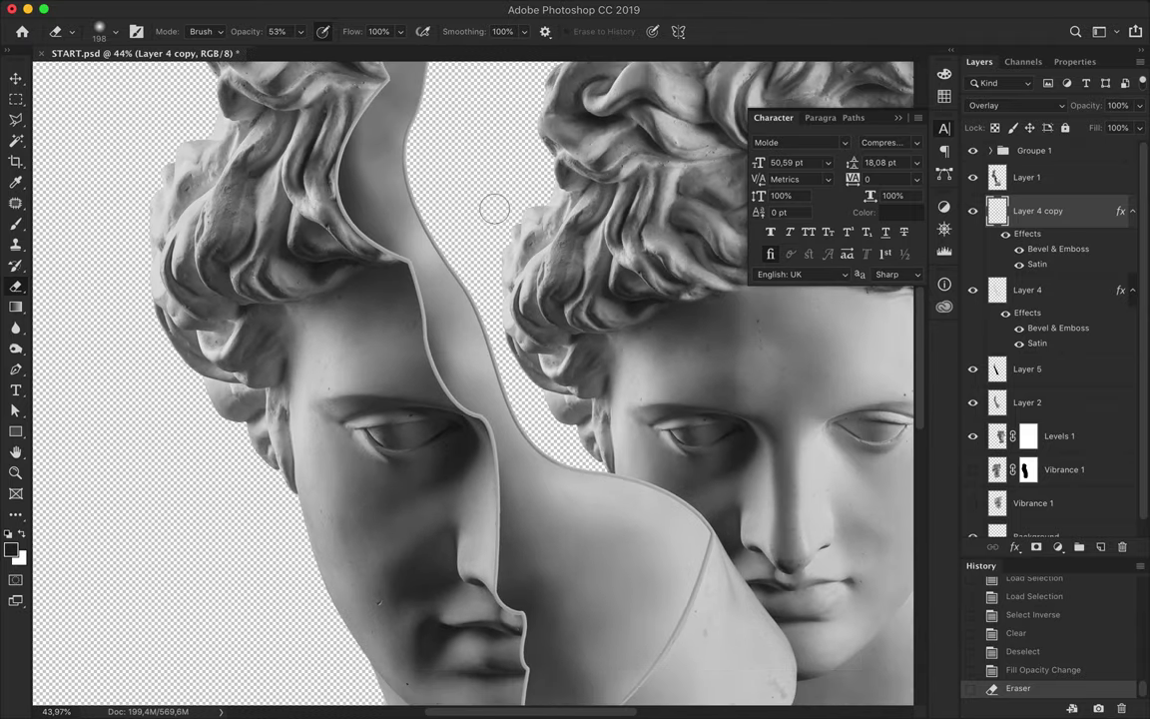
scroll(420, 143, down, 3)
key(F11)
key(F11)
drag(1140, 128, 1123, 150)
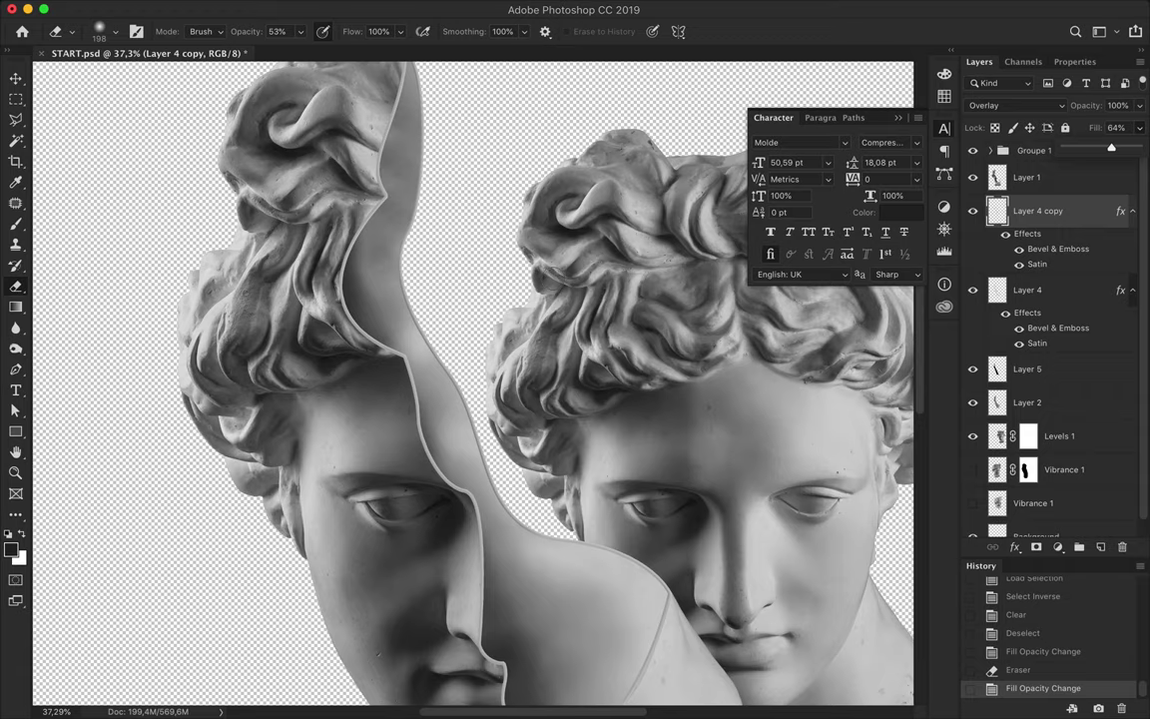
Step: Fit the whole poster in view and select the Levels 1 layer
key(v)
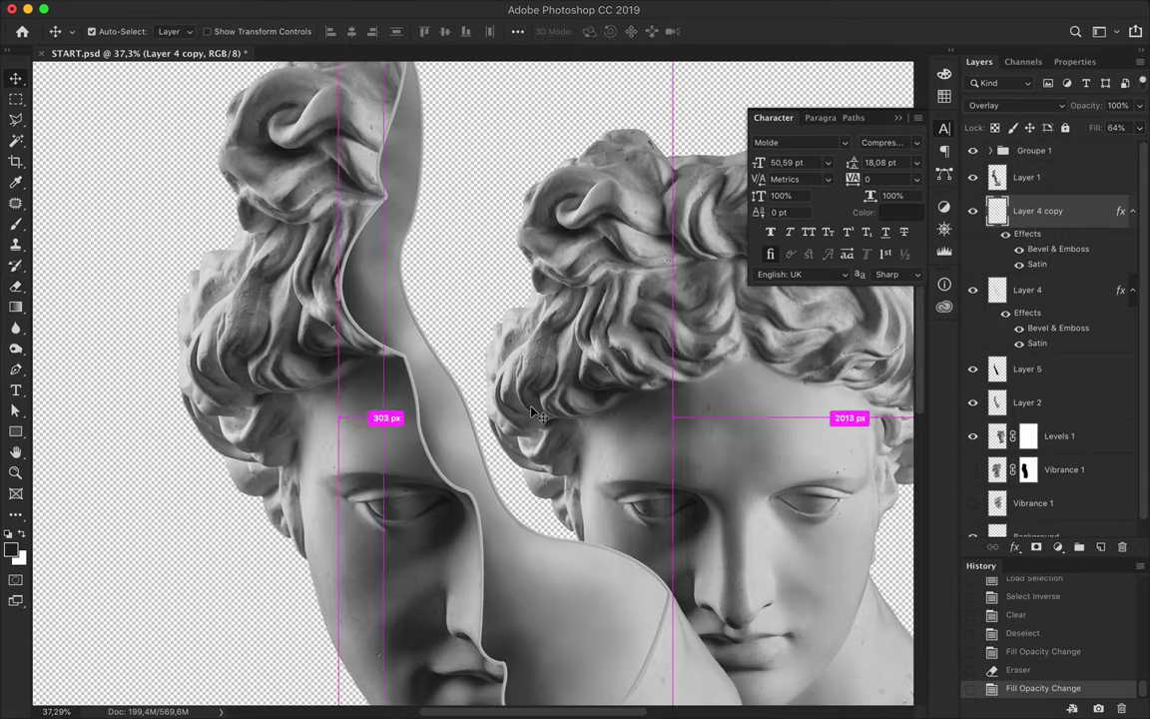
key(ctrl+0)
click(1059, 437)
Step: Delete the second bust's Levels 1 and Vibrance layers, then select Layer 2
shift+click(1076, 502)
key(Delete)
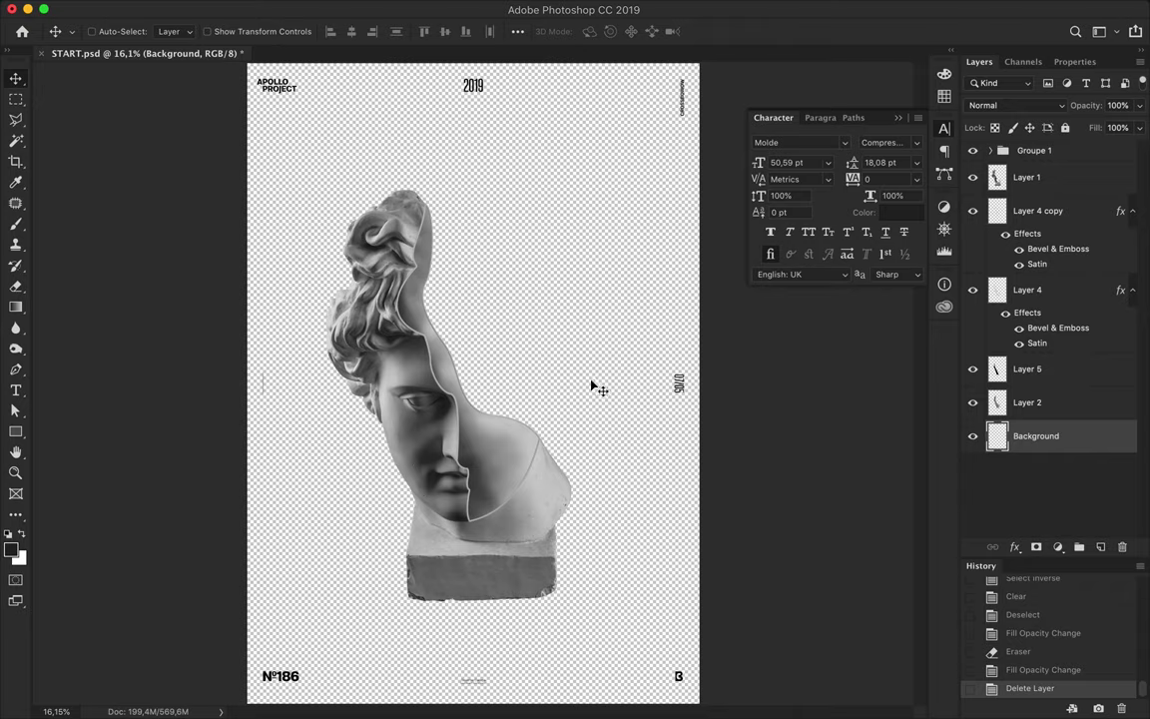
click(1029, 176)
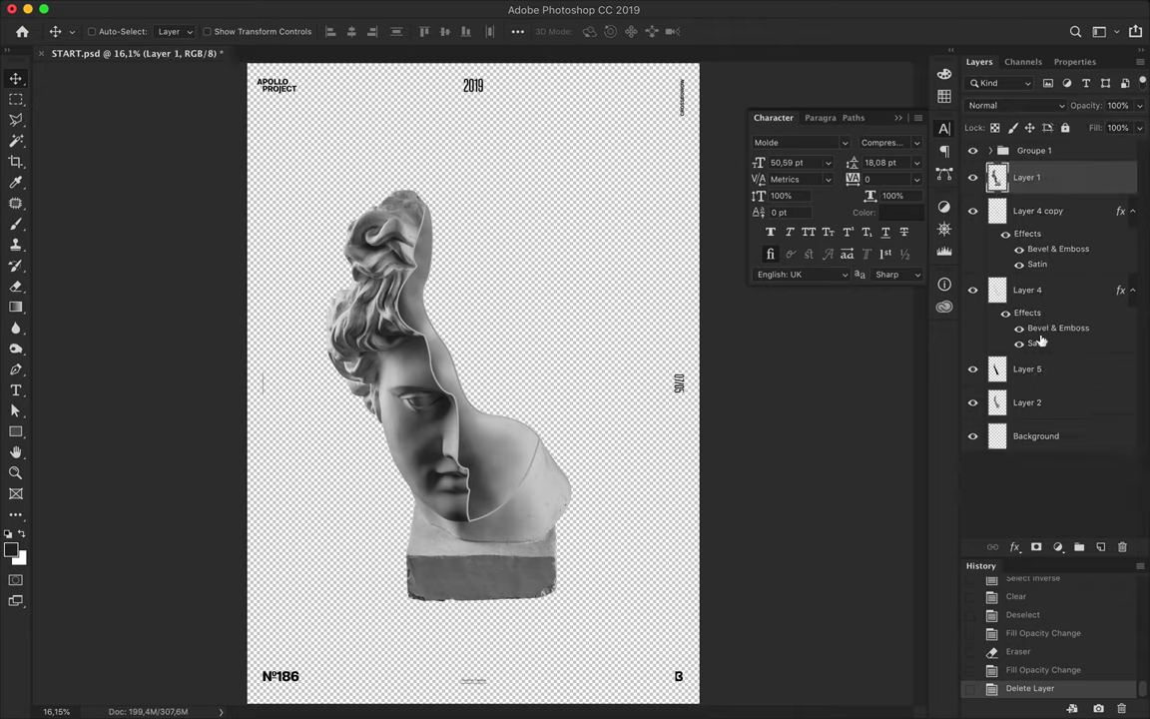
click(1028, 403)
Step: Clone-stamp the cheek and jaw beside the cut on Layer 2 and Layer 5 at 21% opacity
key(s)
mouse_move(470, 429)
mouse_down()
mouse_move(479, 495)
mouse_move(484, 485)
mouse_up()
drag(483, 486, 489, 489)
drag(489, 489, 495, 491)
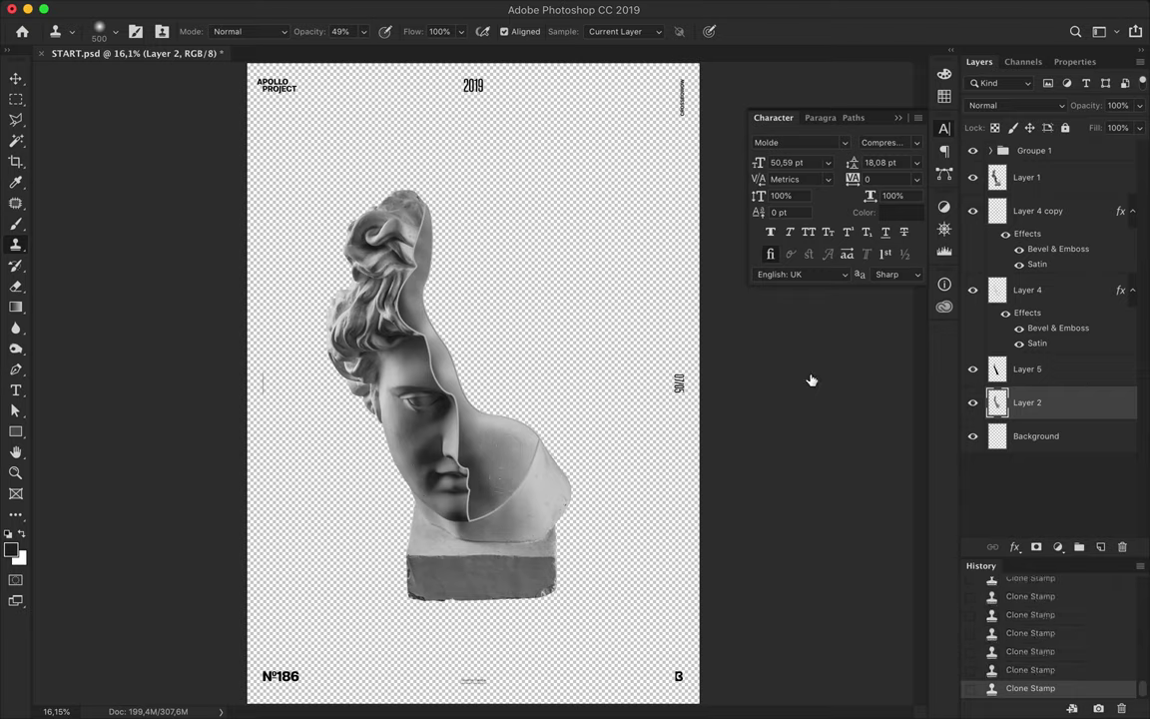
key(ctrl+z)
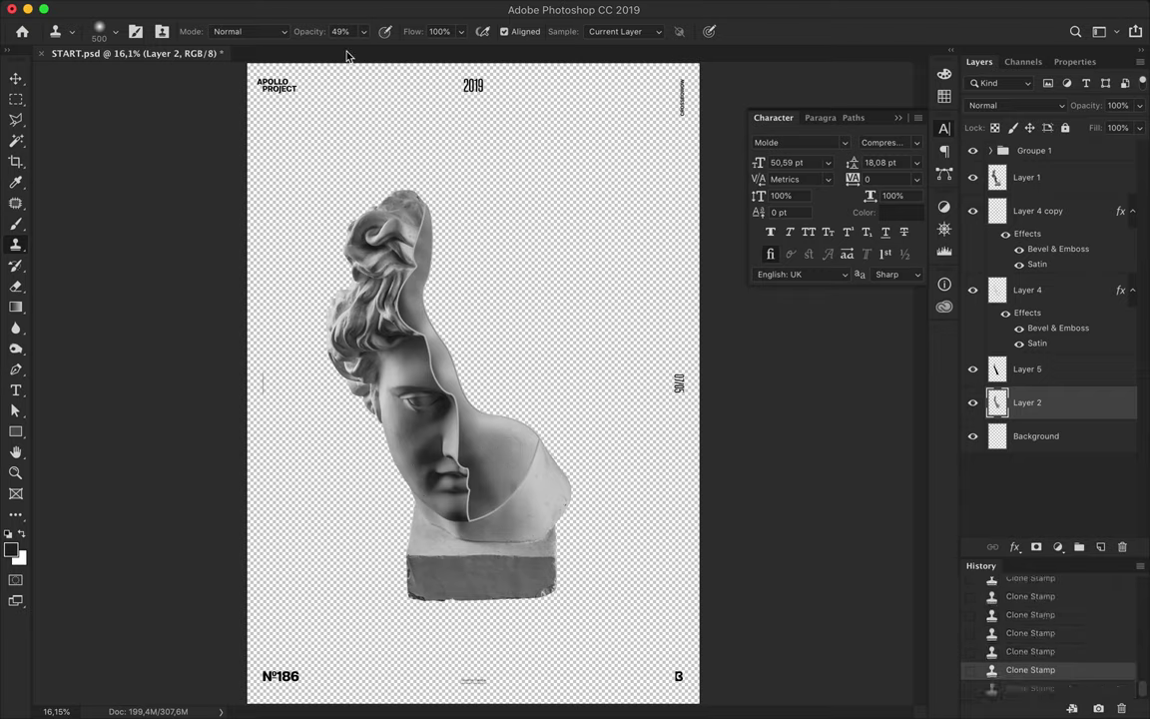
drag(362, 42, 315, 48)
click(1028, 368)
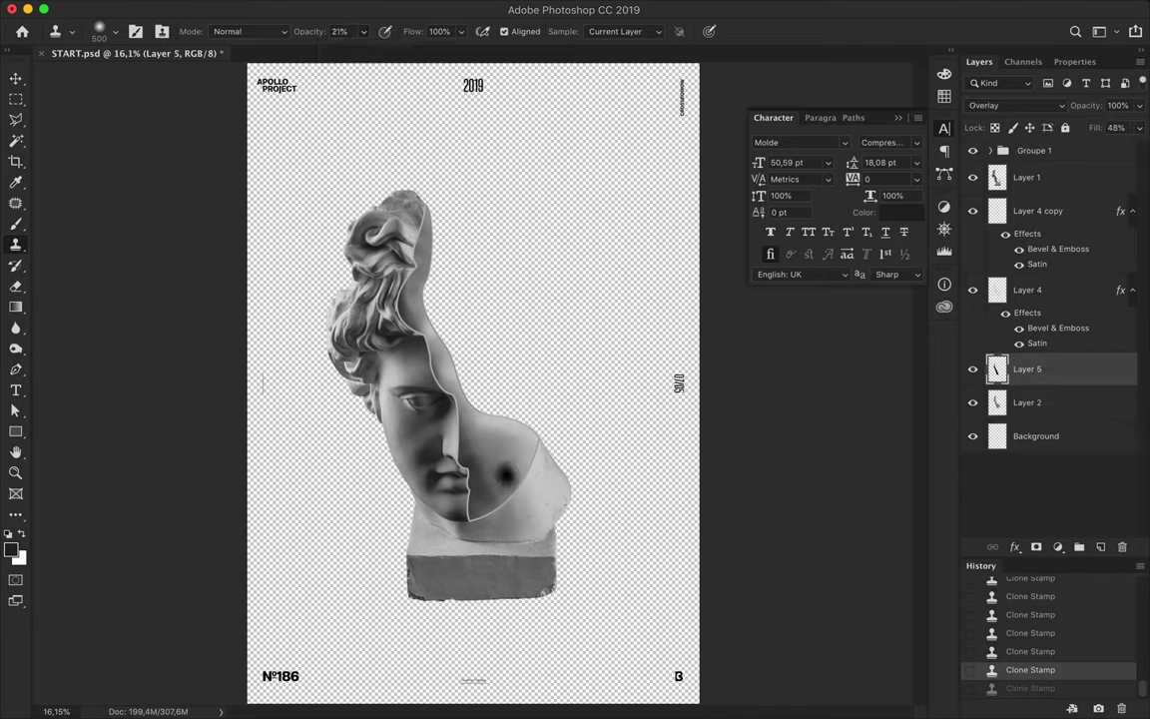
drag(480, 476, 502, 490)
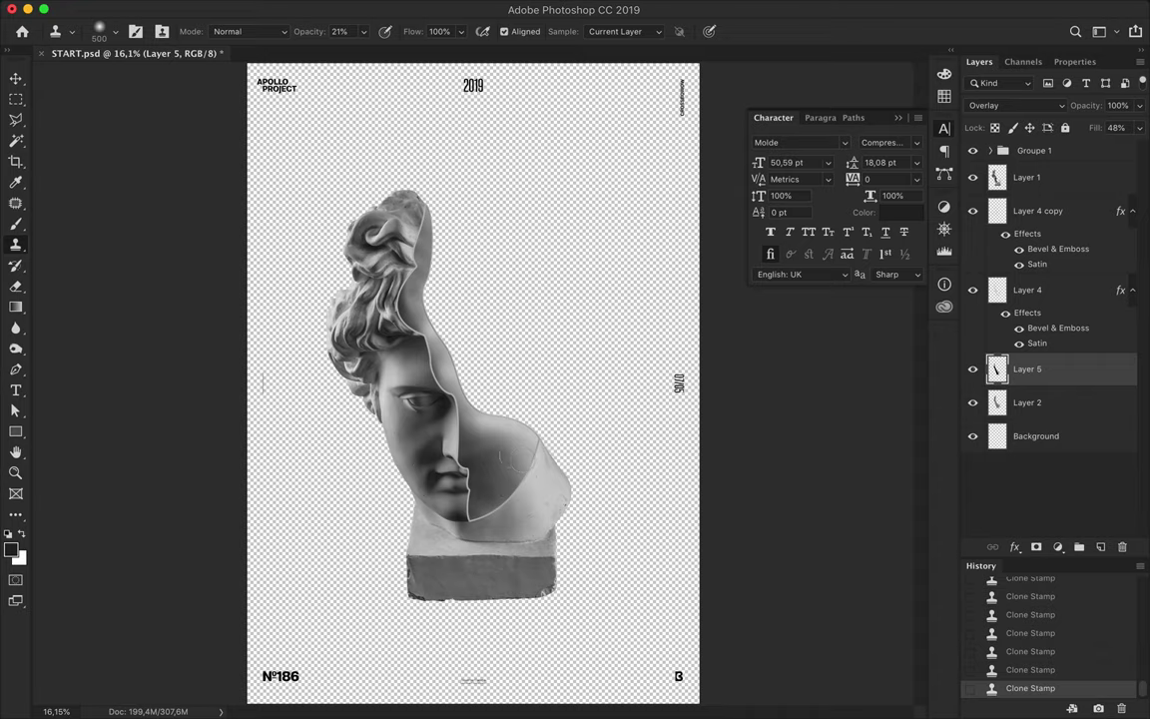
Step: Group Layer 1 through Layer 2 into Group 1
key(v)
shift+click(1029, 402)
shift+click(1020, 180)
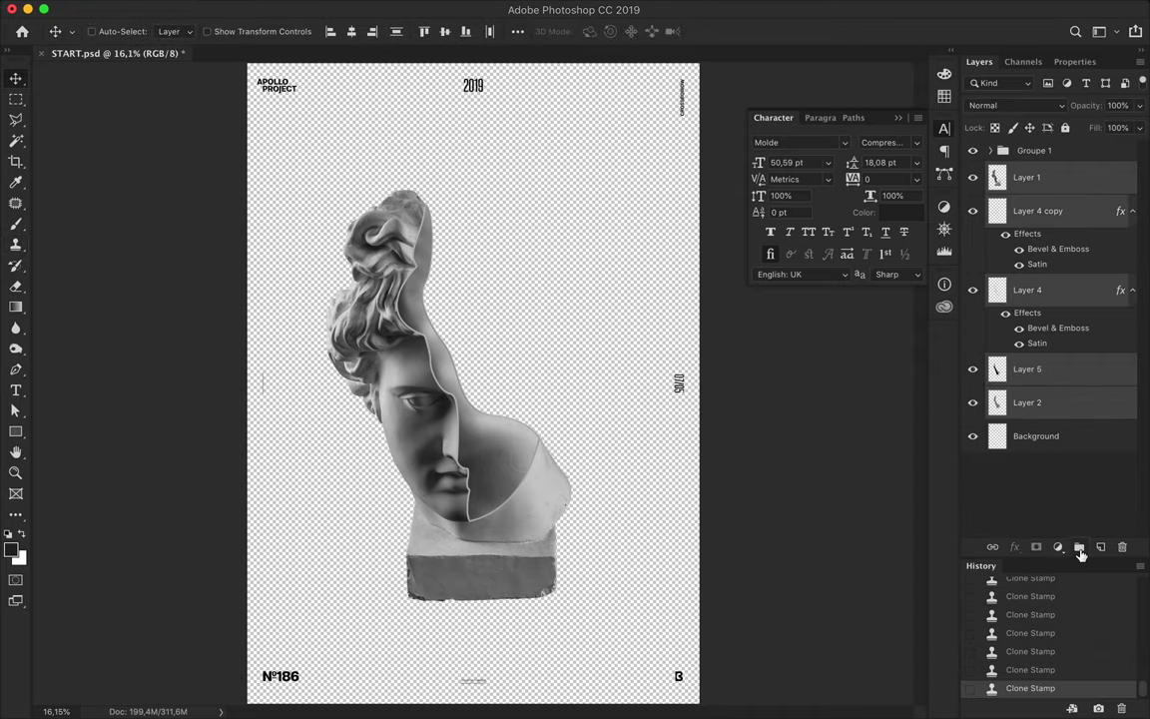
click(1080, 548)
Step: Draw a dark rectangle covering the whole poster above the Background layer
key(alt+bracketleft)
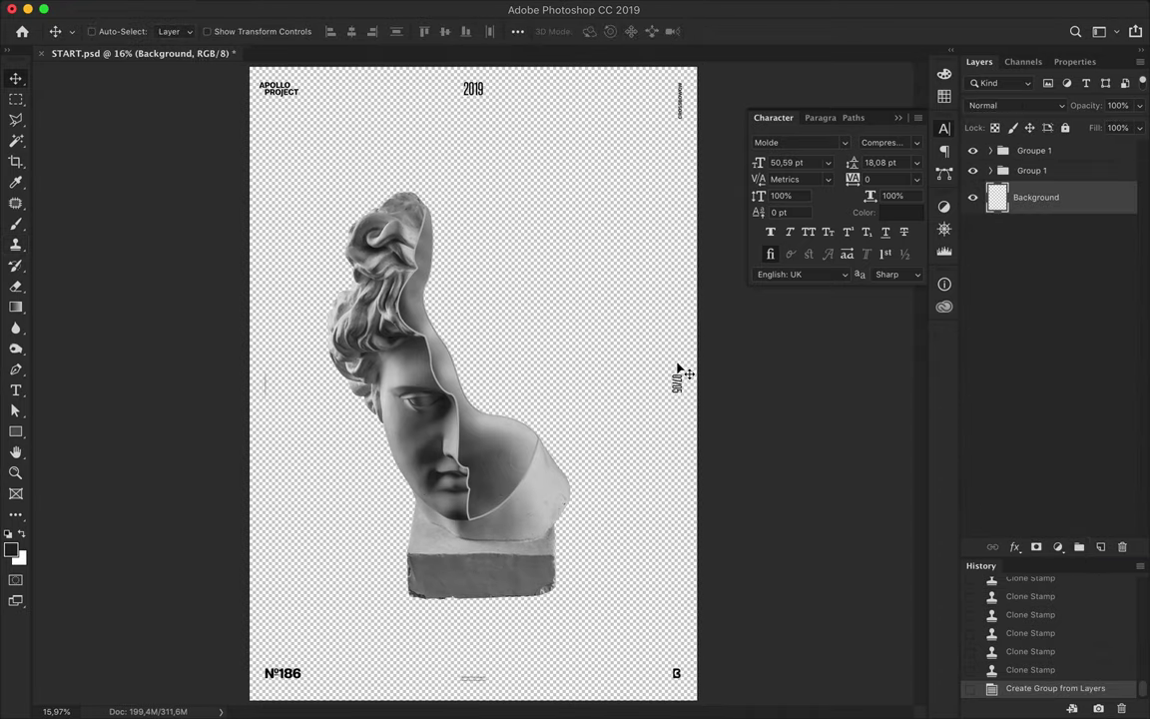
scroll(532, 382, down, 2)
key(u)
drag(303, 146, 643, 623)
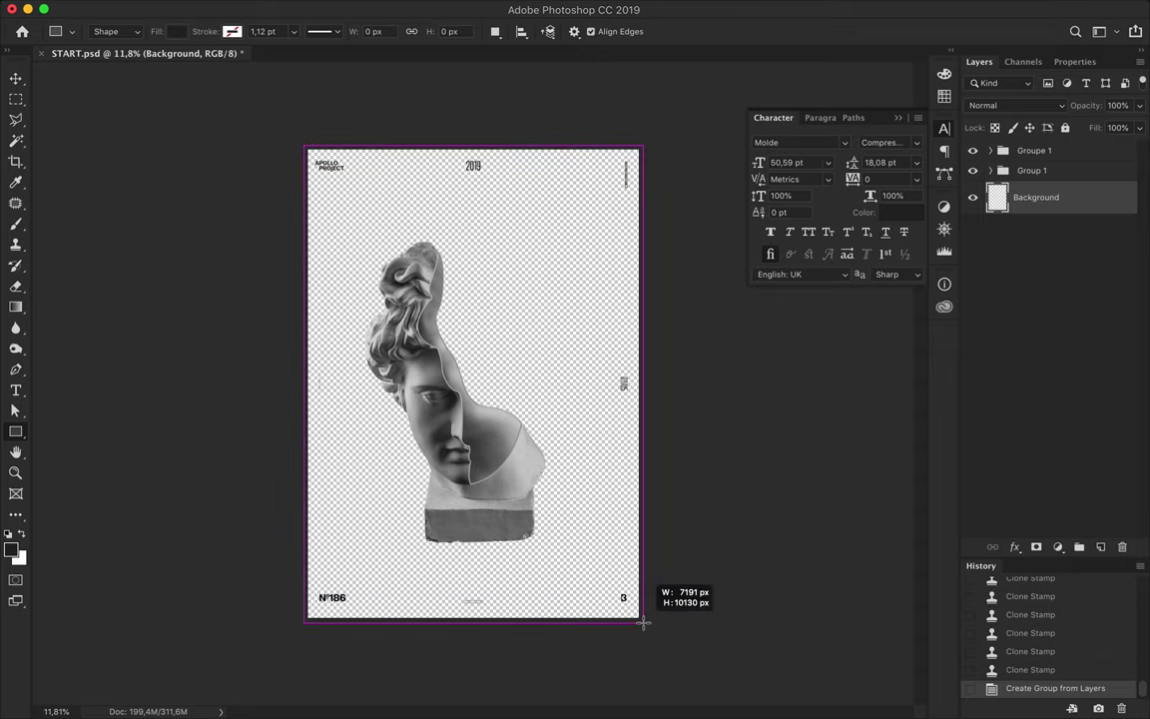
Step: Rename the top group to Layout
key(v)
key(ctrl+g)
text(Layout)
key(Return)
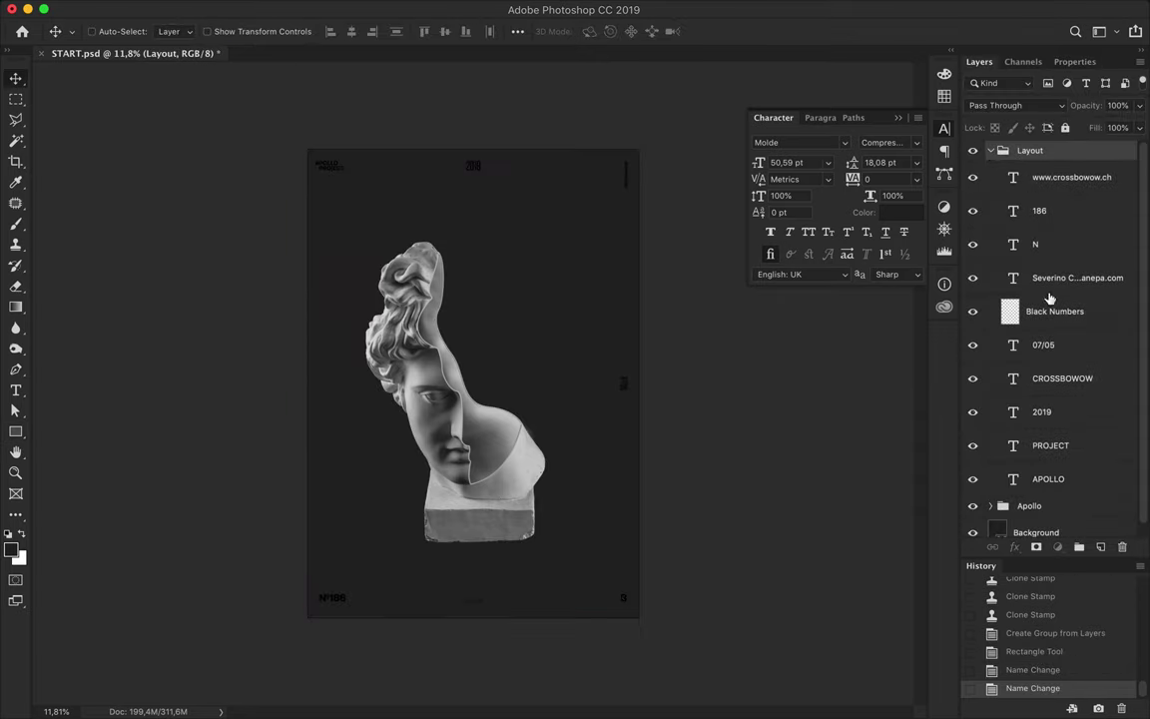
Step: Recolour all text layers down to APOLLO light grey #bebebe, sampled from the statue
click(1072, 177)
shift+click(1048, 466)
click(902, 211)
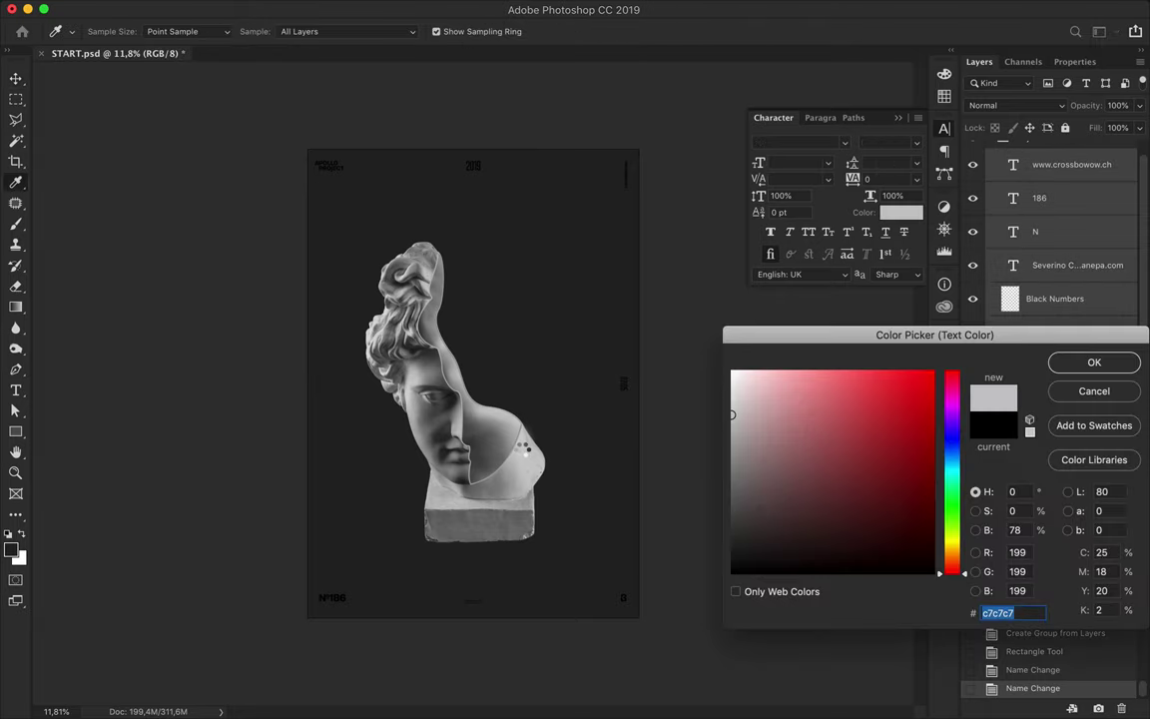
drag(472, 400, 381, 329)
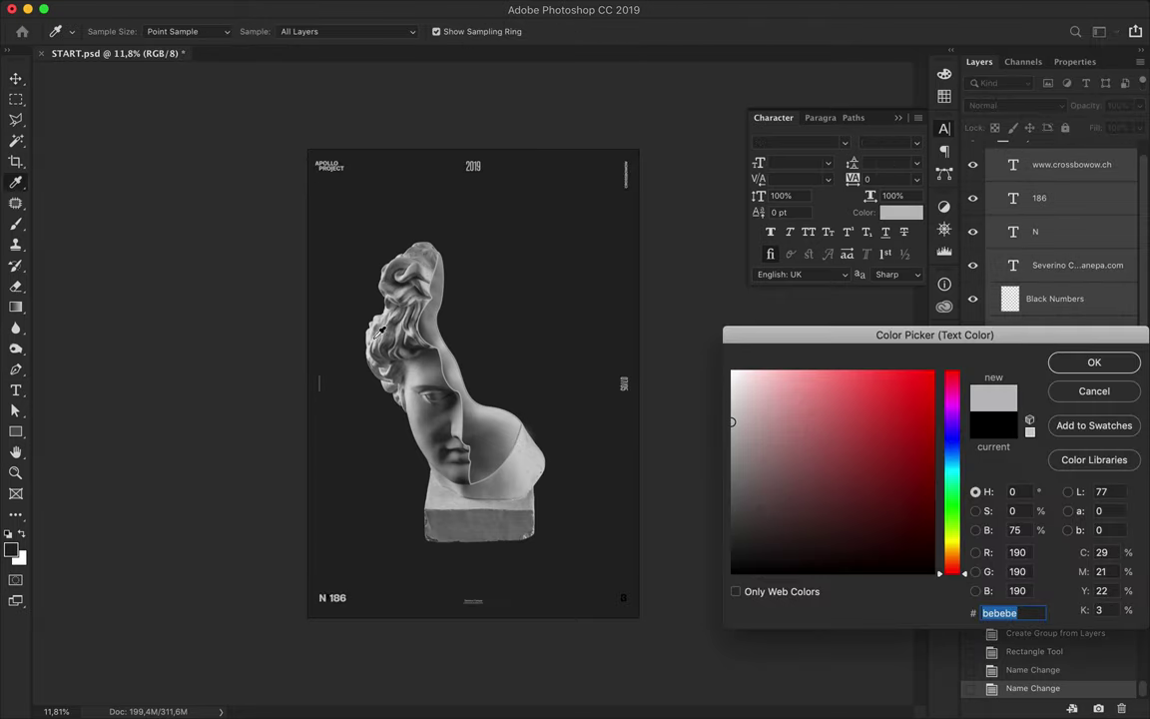
click(1092, 361)
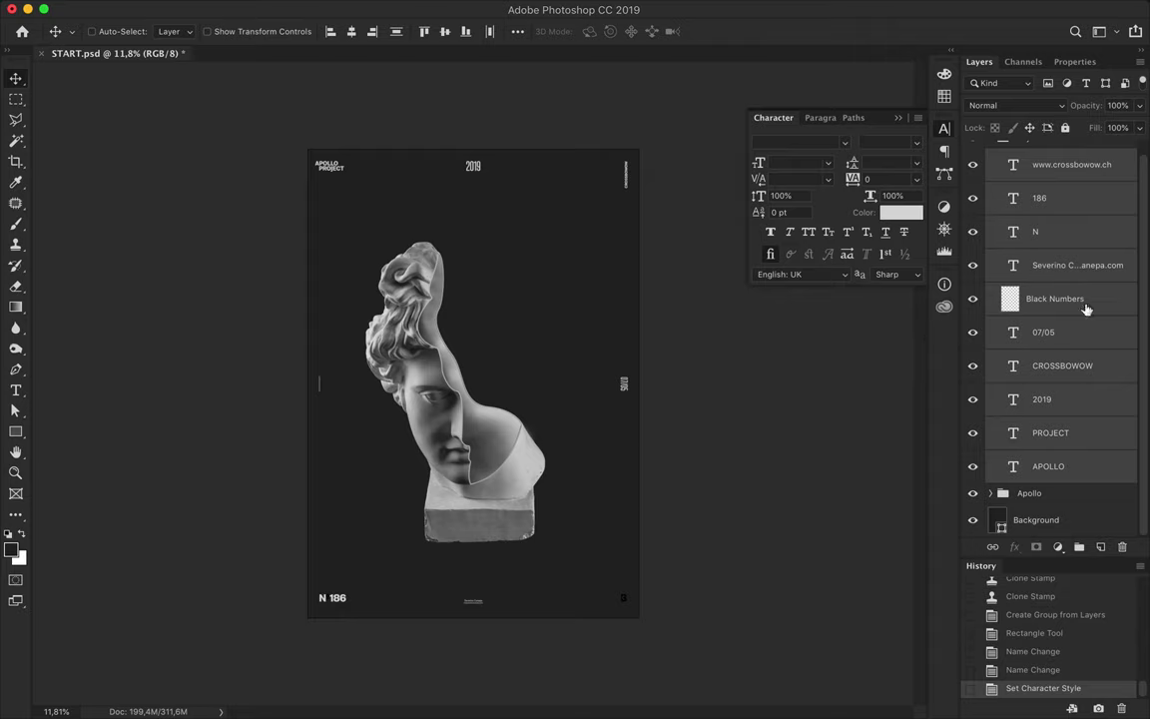
Step: Paint over the bottom-left and bottom-right corner marks on the Black Numbers layer
ctrl+click(1010, 311)
ctrl+click(1013, 313)
key(b)
click(1013, 313)
click(631, 606)
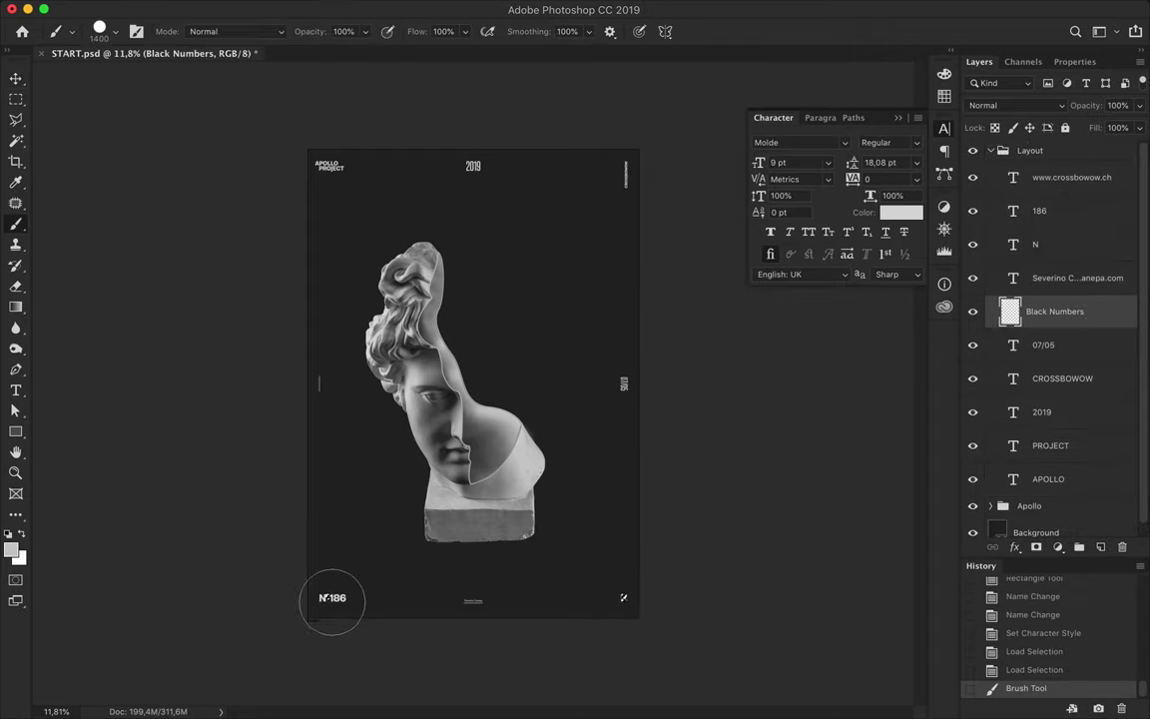
click(341, 606)
key(v)
Step: Collapse Layout, expand the Apollo group, fit the poster in view and select Background
scroll(475, 384, up, 3)
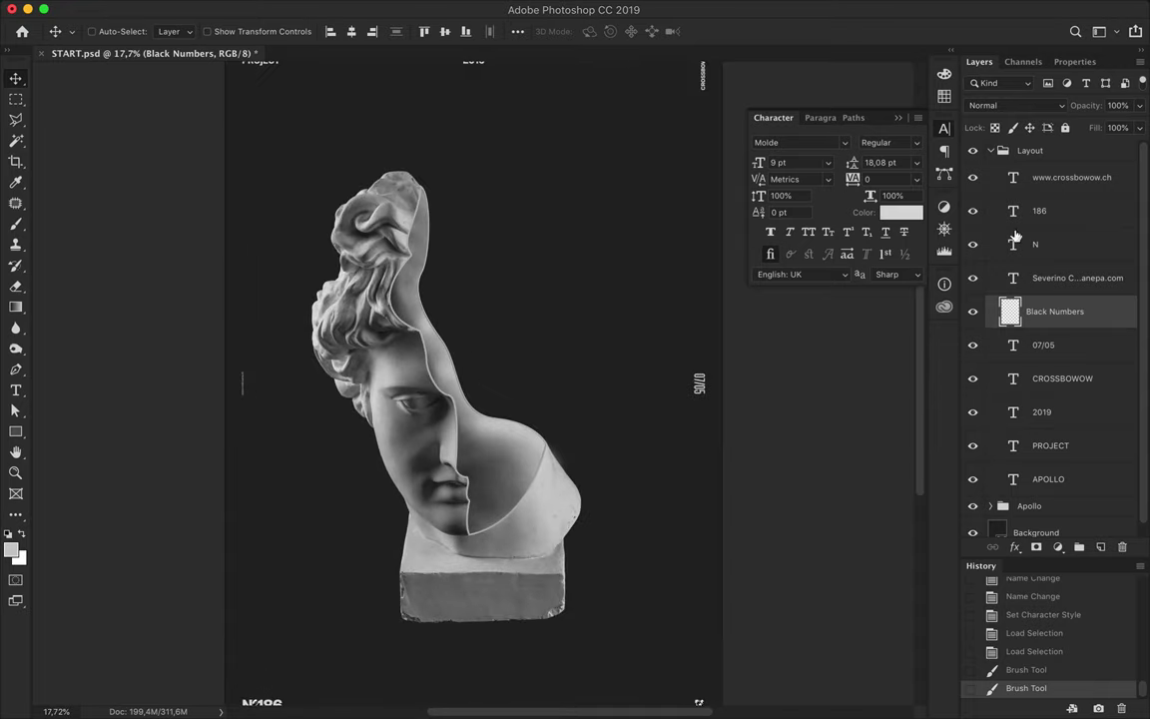
click(991, 149)
click(990, 170)
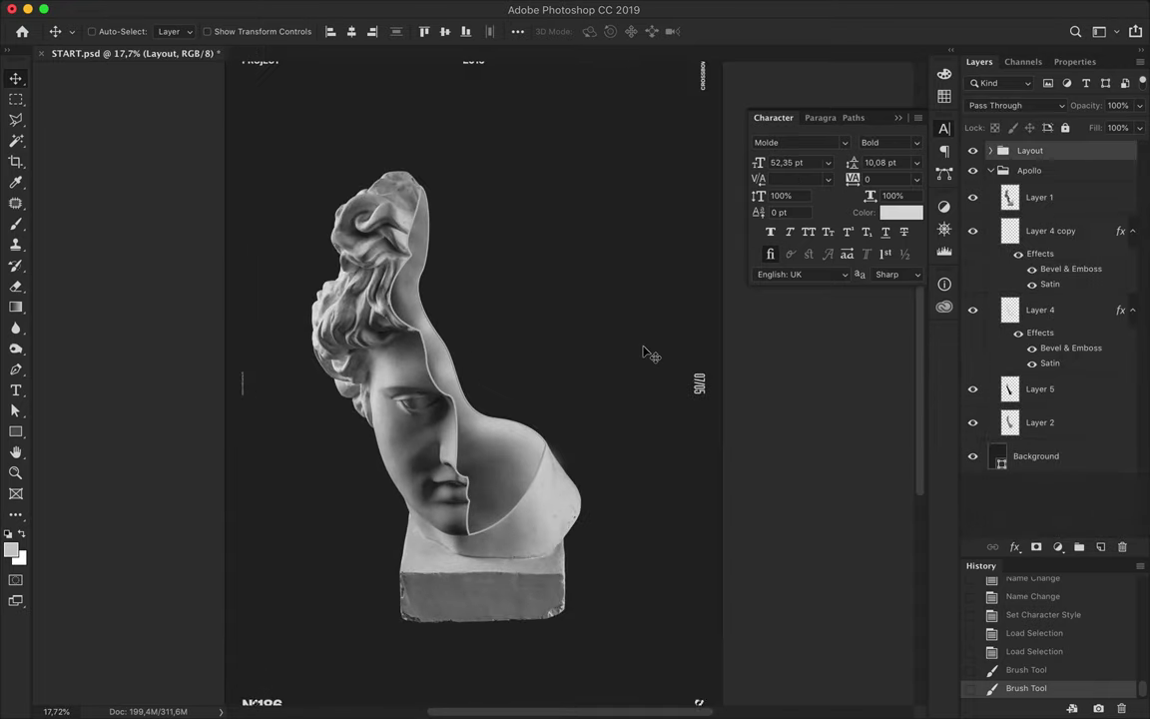
key(ctrl+0)
click(1037, 456)
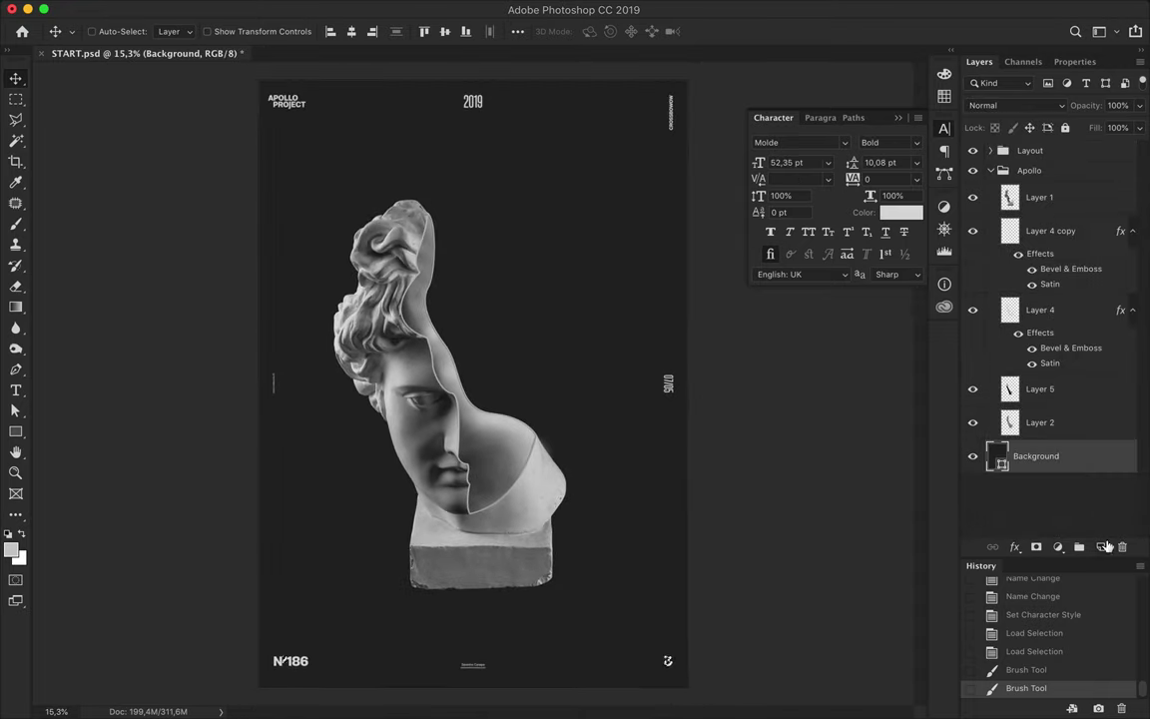
Step: Add a new layer and set up the black gradient's colour and opacity stops
click(1101, 547)
key(g)
drag(475, 384, 477, 189)
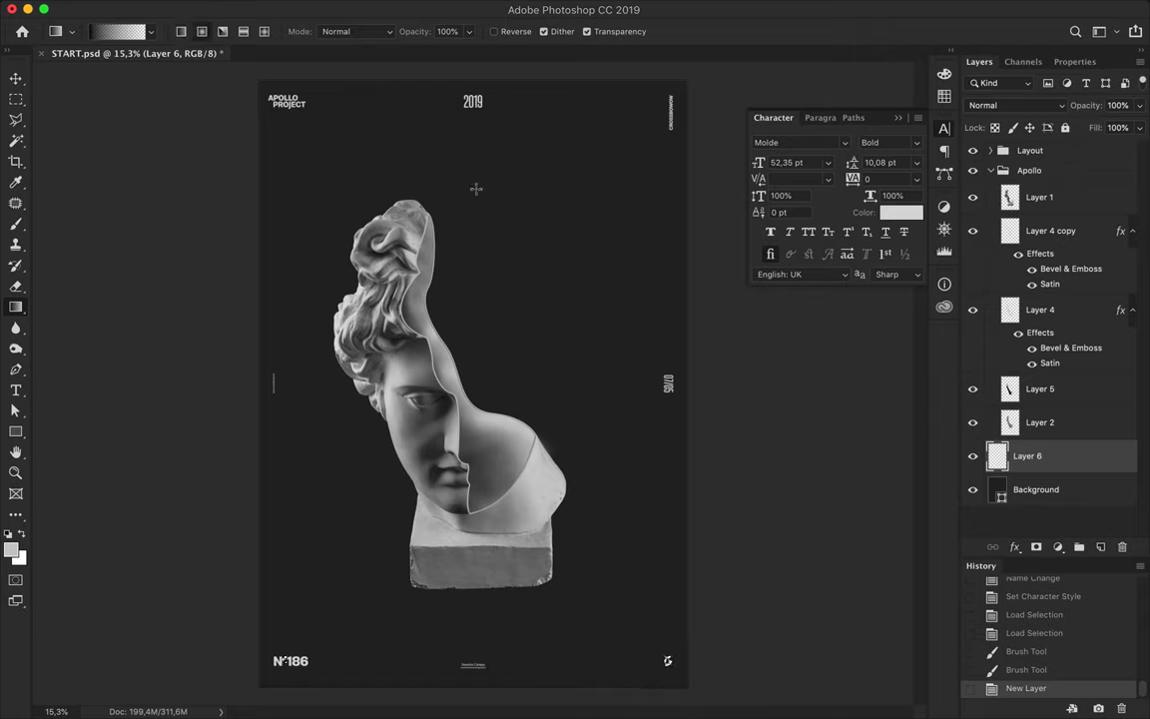
key(ctrl+z)
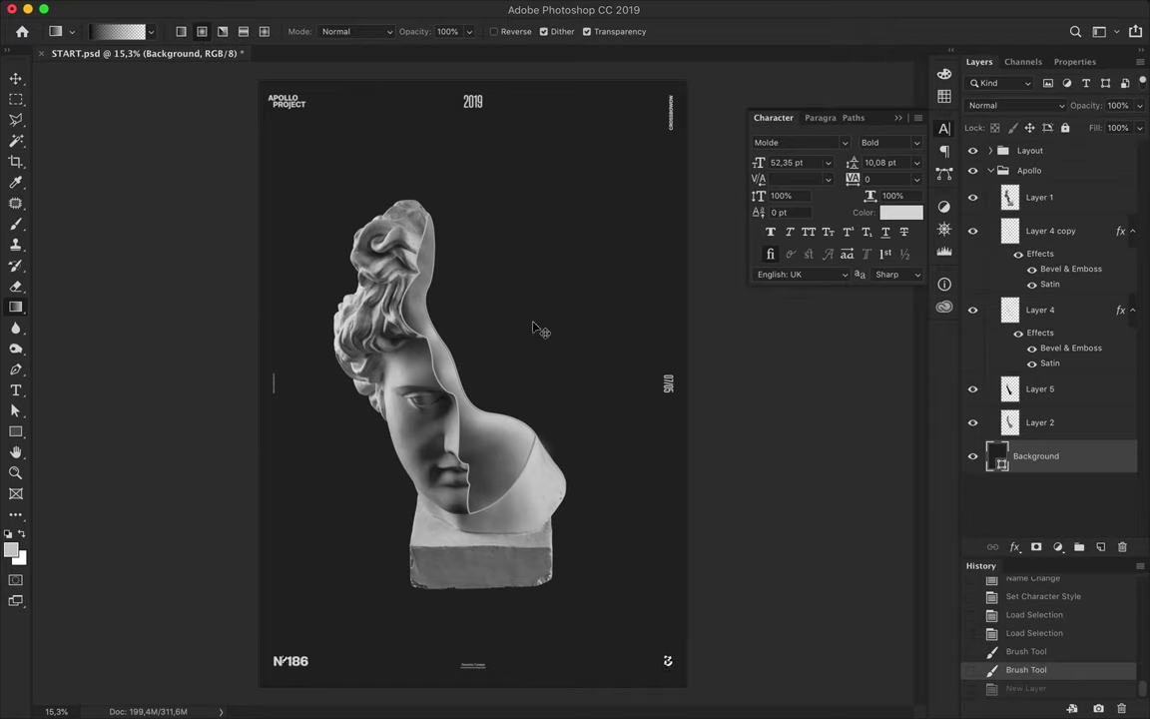
click(1033, 689)
click(118, 31)
click(248, 352)
click(249, 319)
click(580, 49)
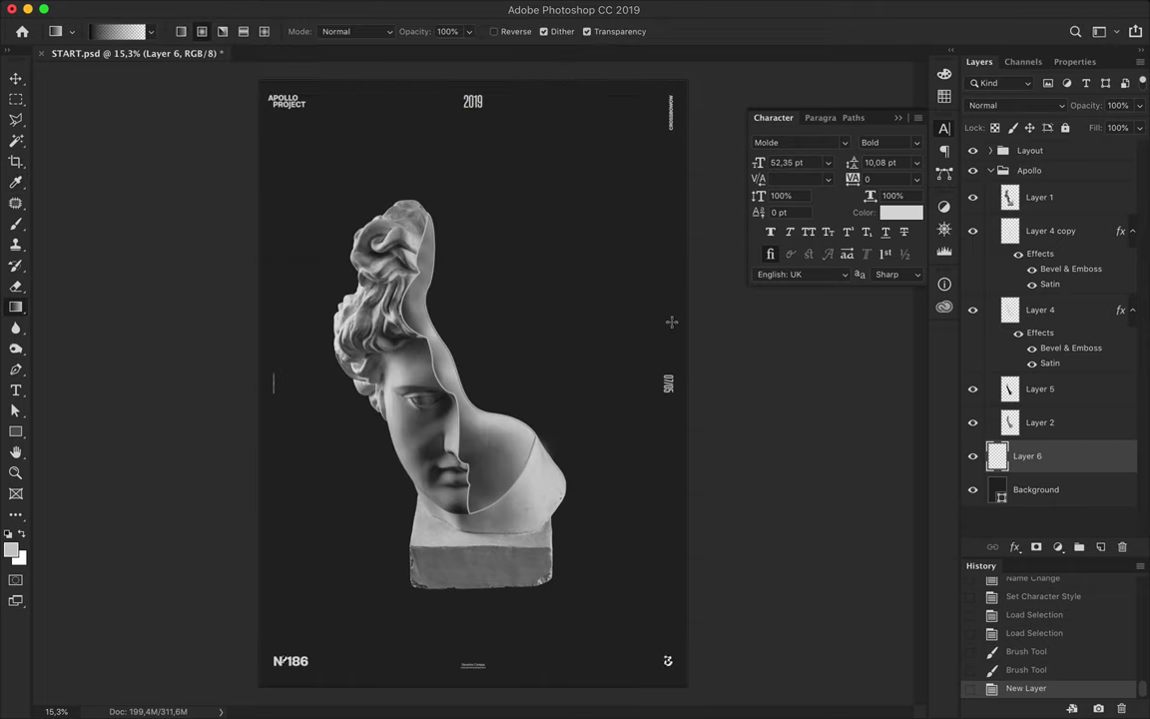
Step: Redraw a vertical black gradient across the statue's base area on Layer 6
key(v)
mouse_move(449, 345)
mouse_down()
mouse_move(524, 320)
mouse_move(492, 507)
mouse_up()
key(b)
key(ctrl+z)
key(ctrl+d)
key(g)
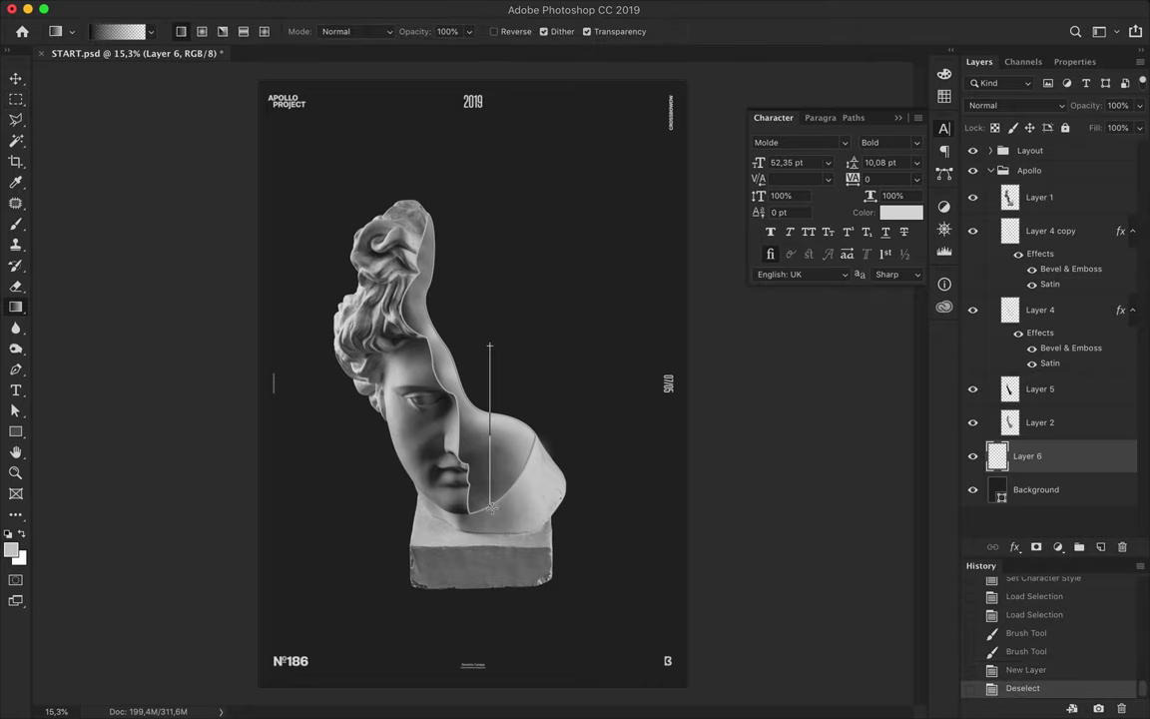
key(ctrl+z)
mouse_move(491, 428)
mouse_down()
mouse_move(491, 290)
mouse_move(501, 433)
mouse_move(490, 554)
mouse_up()
Step: Squash the gradient under the base and set Layer 6 to Overlay blending
key(v)
key(ctrl+t)
key(Return)
click(1016, 104)
click(1013, 275)
Step: Squash the Overlay shadow further down toward the statue's base
key(g)
click(104, 31)
double_click(247, 356)
key(Escape)
key(Escape)
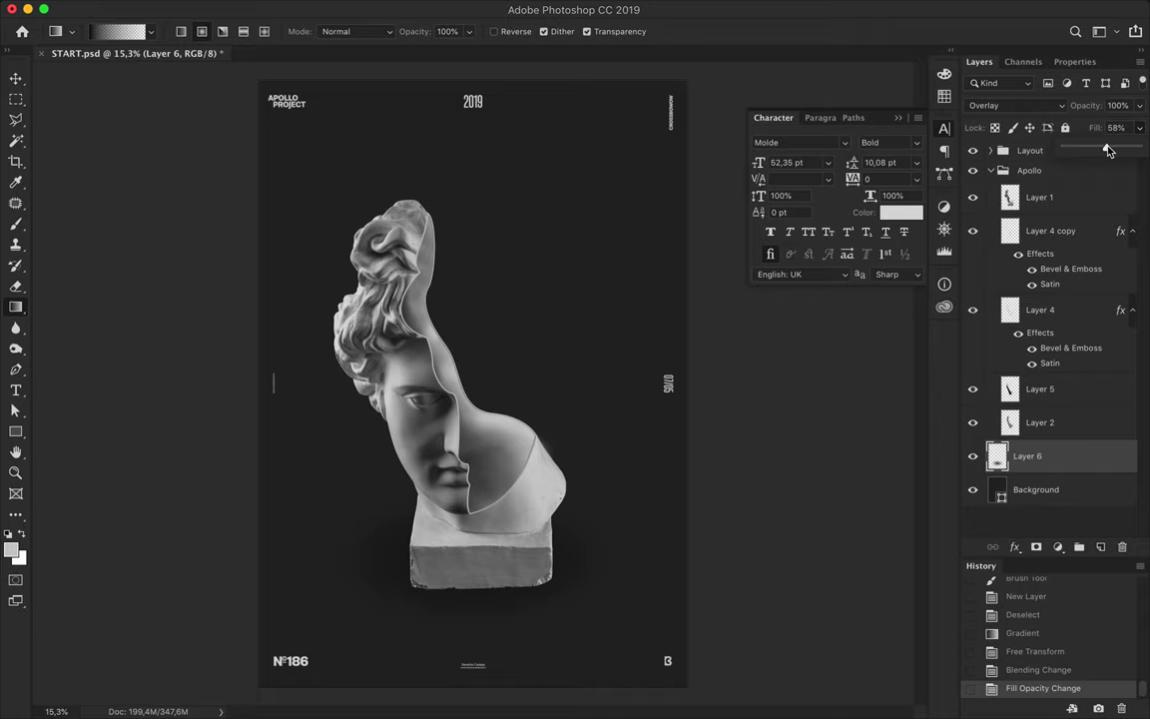
key(ctrl+z)
key(ctrl+shift+z)
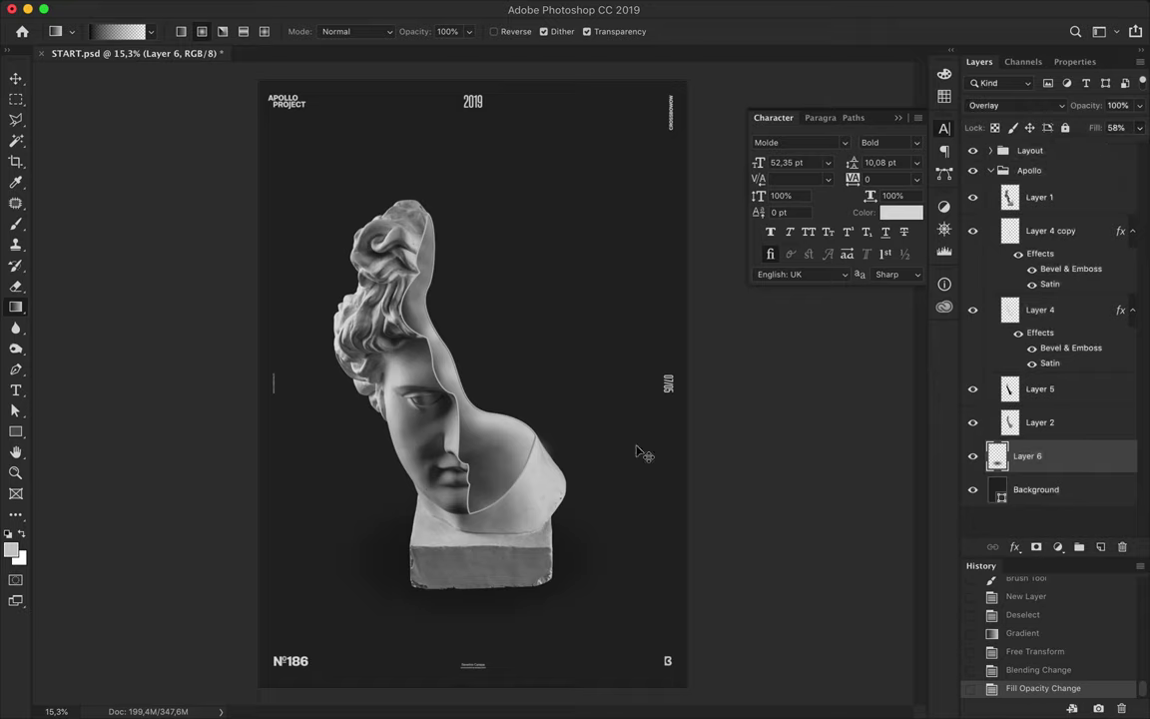
key(ctrl+t)
drag(473, 482, 472, 515)
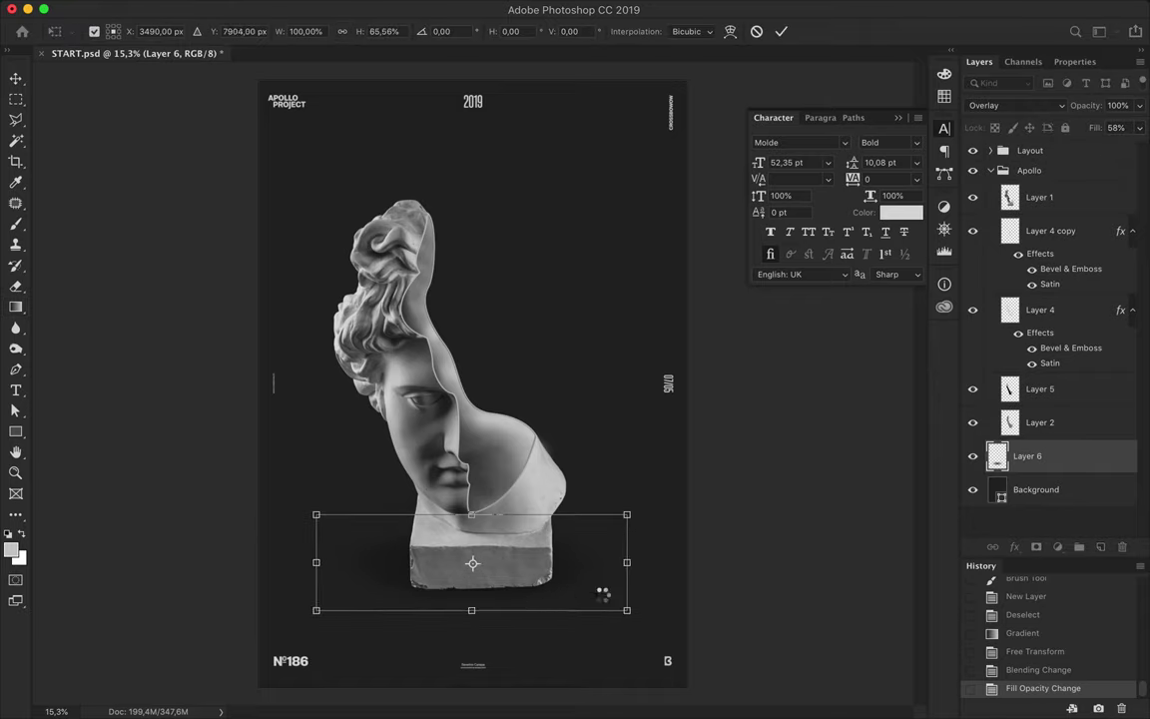
key(Return)
Step: Nudge the shadow slightly under the base and lower Layer 6's fill to 30%
key(g)
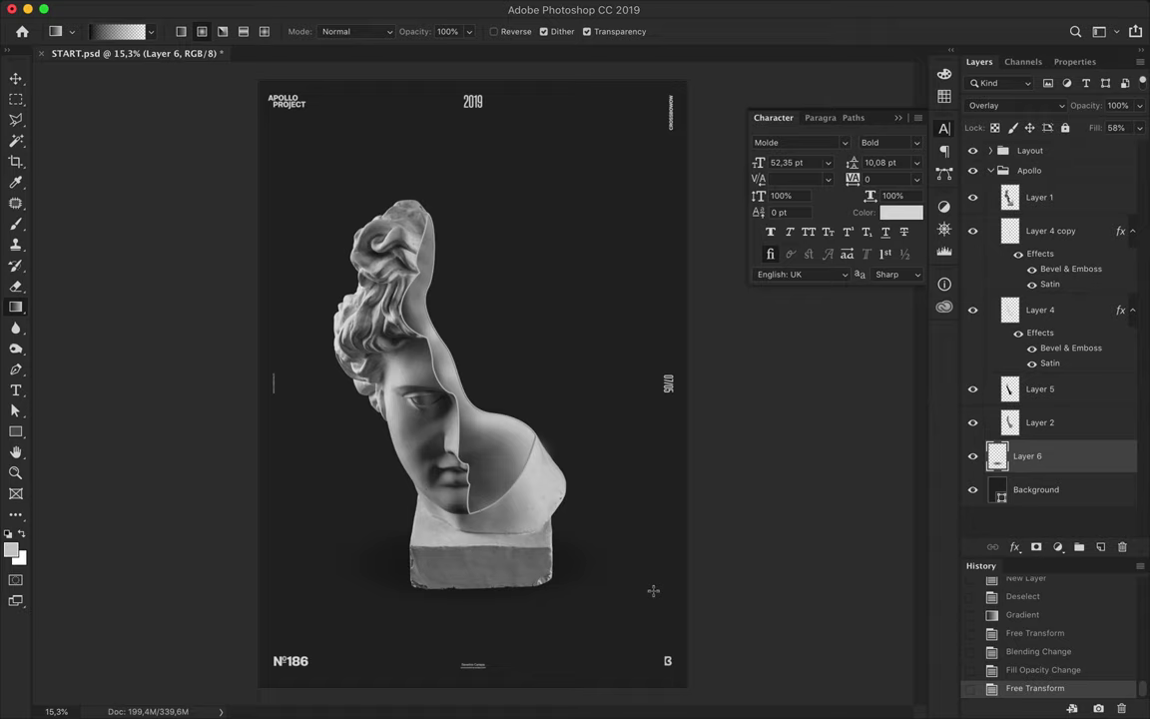
key(v)
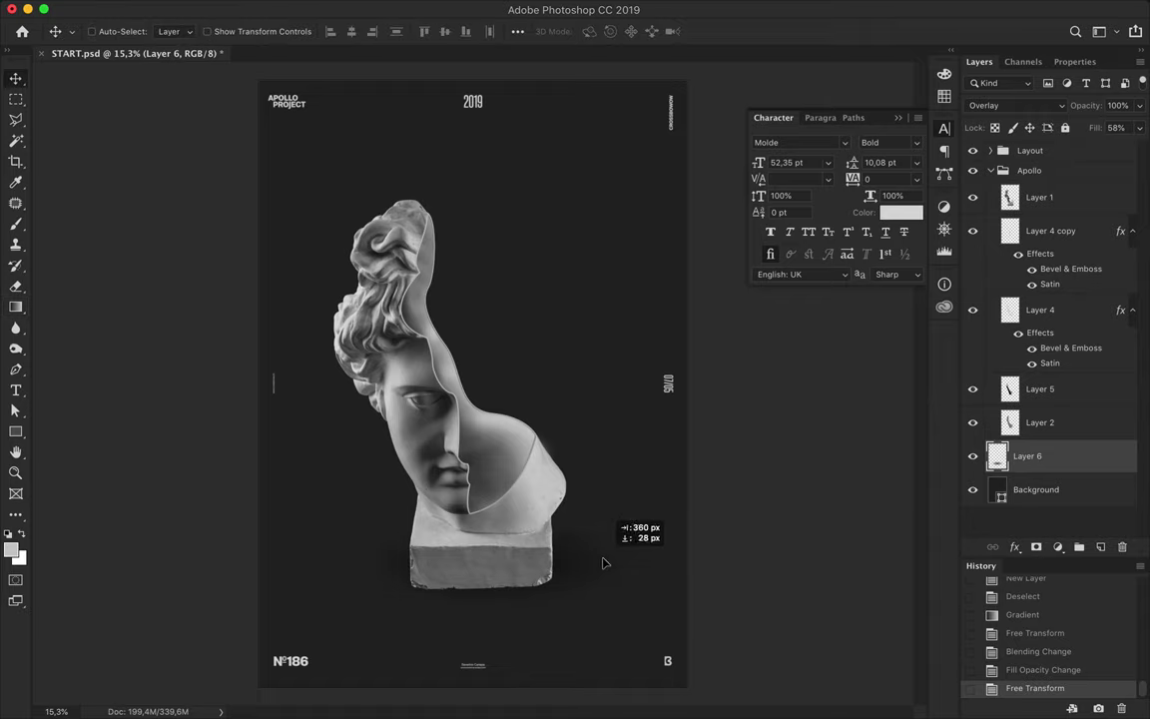
drag(602, 561, 572, 565)
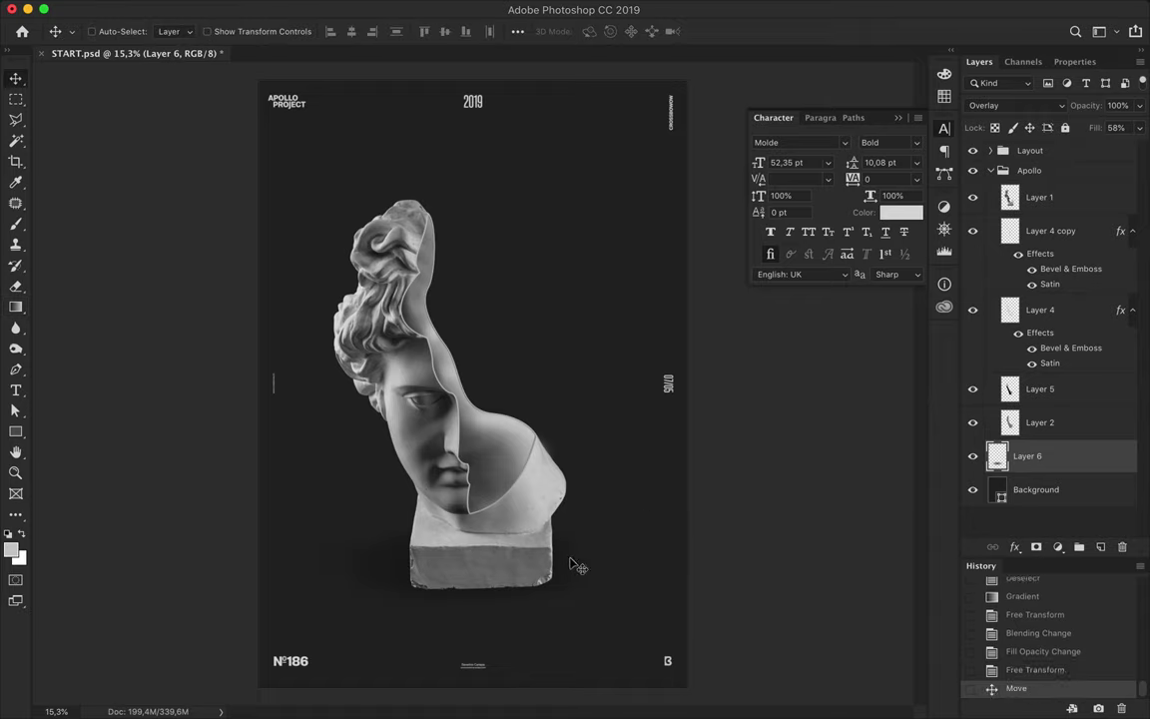
drag(1109, 153, 1085, 150)
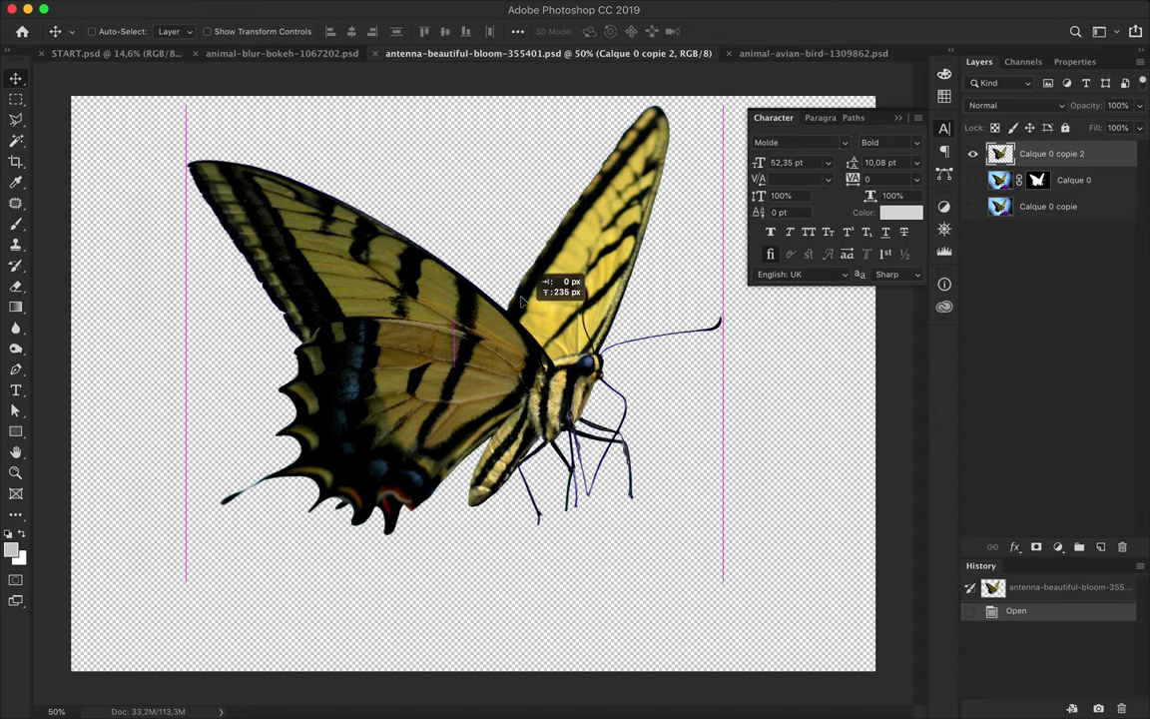
Step: Drag the swallowtail butterfly into START.psd and shrink it to about 27%
mouse_move(529, 378)
mouse_down()
mouse_move(439, 350)
mouse_move(459, 395)
mouse_up()
key(ctrl+t)
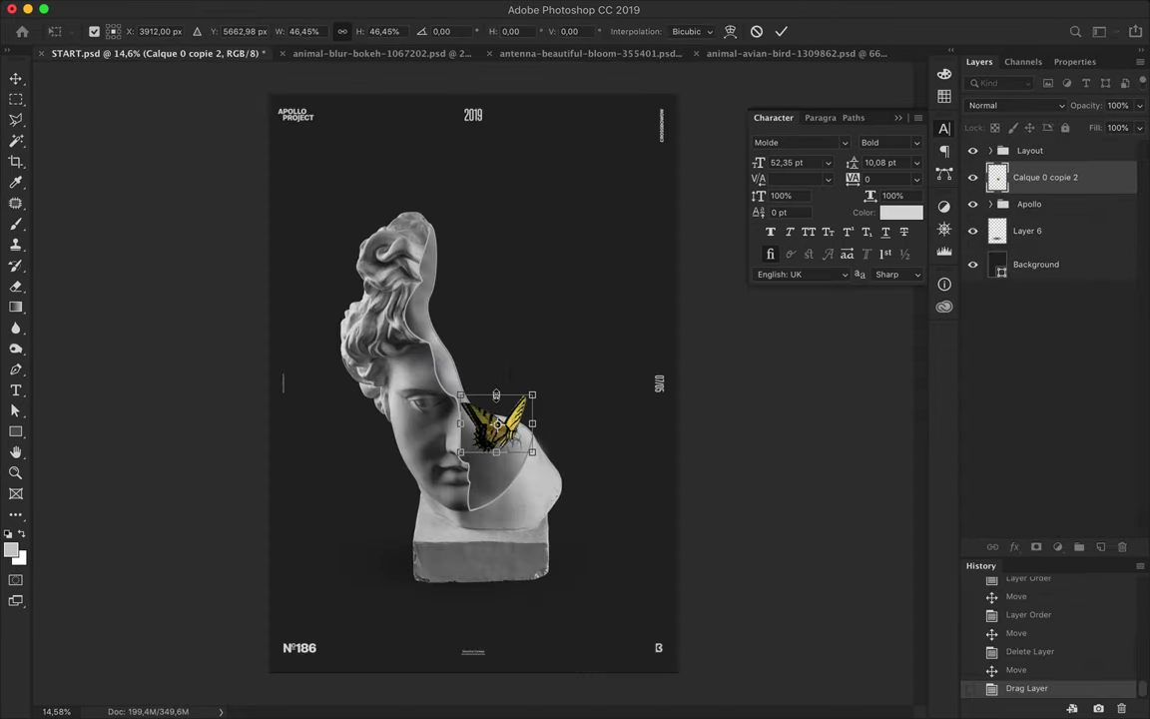
scroll(497, 424, up, 3)
drag(505, 449, 539, 461)
scroll(621, 377, up, 3)
drag(623, 379, 588, 451)
scroll(436, 389, down, 3)
scroll(401, 333, down, 2)
drag(457, 391, 510, 397)
Step: Move the butterfly down onto the statue's base and tilt it slightly
scroll(509, 397, up, 3)
scroll(662, 391, down, 2)
drag(662, 390, 662, 410)
scroll(666, 414, up, 3)
drag(504, 344, 549, 249)
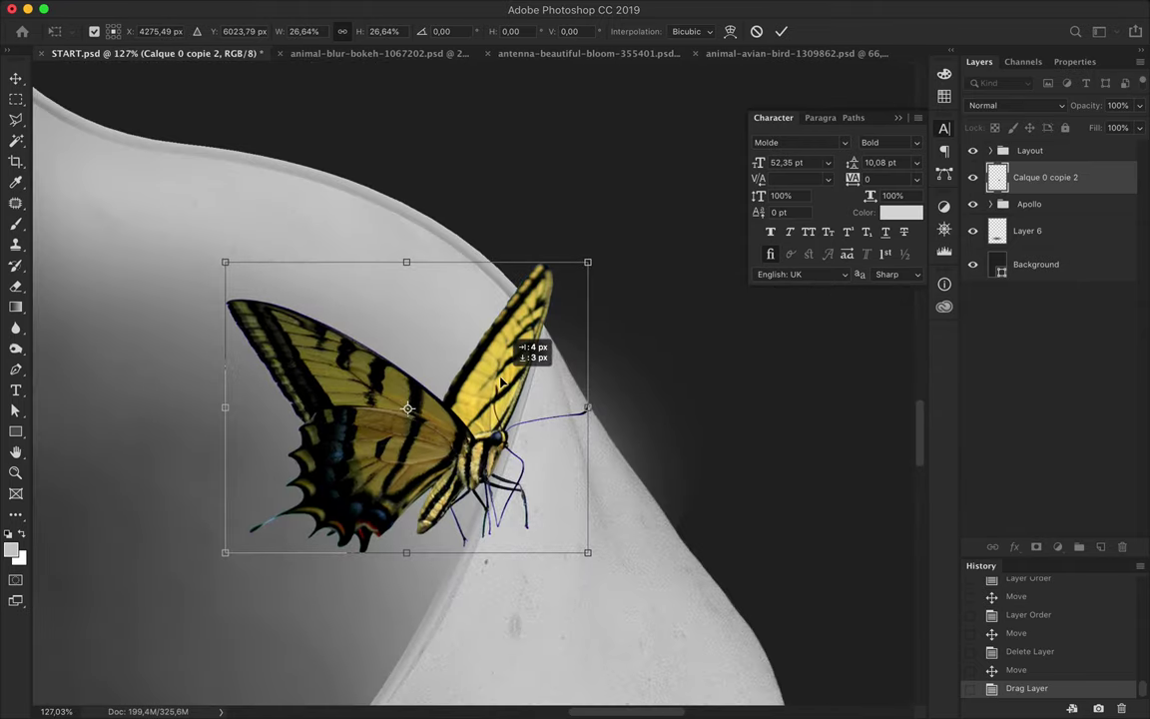
scroll(544, 283, down, 3)
scroll(544, 283, down, 2)
drag(469, 350, 484, 604)
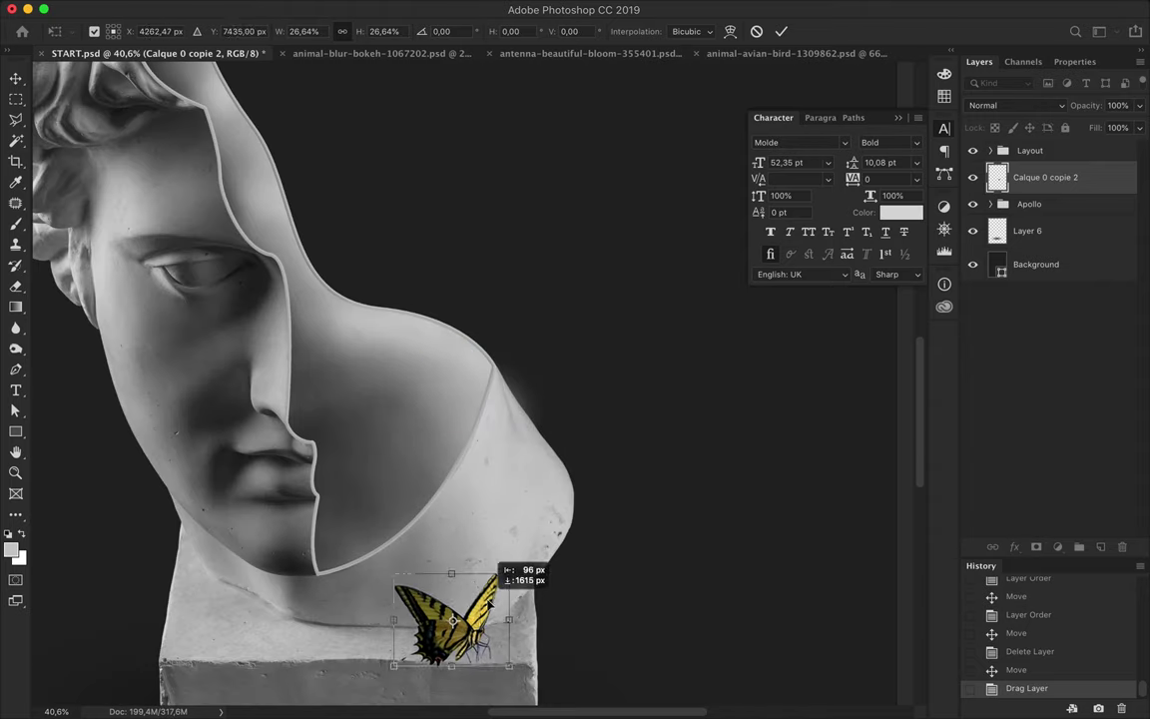
drag(435, 545, 429, 547)
key(Return)
Step: Shift the butterfly up and right, load its outline and add empty Layer 7
mouse_move(452, 596)
mouse_down()
mouse_move(468, 584)
mouse_move(453, 575)
mouse_move(470, 581)
mouse_up()
key(ctrl+t)
key(Return)
scroll(455, 582, down, 1)
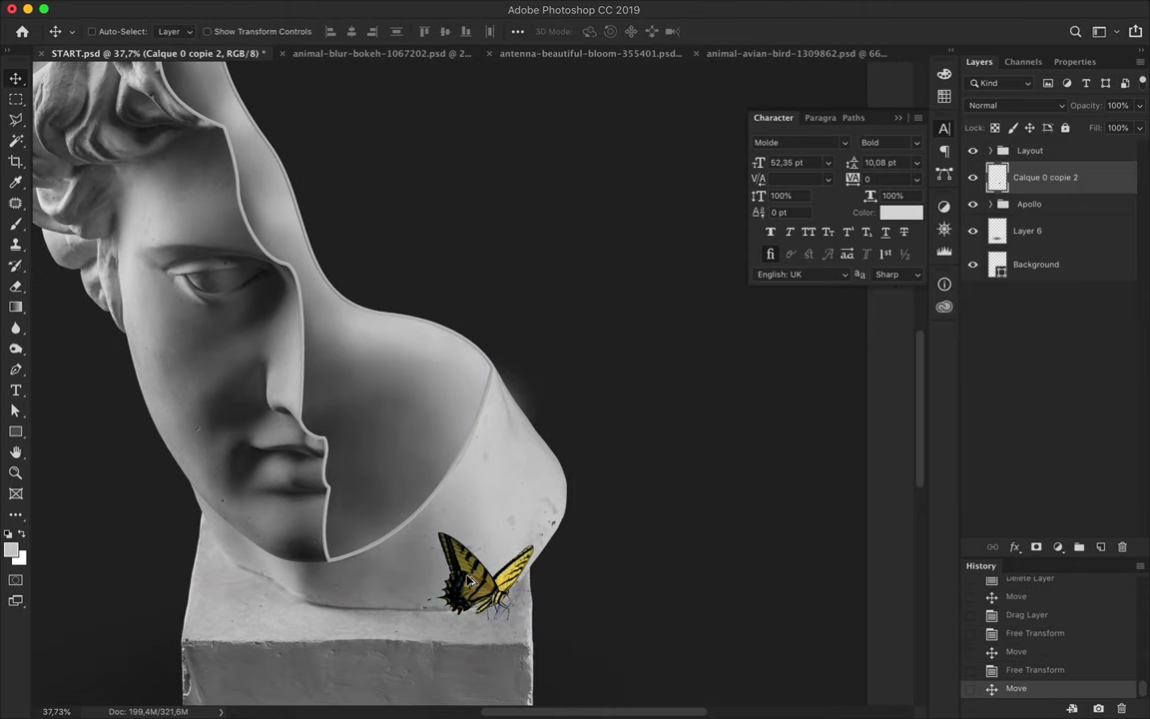
ctrl+click(998, 177)
click(1100, 547)
Step: Fill the butterfly-shaped selection with black on Layer 7
key(b)
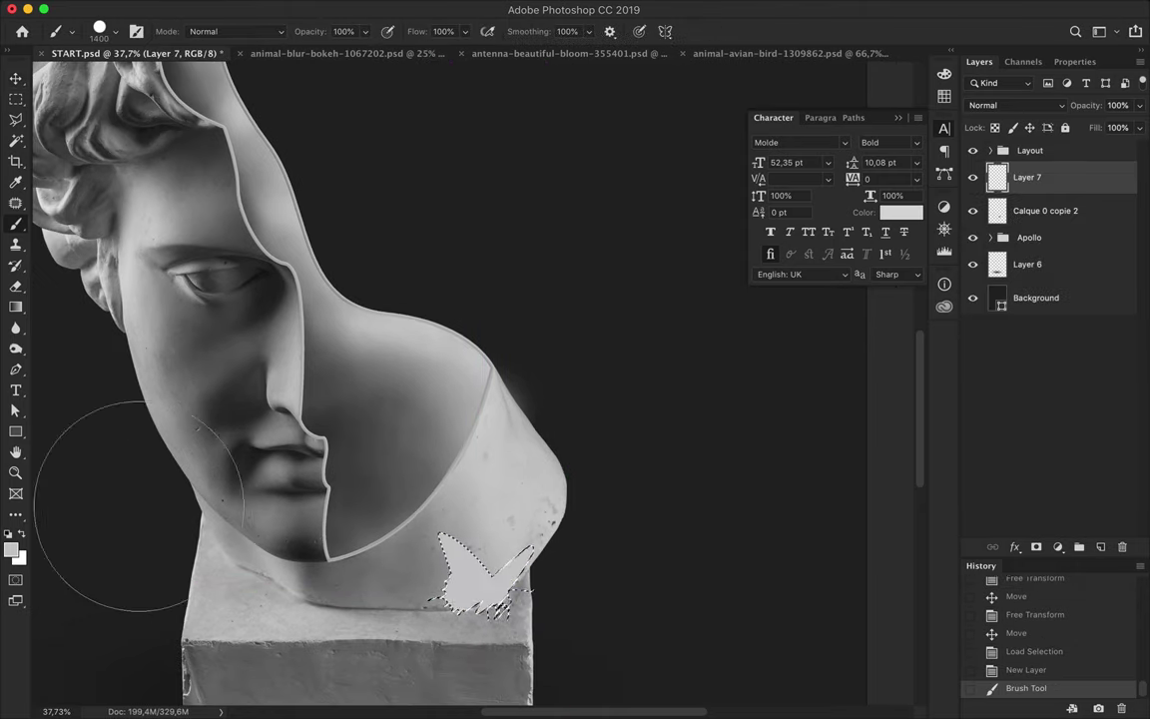
key(x)
click(484, 574)
key(m)
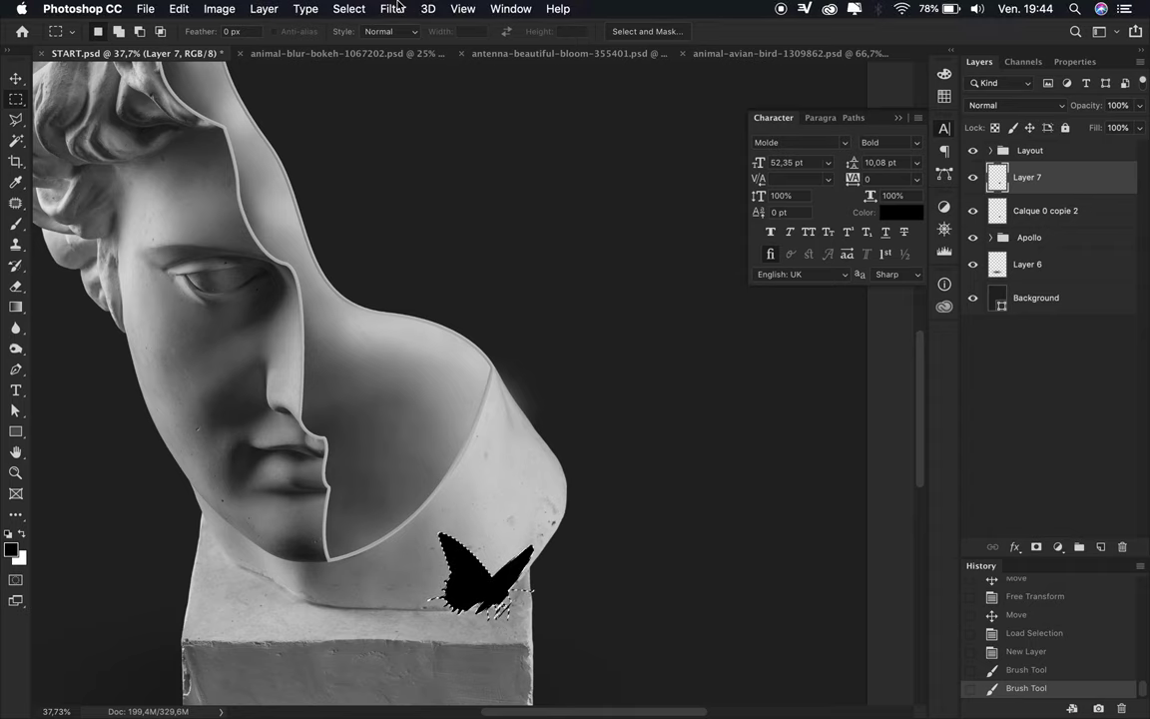
click(393, 9)
click(659, 252)
key(Escape)
Step: Contract the shadow selection by 4 pixels instead of feathering it, then deselect
click(349, 9)
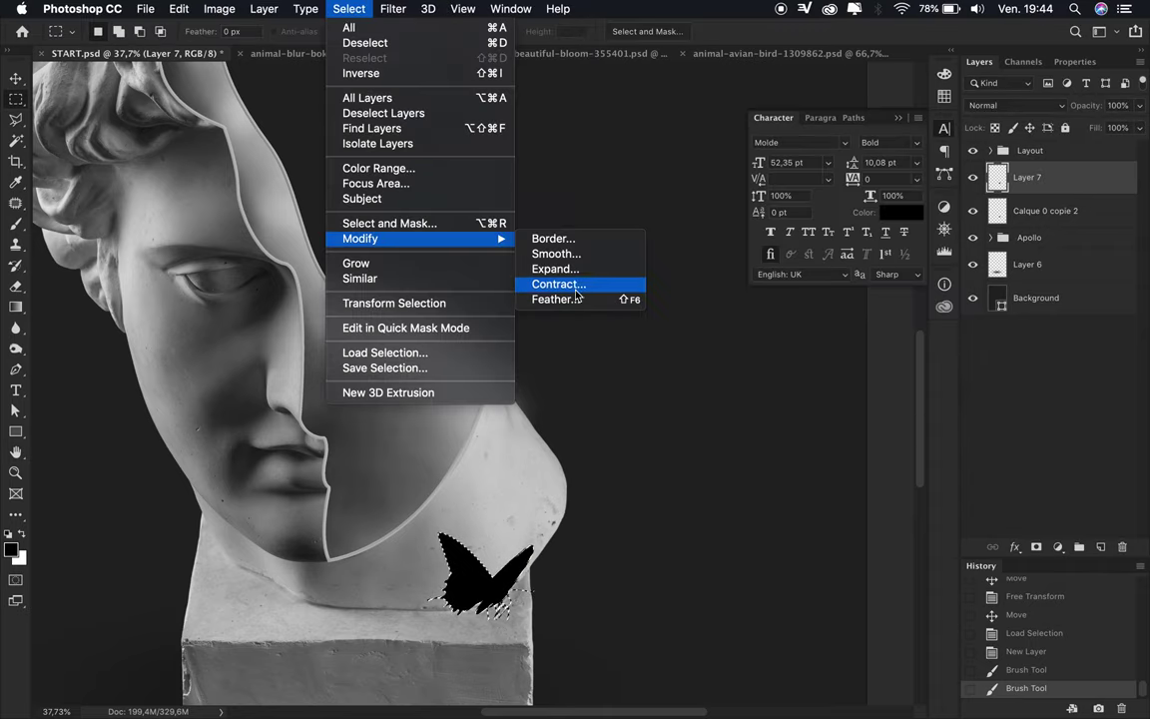
click(574, 300)
key(Return)
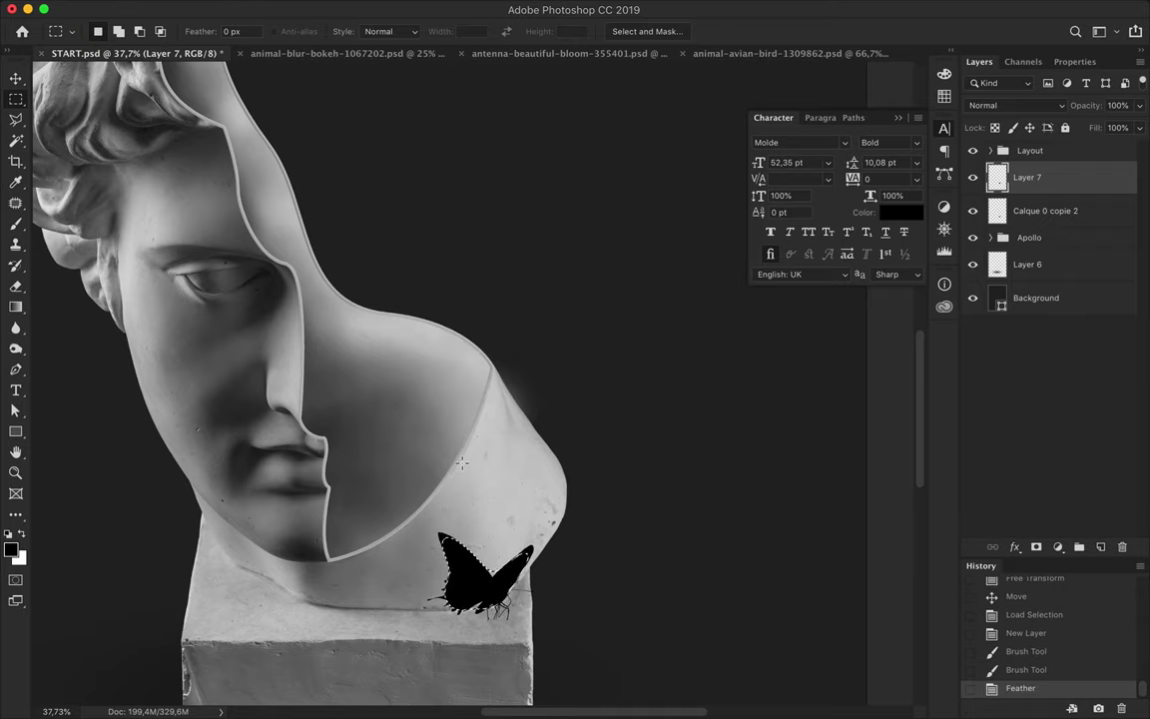
key(ctrl+z)
click(392, 9)
mouse_move(360, 238)
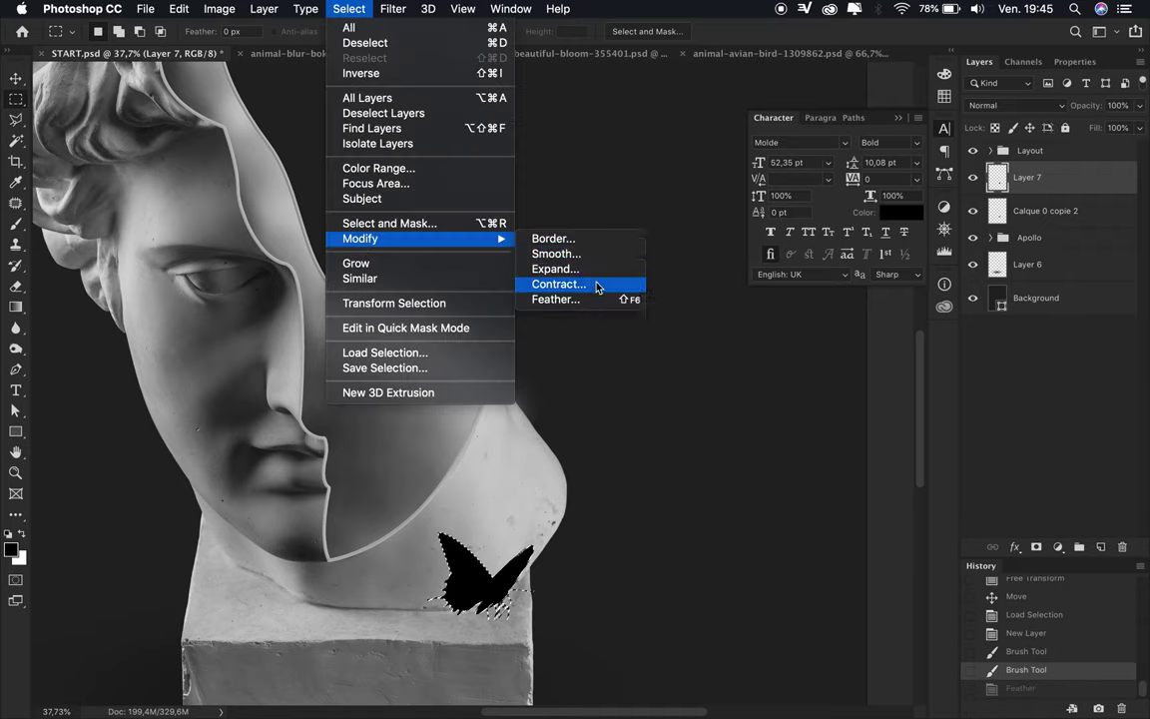
click(596, 285)
key(Return)
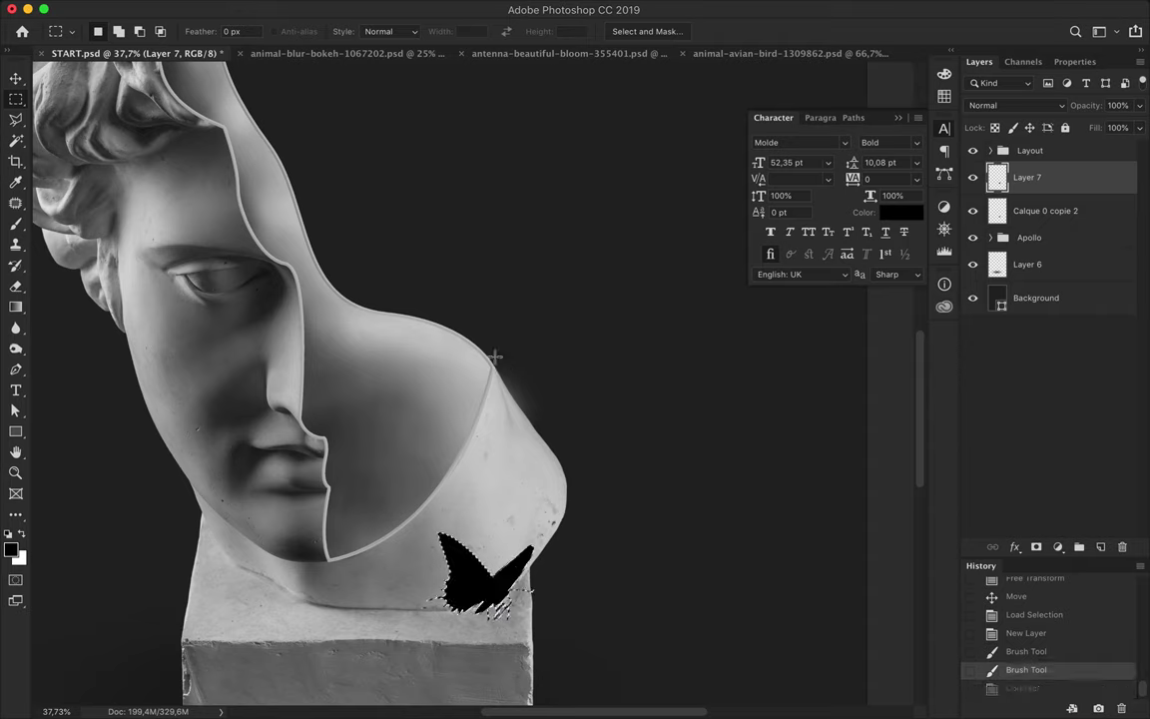
key(ctrl+d)
Step: Flip and flatten the silhouette below the butterfly and apply a Gaussian blur
key(ctrl+t)
drag(481, 529, 480, 636)
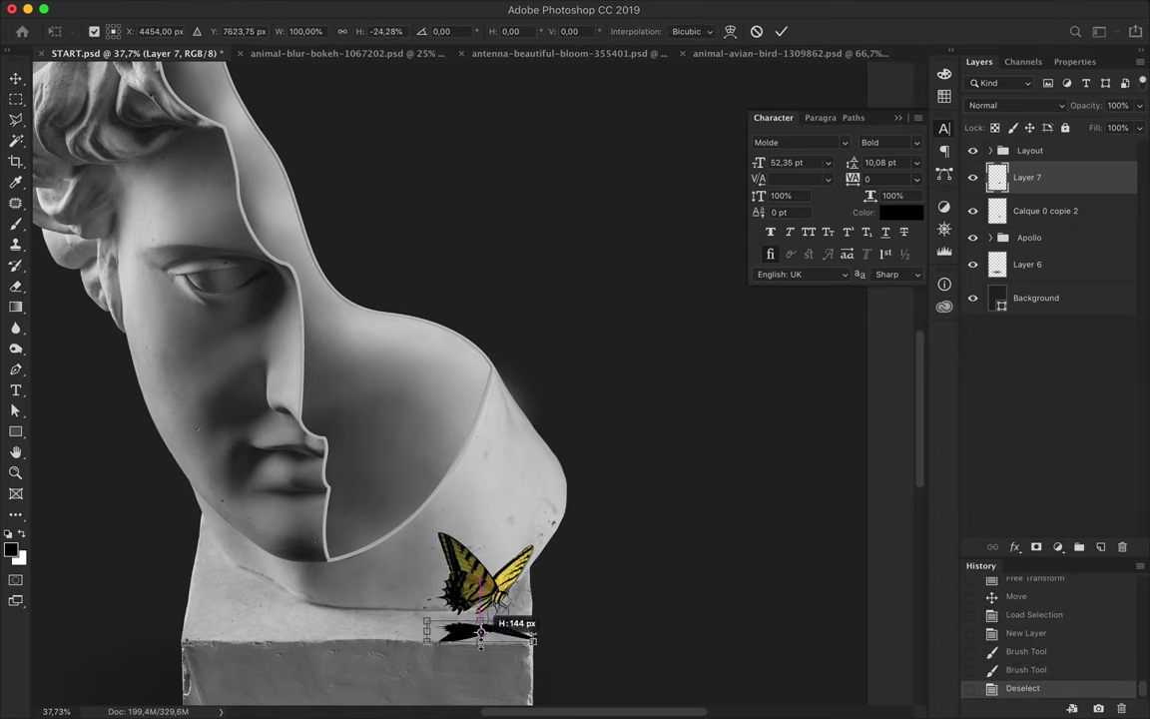
key(Return)
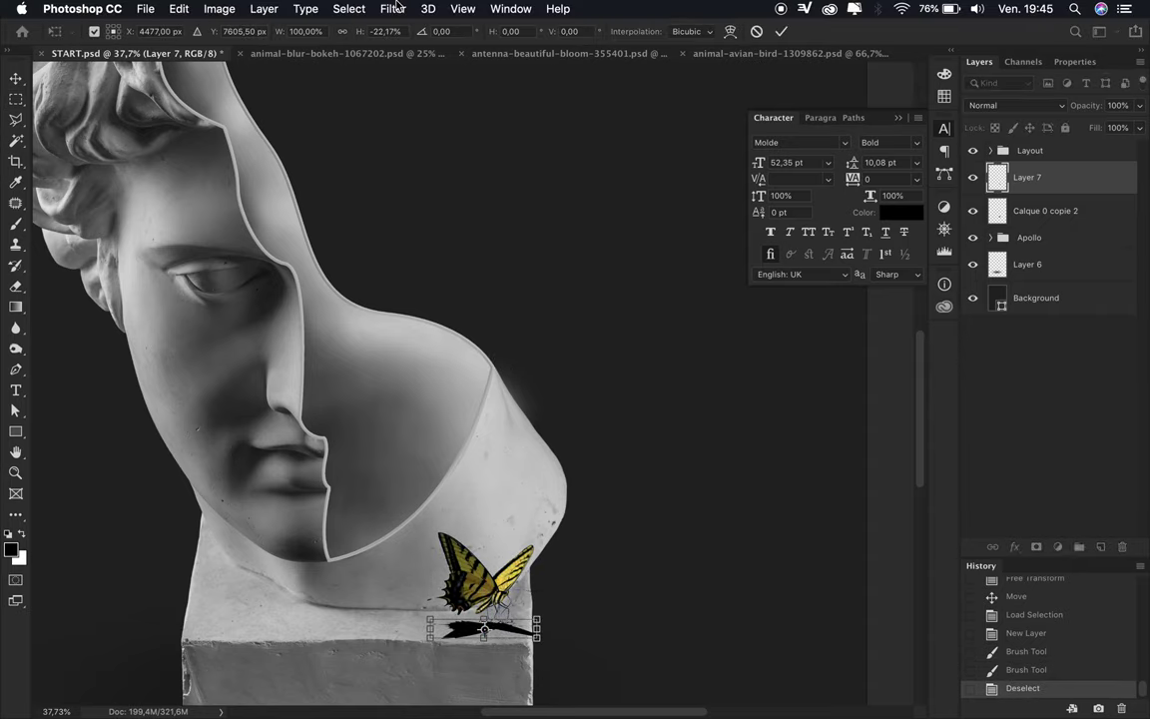
click(395, 5)
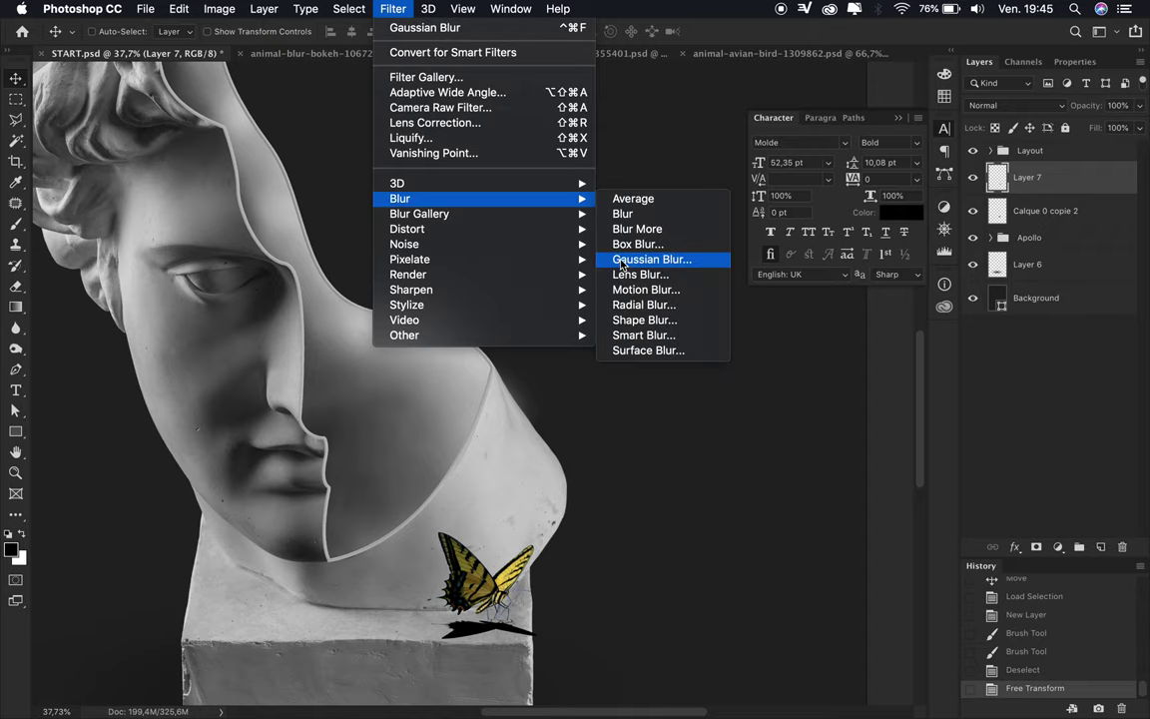
click(623, 258)
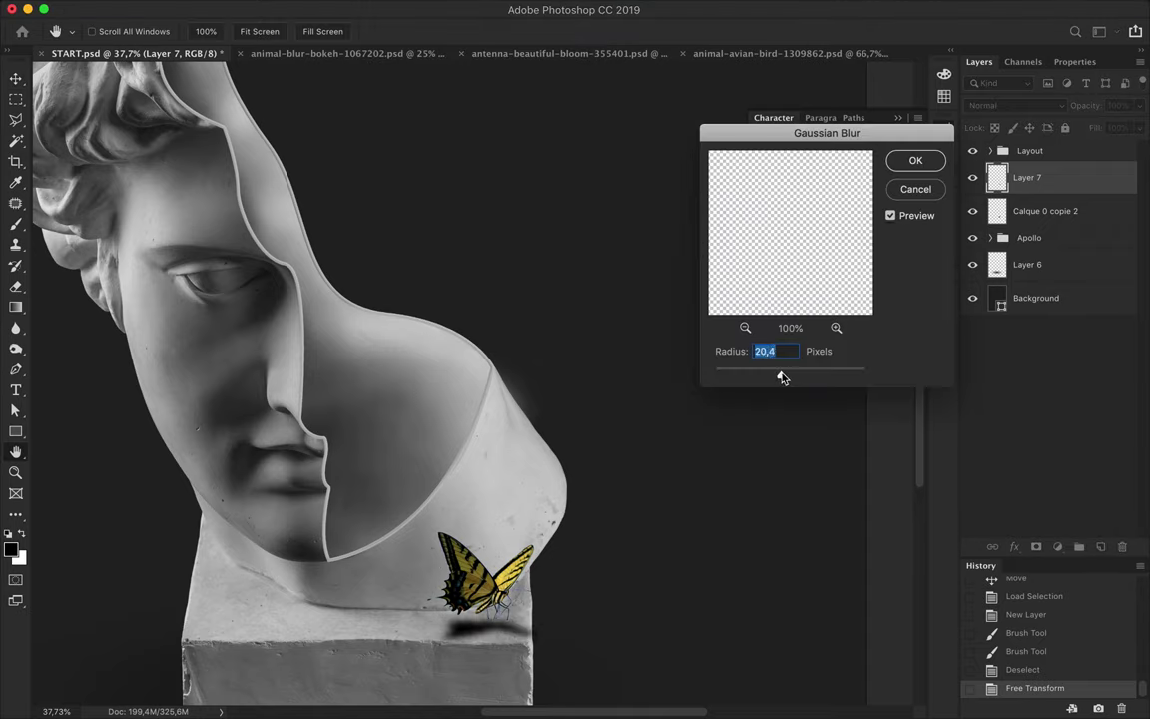
key(Return)
Step: Rotate the shadow along the base, set it to Overlay and lower fill to 78%
key(ctrl+t)
drag(539, 616, 444, 636)
key(Return)
click(1017, 105)
click(1029, 274)
drag(1139, 147, 1106, 151)
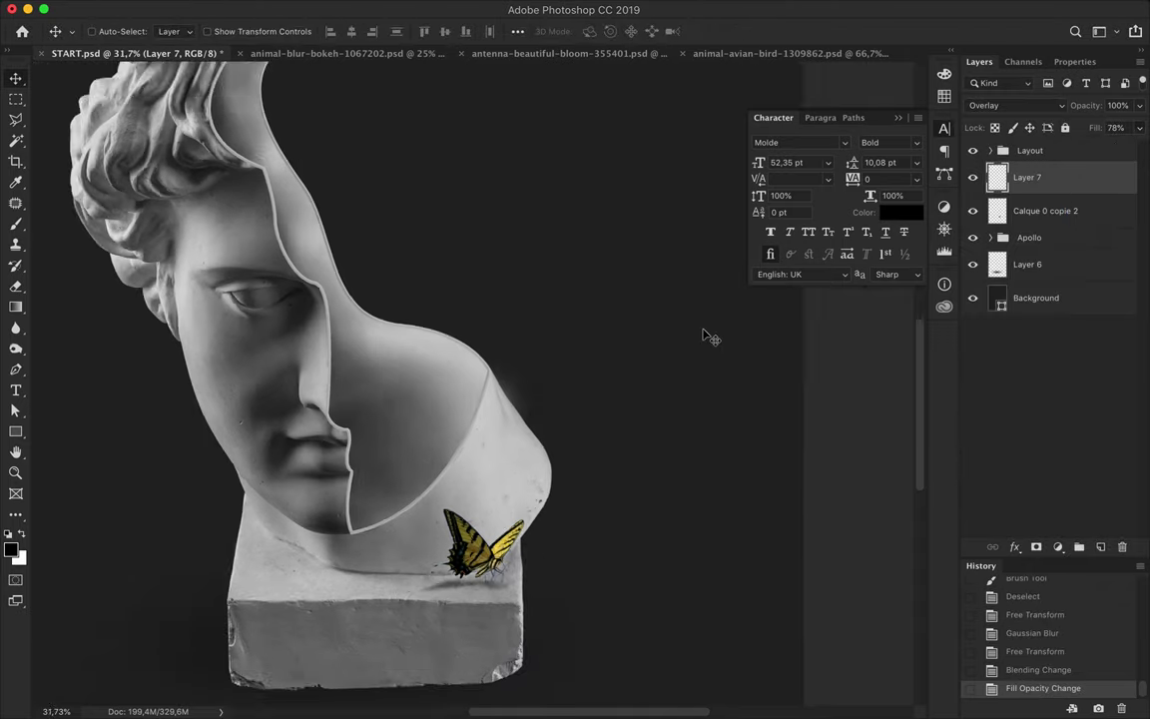
scroll(705, 333, down, 5)
Step: Bring the hummingbird into the poster and add a Hue/Saturation adjustment that shifts its hue
click(259, 53)
drag(198, 53, 488, 244)
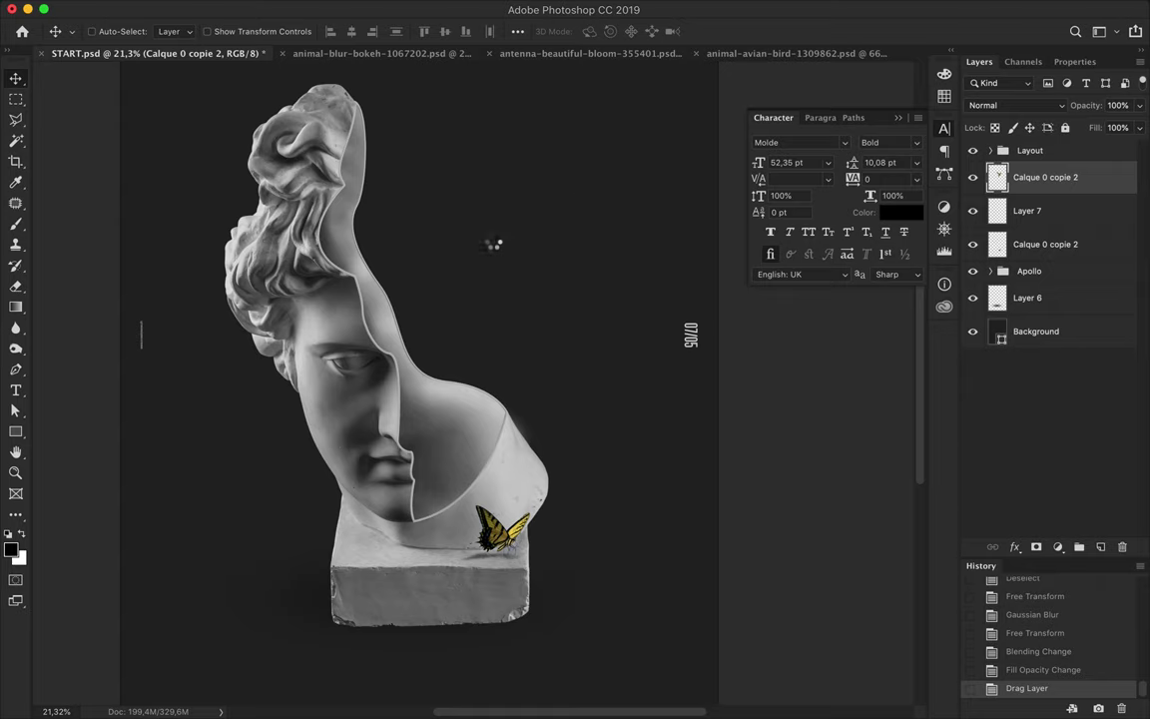
click(1059, 548)
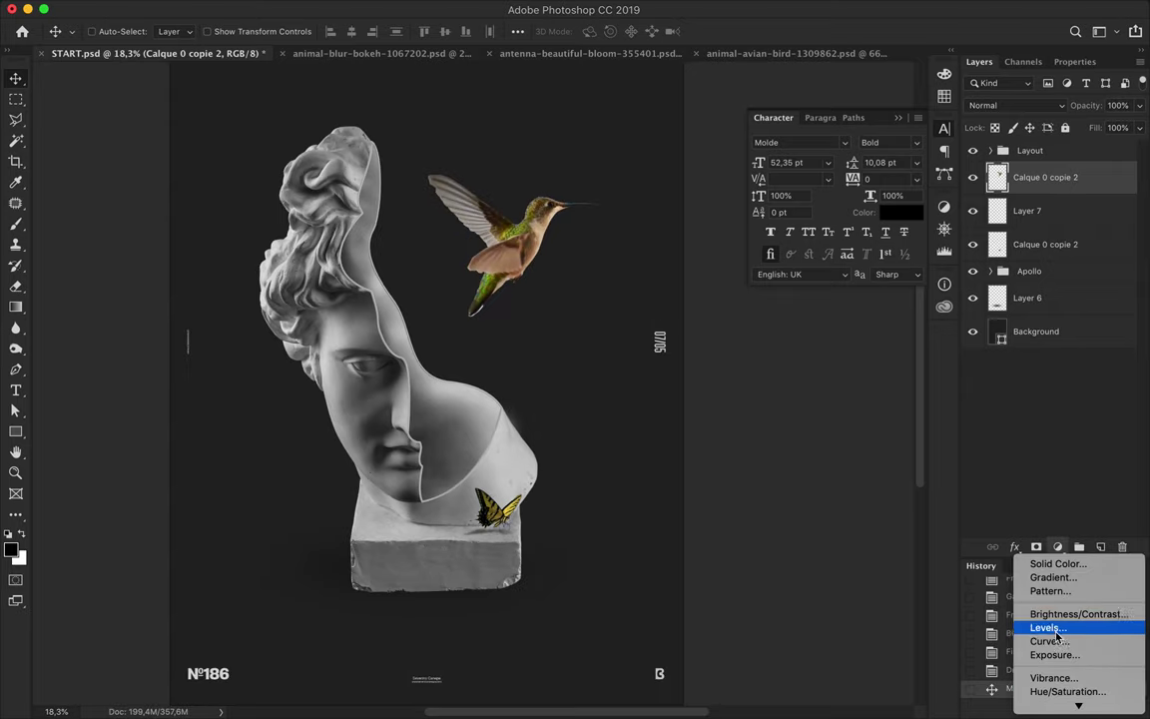
click(1067, 691)
mouse_move(1048, 168)
mouse_down()
mouse_move(1032, 172)
mouse_move(1061, 172)
mouse_up()
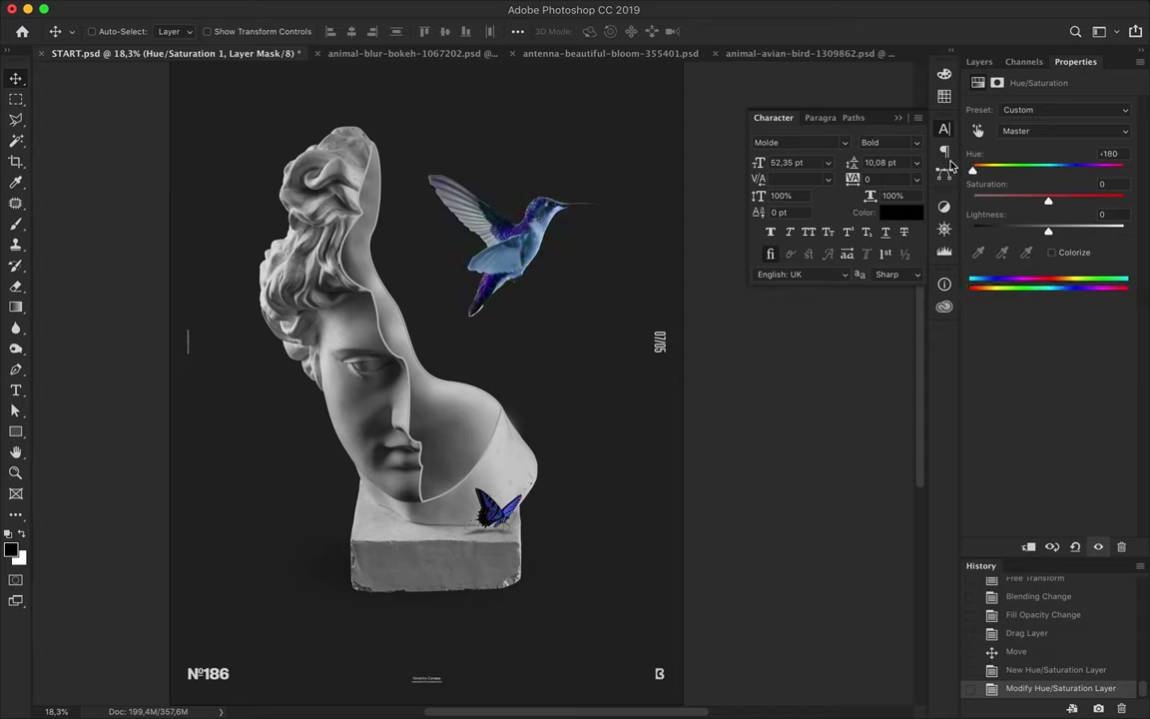
drag(1060, 172, 1062, 171)
Step: Clip the Hue/Saturation adjustment to the hummingbird and move the bird to the upper right
click(976, 62)
alt+click(1029, 196)
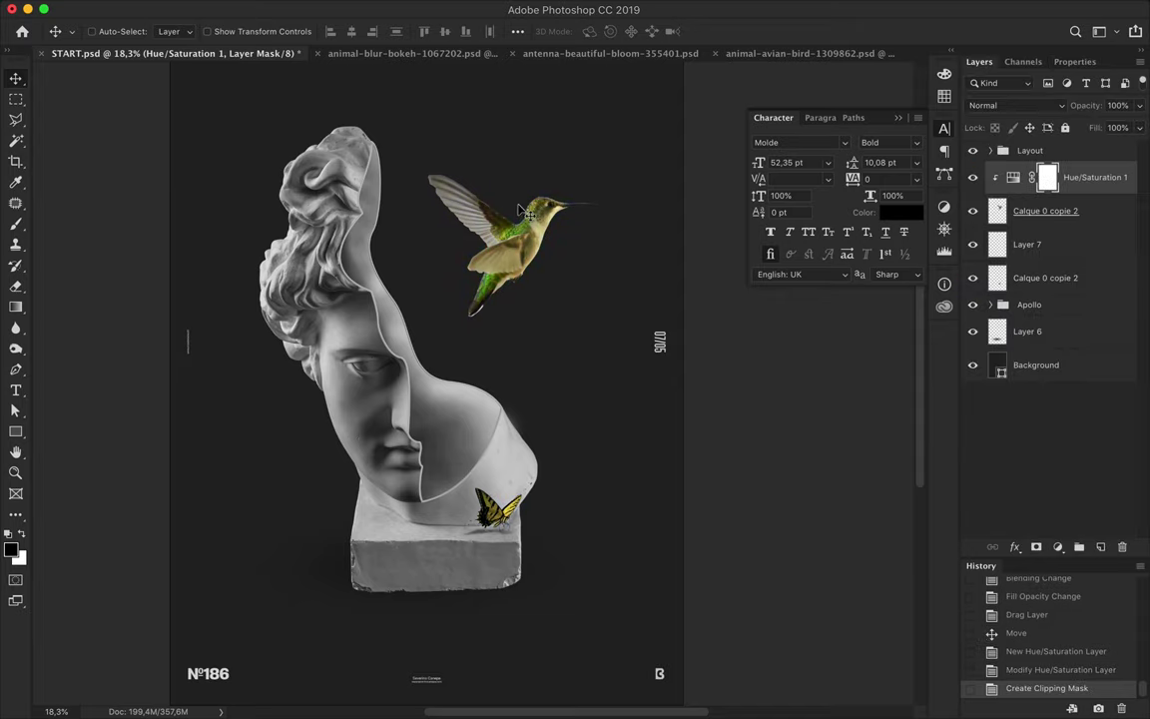
scroll(505, 235, up, 2)
scroll(506, 244, up, 3)
scroll(505, 247, up, 2)
scroll(505, 249, up, 2)
scroll(509, 251, down, 3)
scroll(510, 252, down, 3)
scroll(519, 219, down, 2)
mouse_move(494, 306)
mouse_down()
mouse_move(529, 172)
mouse_move(566, 147)
mouse_up()
Step: Duplicate the hummingbird layer
scroll(587, 126, down, 1)
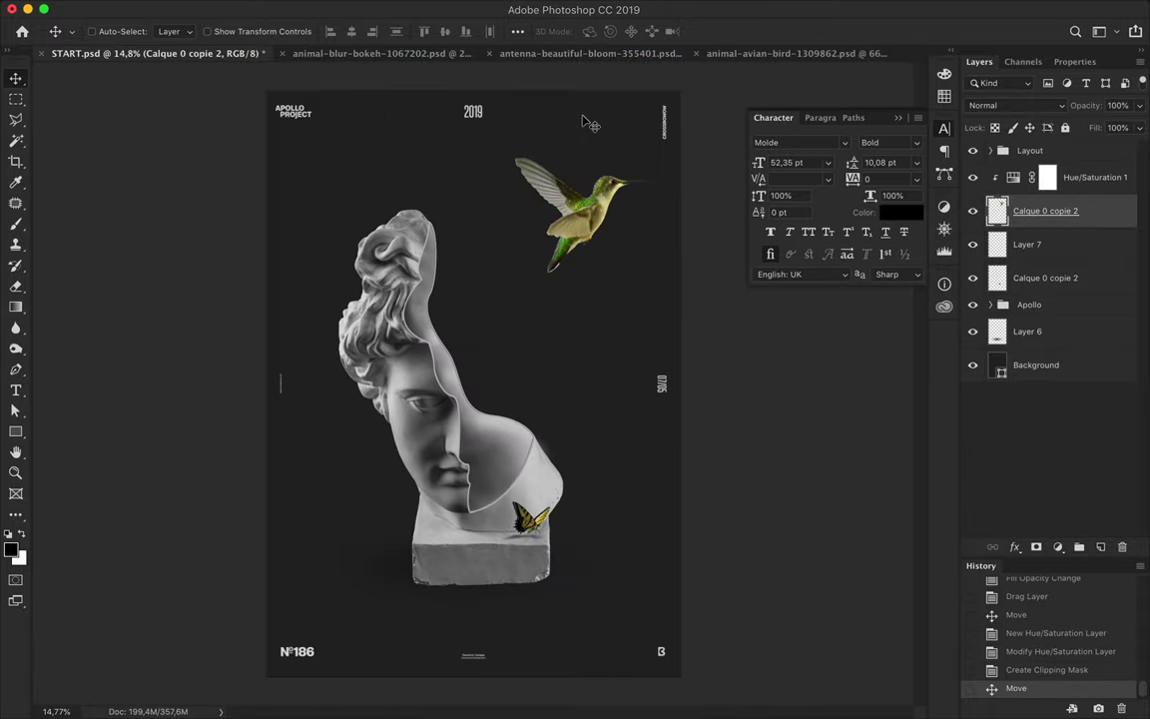
scroll(587, 122, up, 1)
mouse_move(1090, 217)
mouse_down()
mouse_move(1049, 208)
mouse_move(1052, 171)
mouse_up()
Step: Merge the hummingbird with its Hue/Saturation adjustment and open Shake Reduction on it
key(ctrl+e)
scroll(616, 147, up, 3)
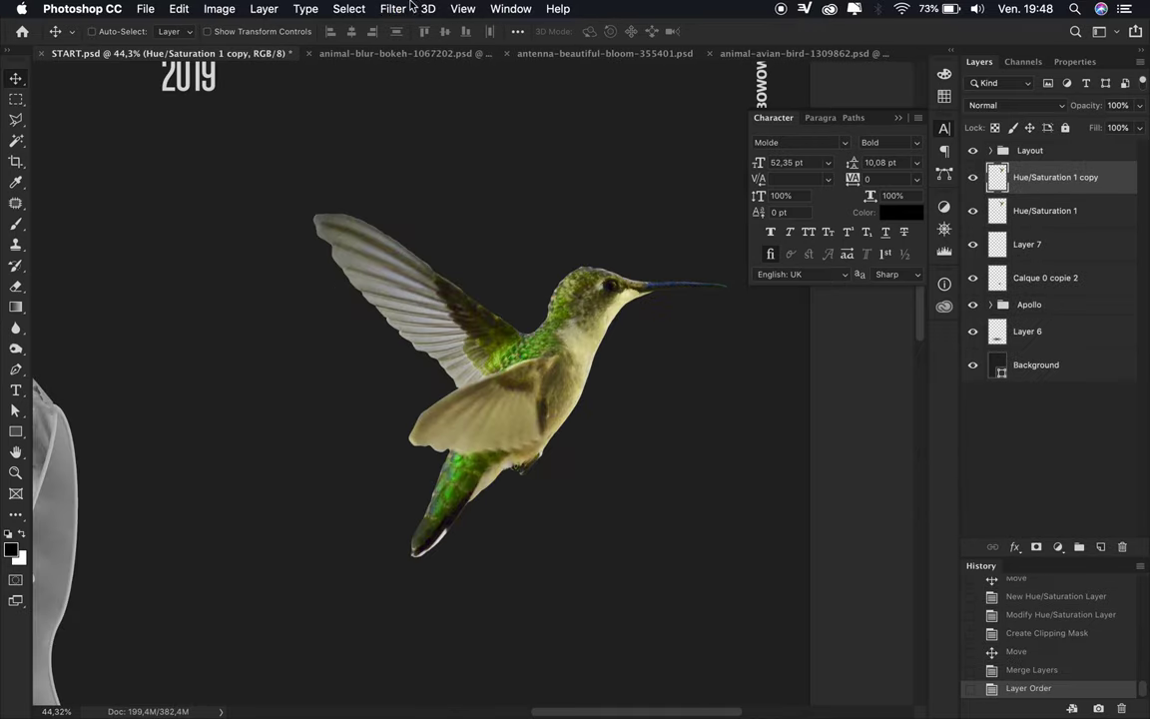
click(349, 9)
click(630, 290)
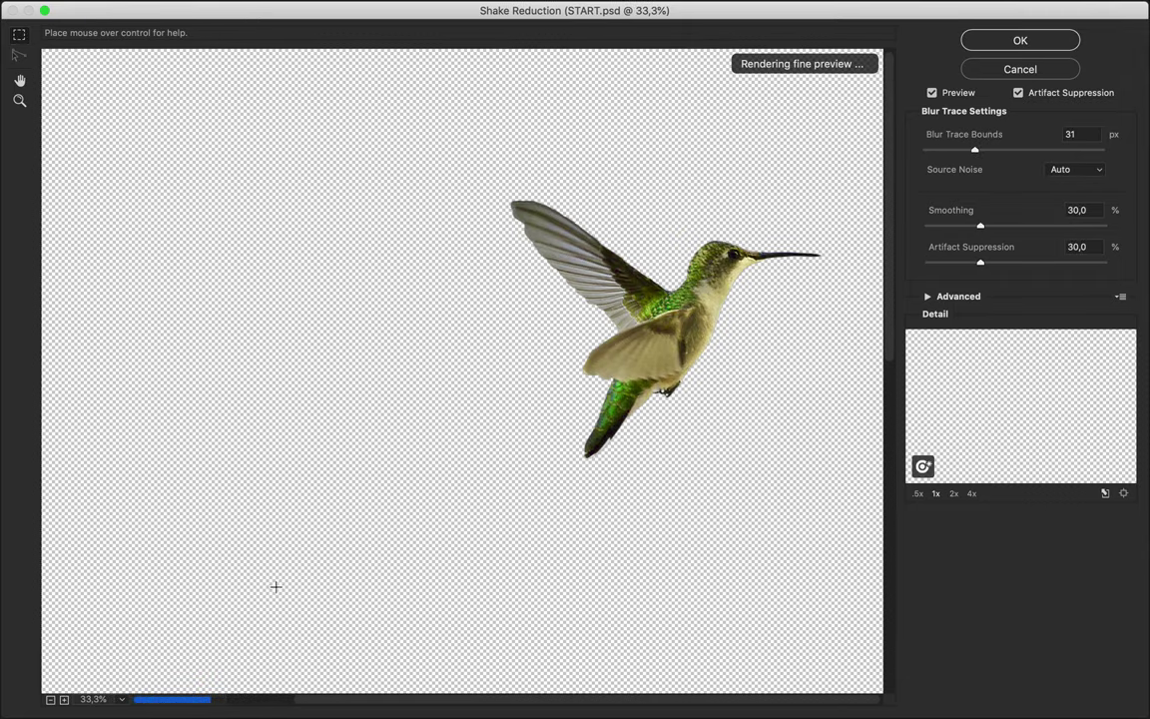
key(super+plus)
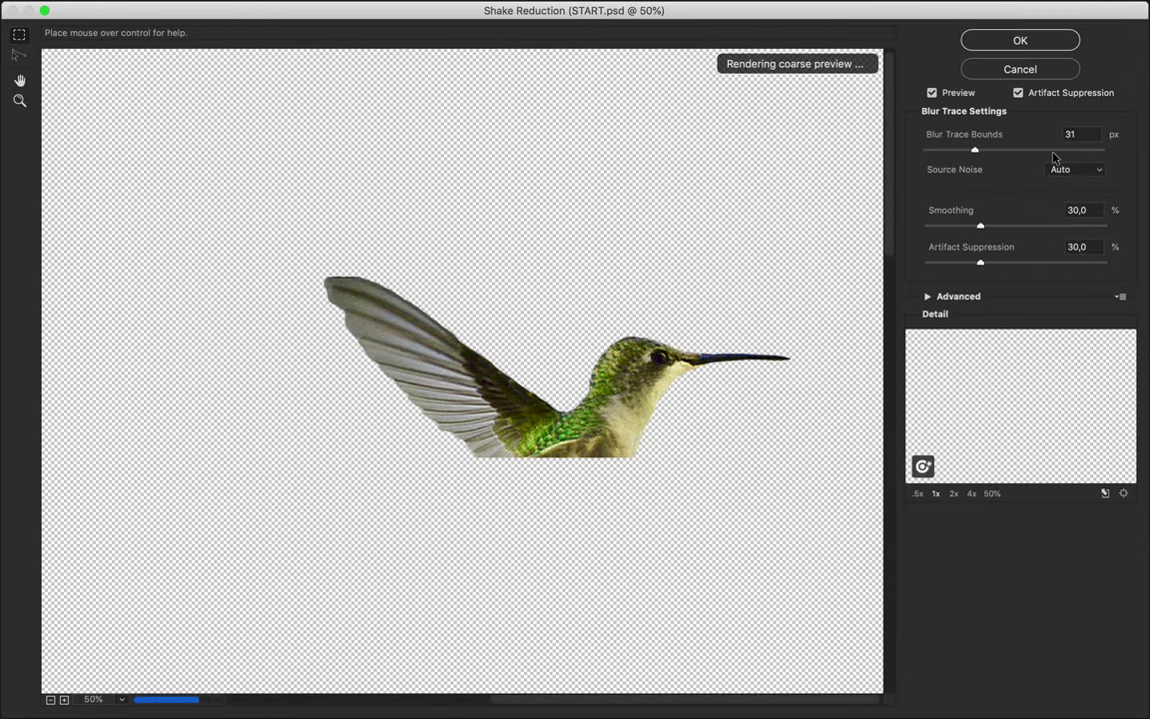
drag(980, 262, 1023, 262)
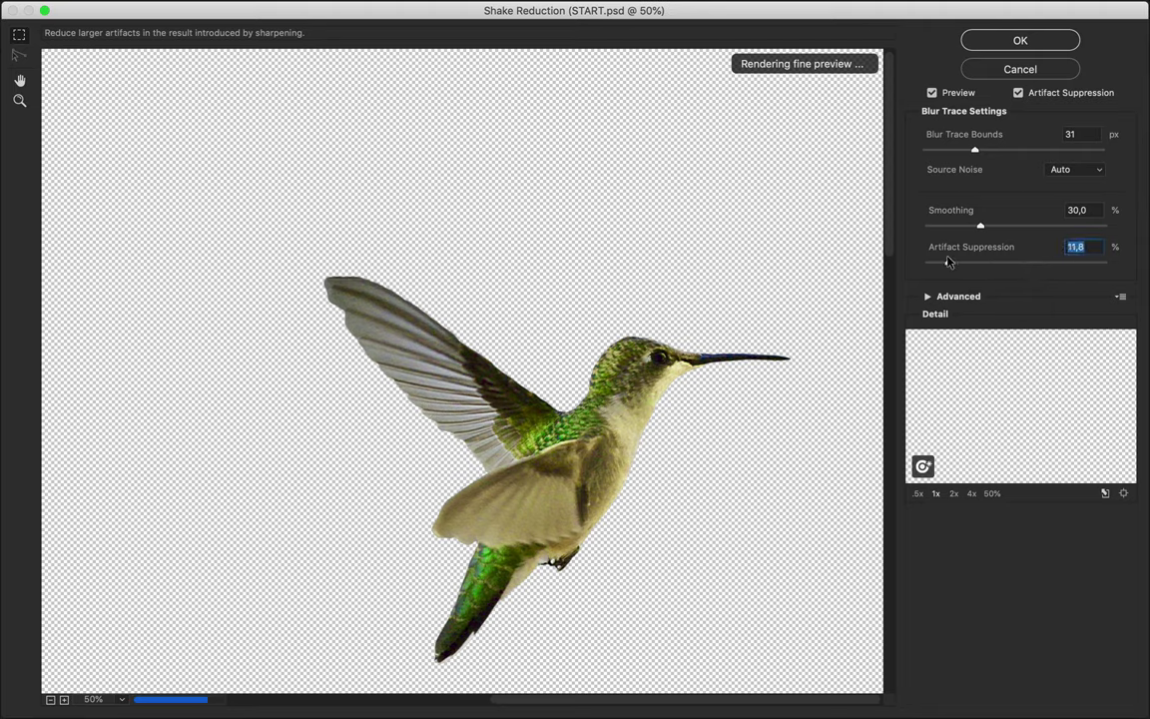
Step: Try Shake Reduction blur estimation regions on the bird, then cancel without applying
click(928, 297)
drag(541, 548, 789, 290)
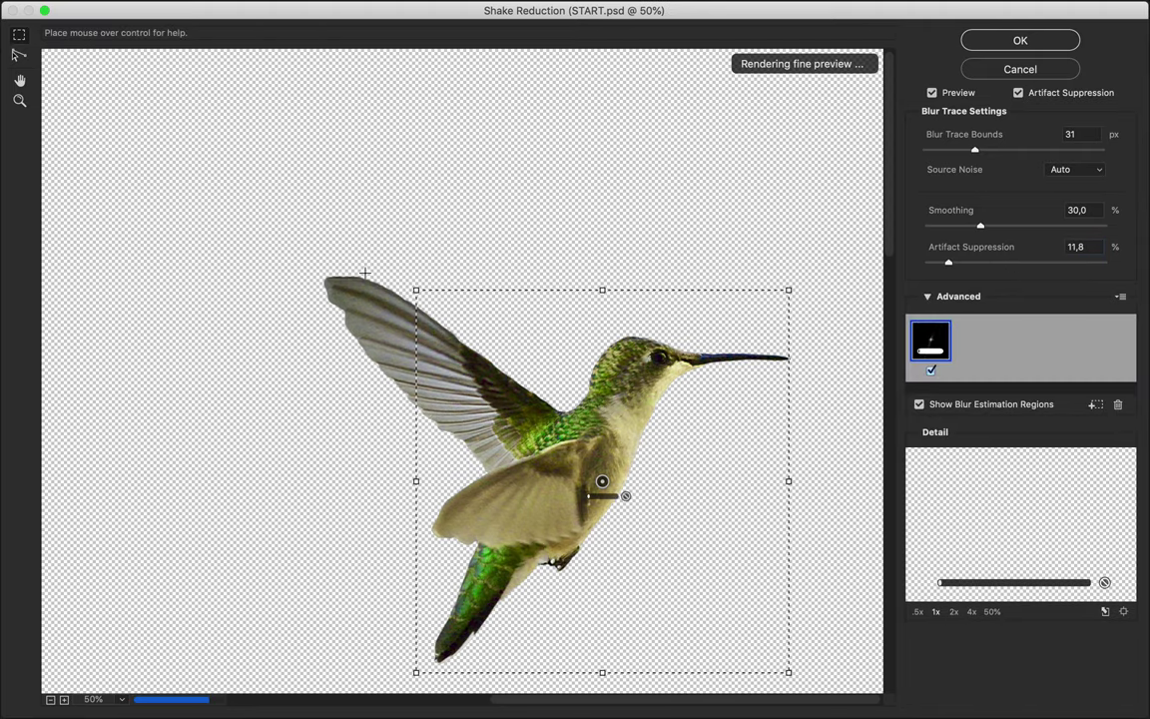
drag(323, 266, 410, 288)
drag(565, 363, 590, 390)
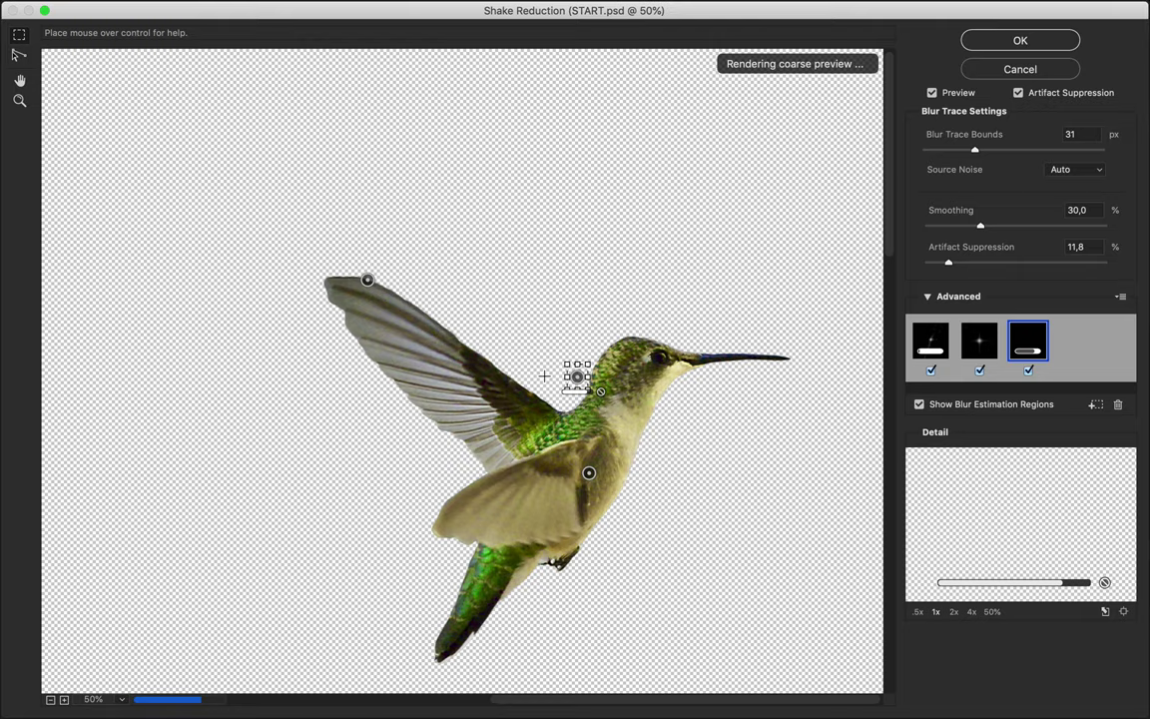
key(Delete)
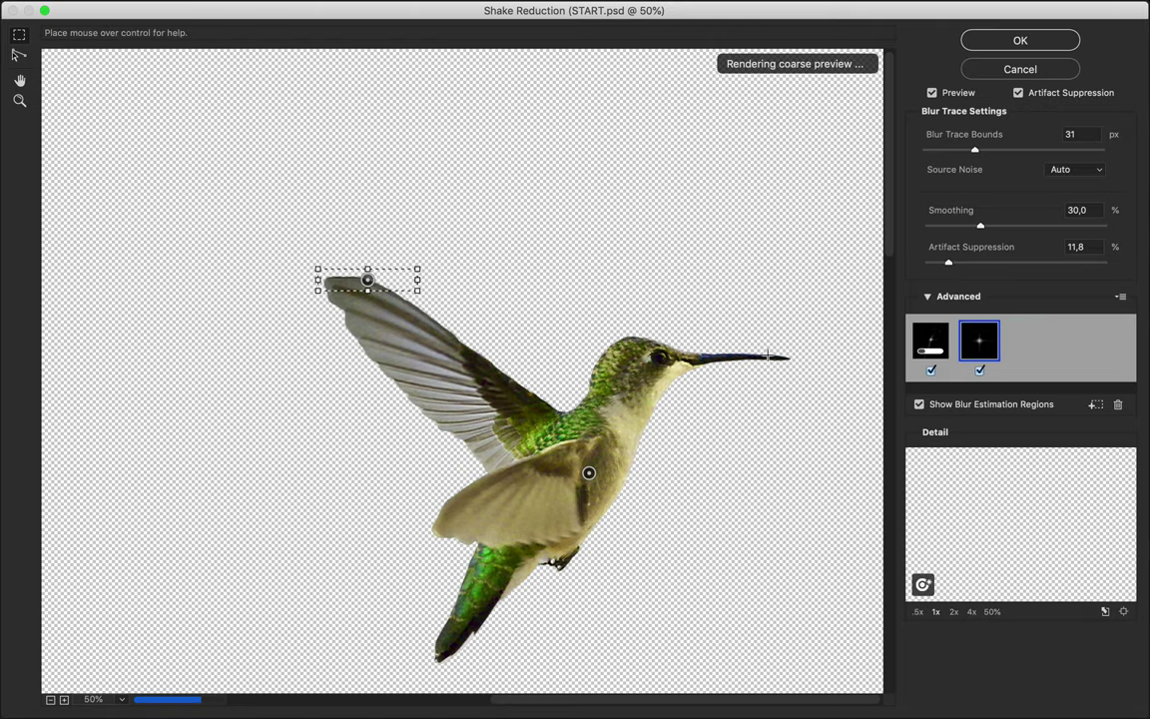
key(Delete)
key(Delete)
click(1019, 69)
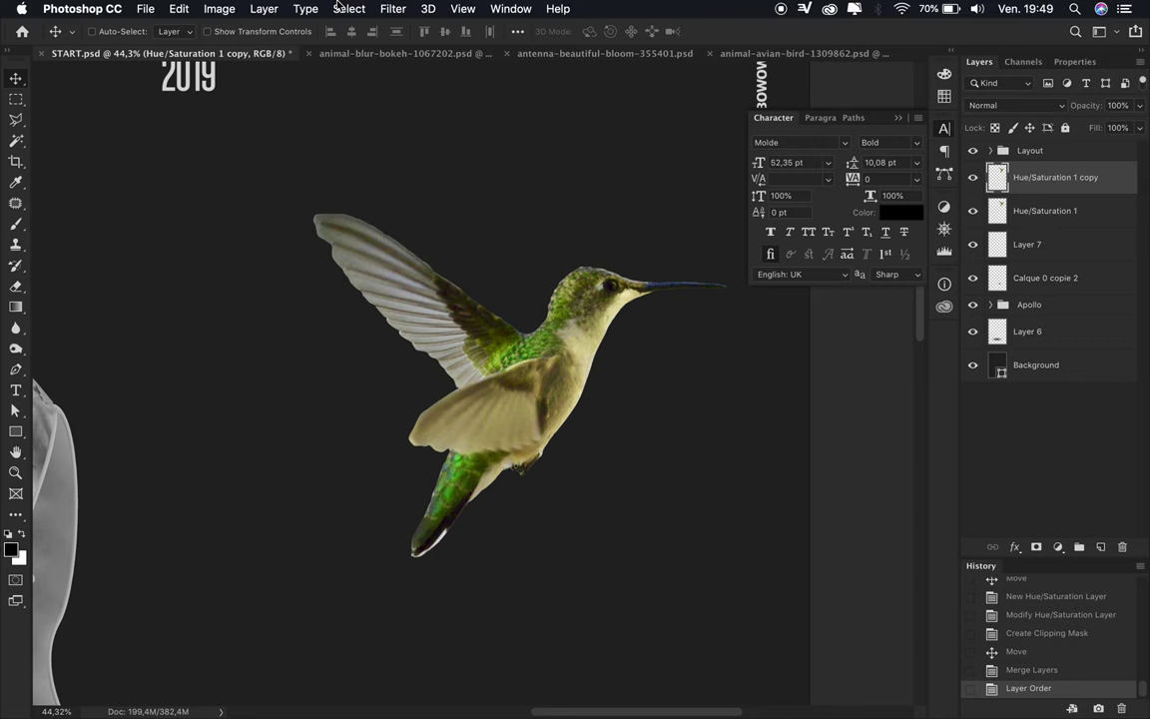
Step: Apply Sharpen and then Sharpen More to the hummingbird
click(393, 9)
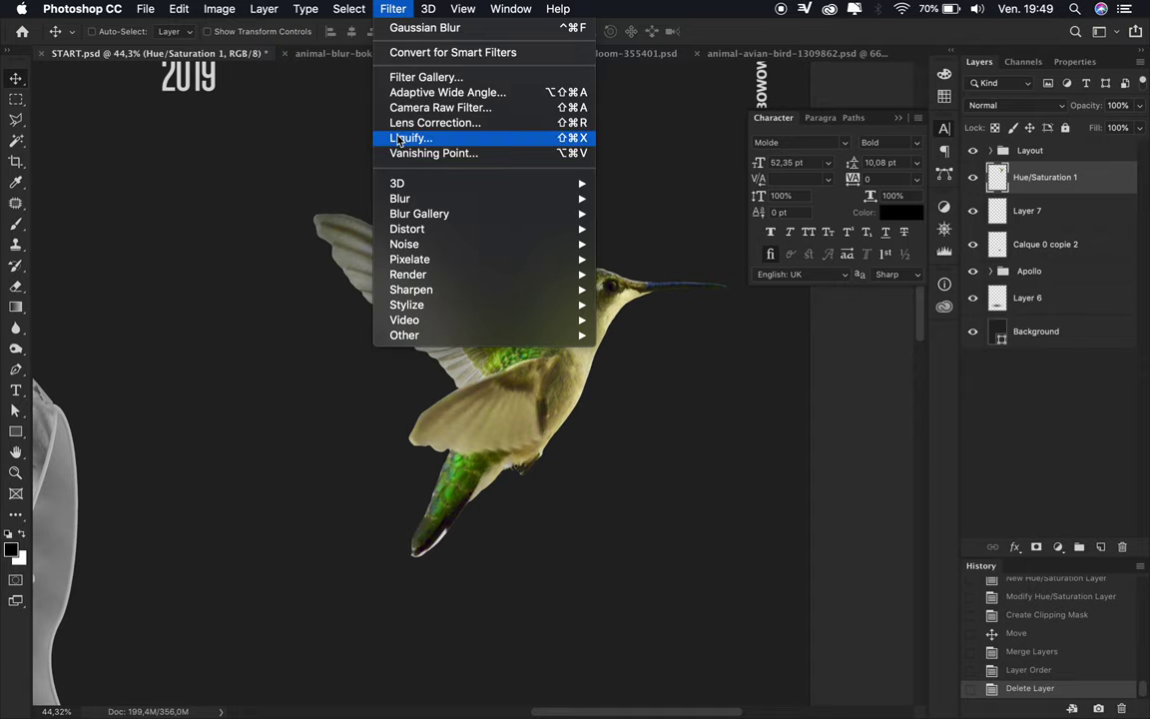
click(669, 306)
click(349, 9)
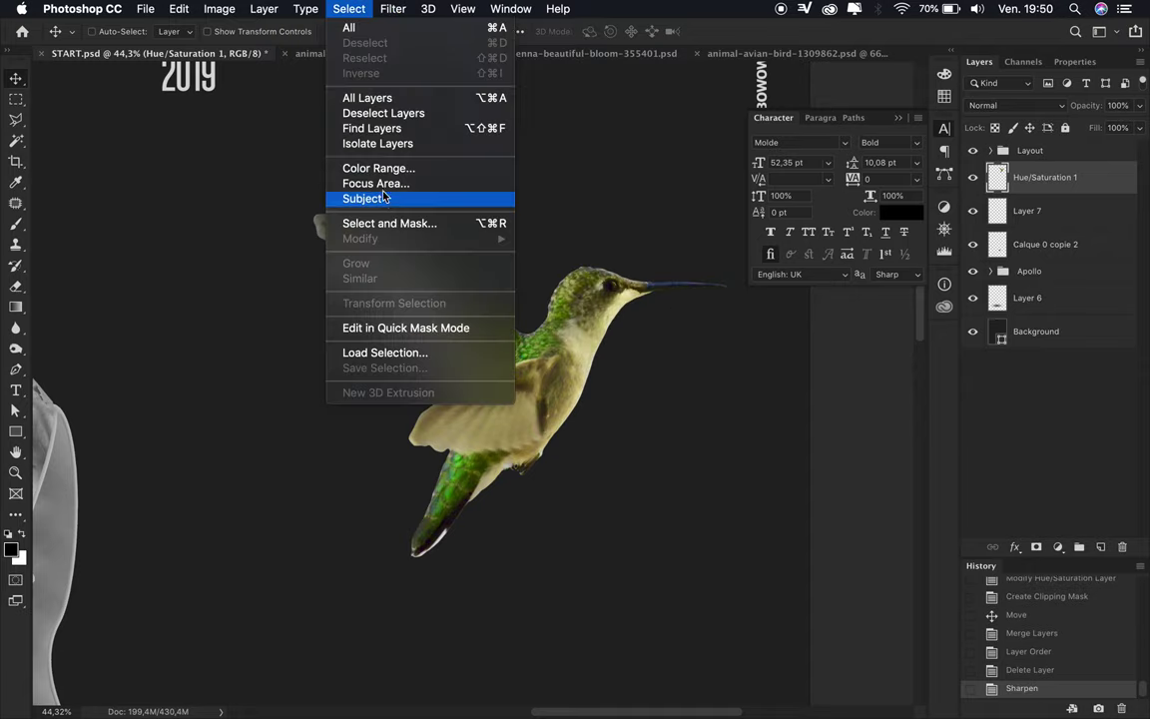
click(678, 343)
scroll(597, 316, down, 2)
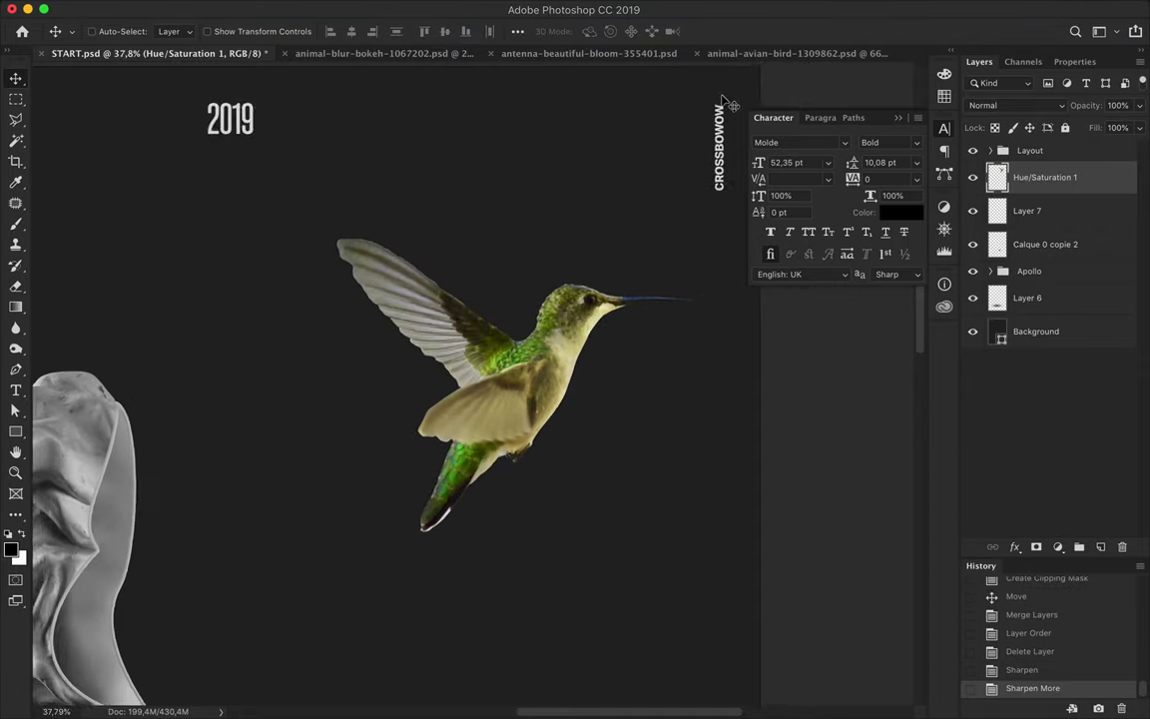
scroll(539, 360, down, 2)
scroll(436, 433, down, 2)
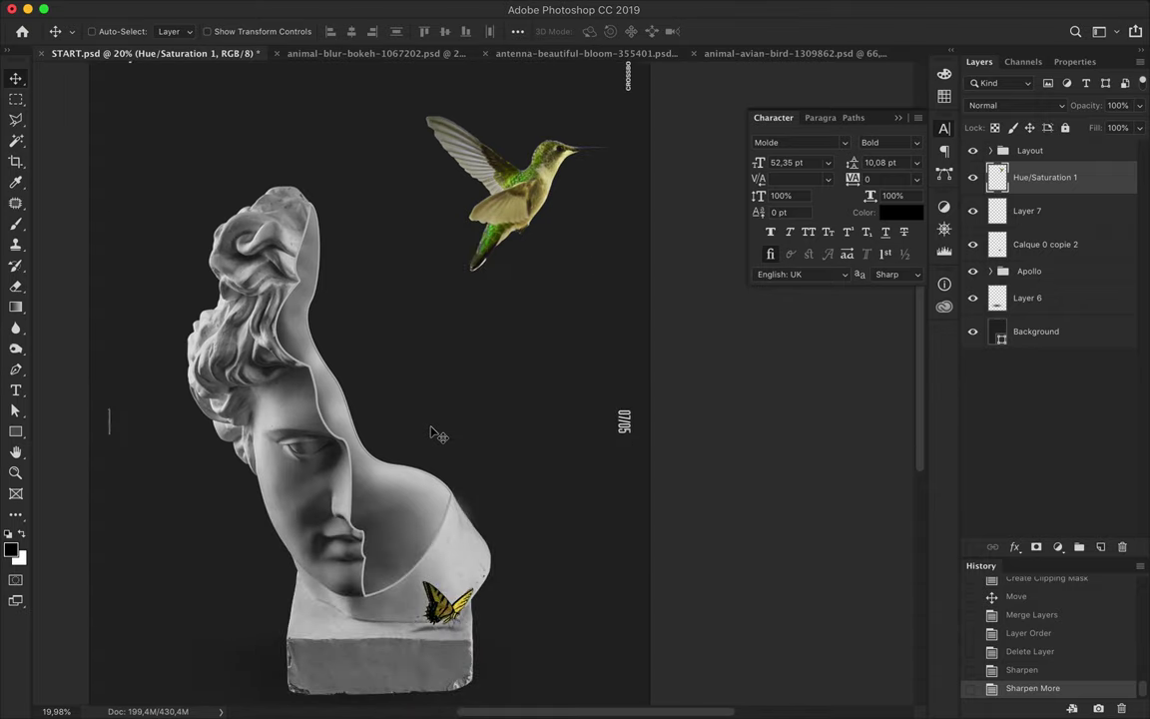
scroll(430, 431, up, 2)
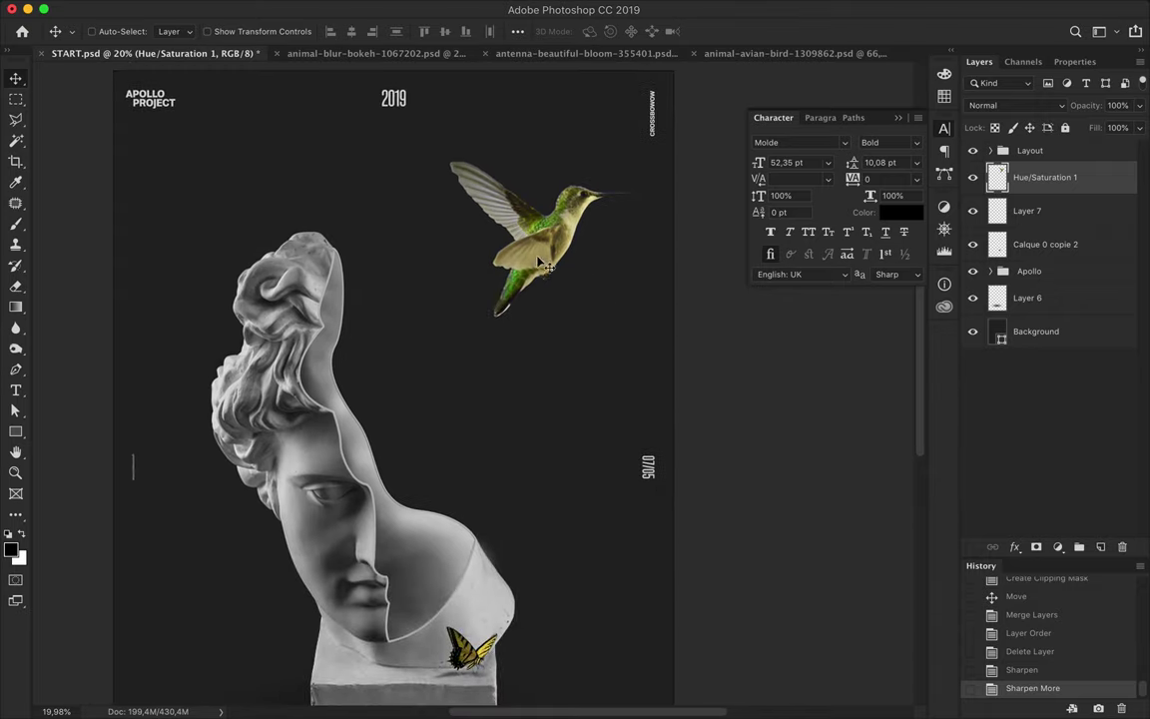
scroll(544, 257, down, 2)
scroll(544, 258, up, 1)
Step: Start Selective Color and adjust the Yellows' cyan and magenta, keeping black at 0
click(221, 8)
click(399, 301)
click(942, 120)
click(889, 135)
drag(813, 172, 866, 168)
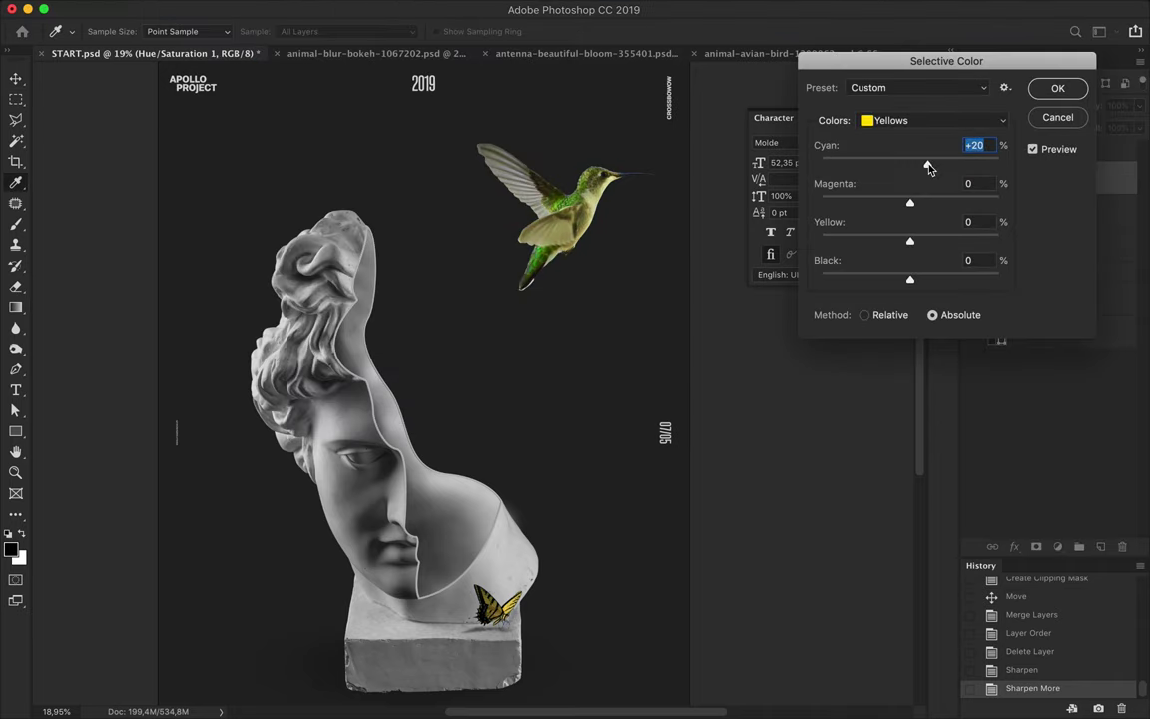
mouse_move(910, 205)
mouse_down()
mouse_move(999, 204)
mouse_move(913, 206)
mouse_up()
drag(959, 280, 910, 281)
Step: Check Whites and Neutrals, set Greens to Cyan +42, Magenta -100, Yellow -75, and apply
click(942, 120)
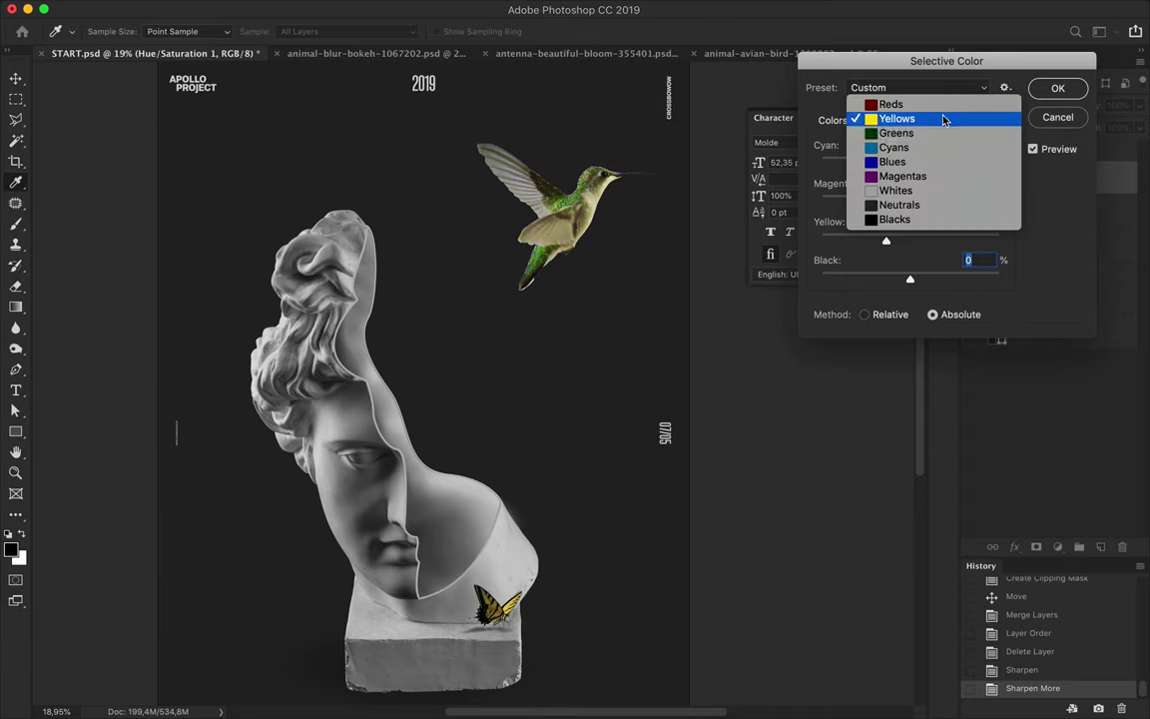
click(928, 192)
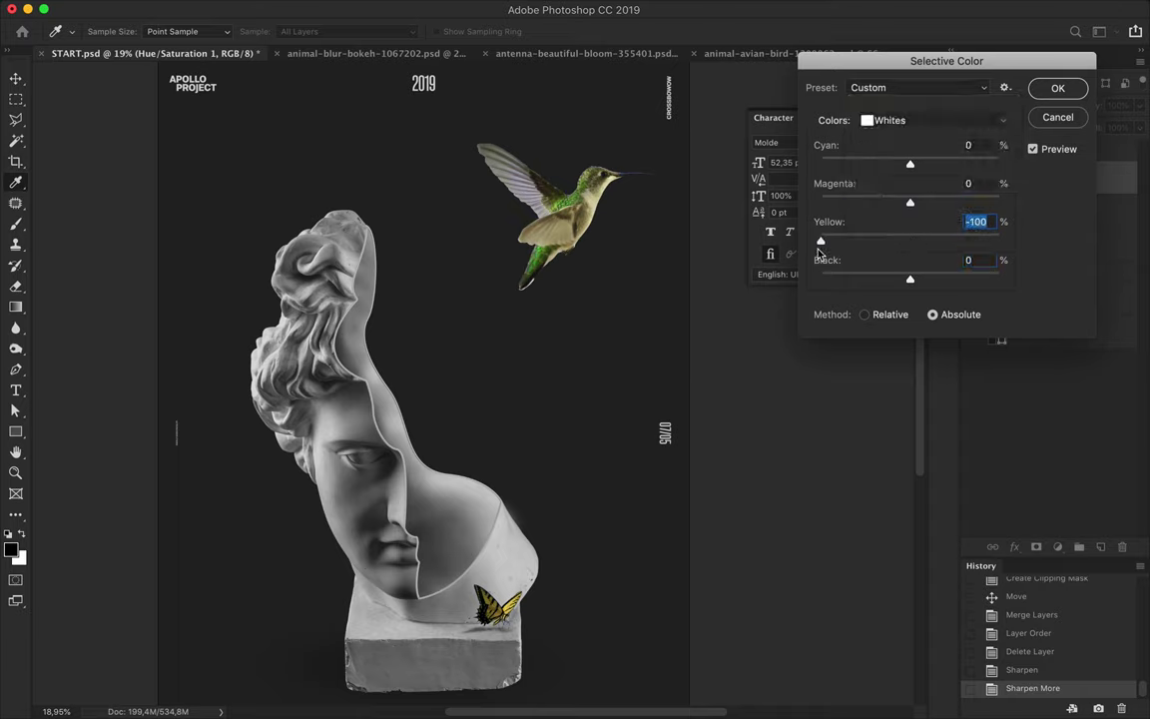
click(934, 120)
click(929, 131)
click(929, 119)
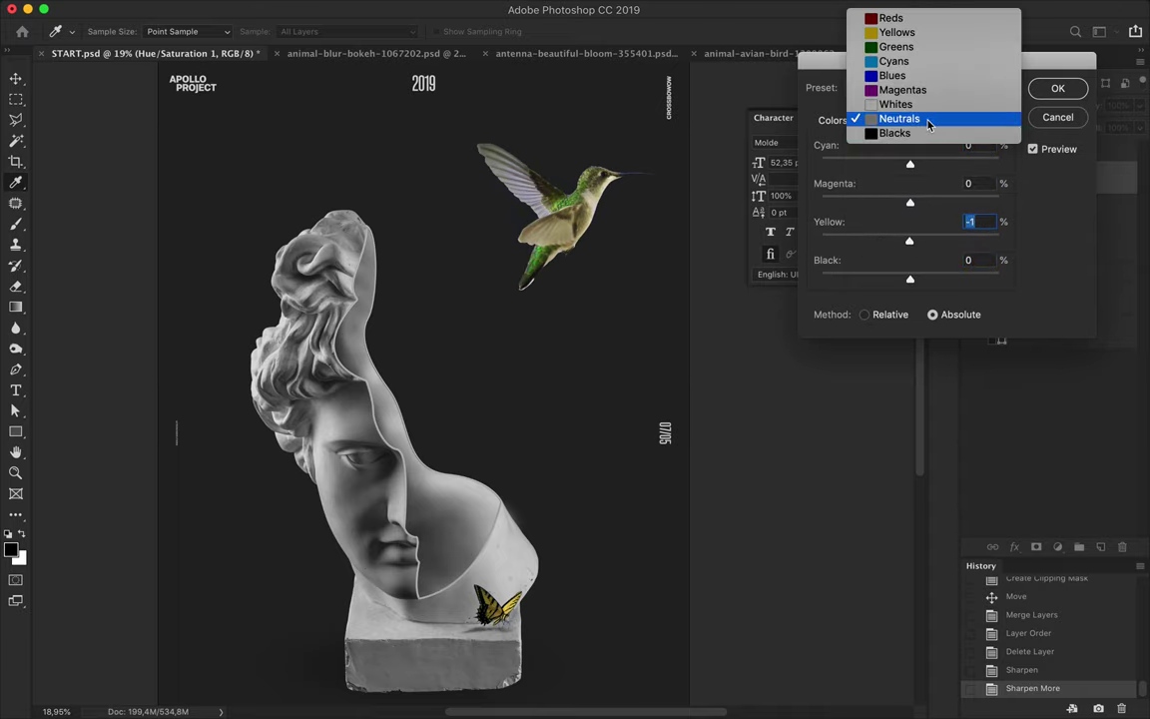
click(904, 30)
click(929, 120)
click(930, 134)
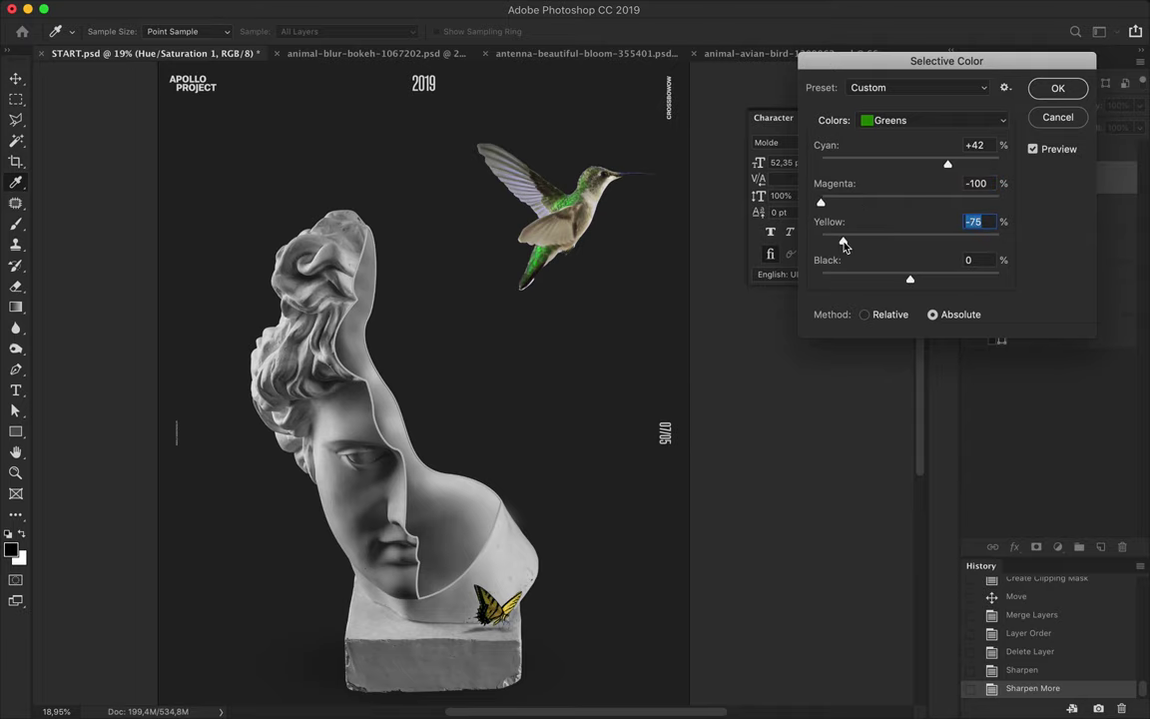
click(1061, 90)
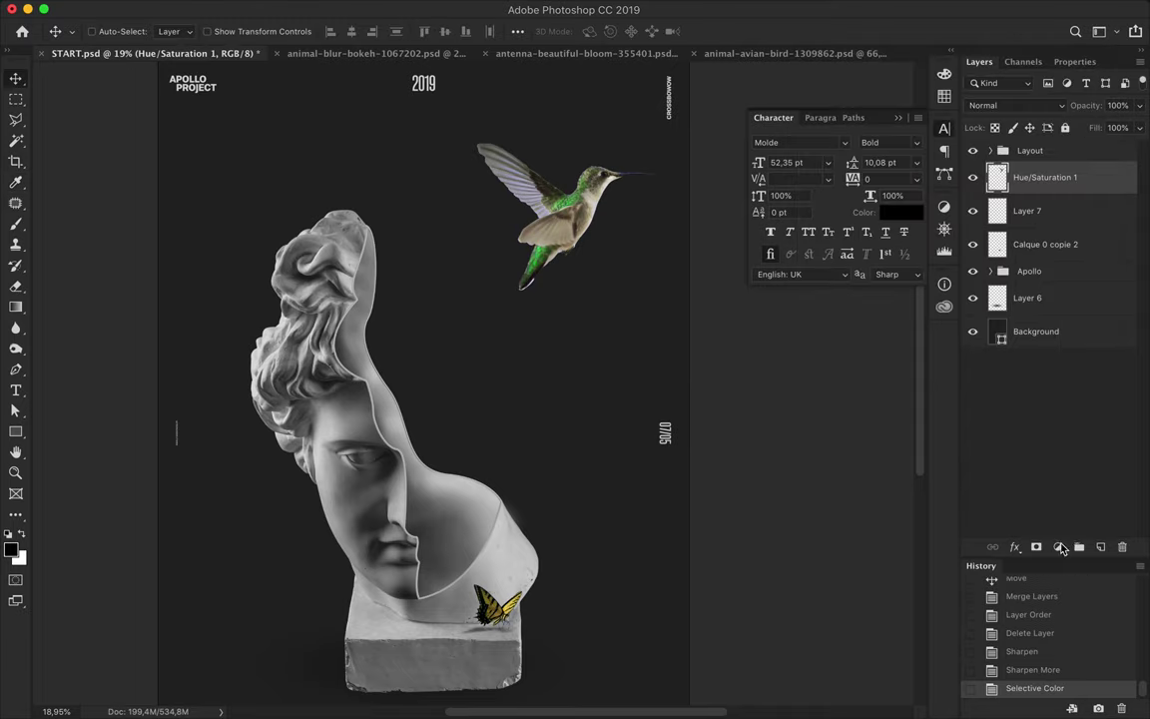
Step: Add a Vibrance layer (+21 vibrance, +8 saturation) clipped to the hummingbird
click(1057, 547)
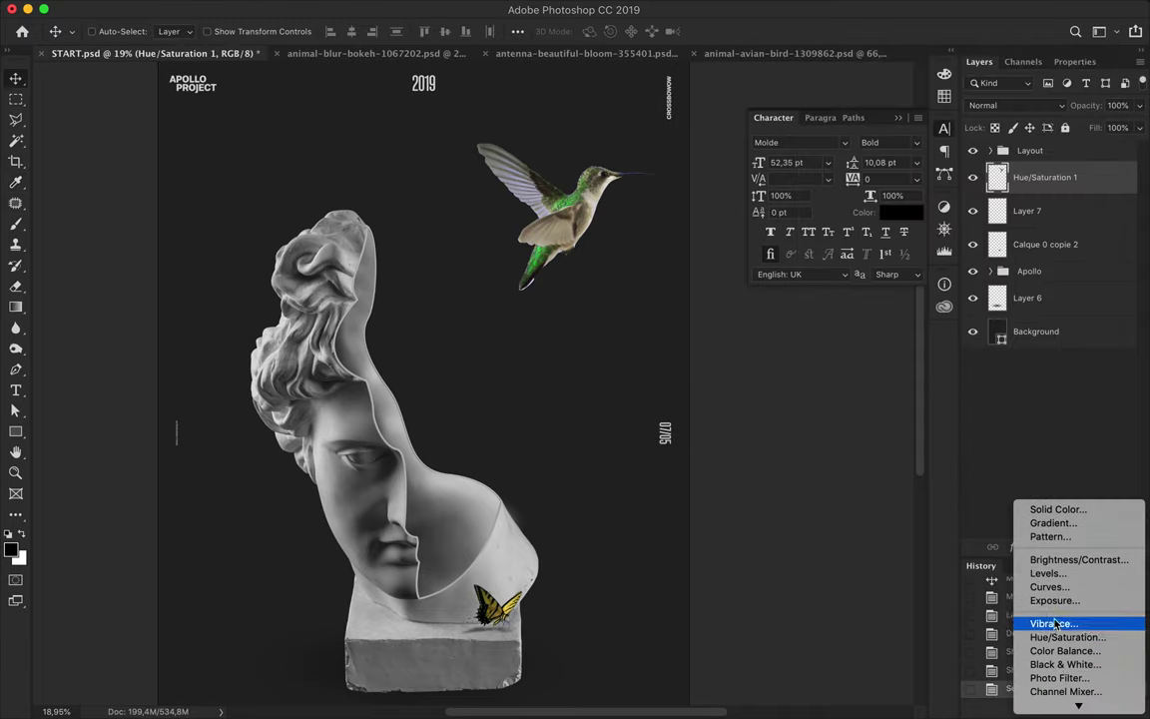
click(1053, 624)
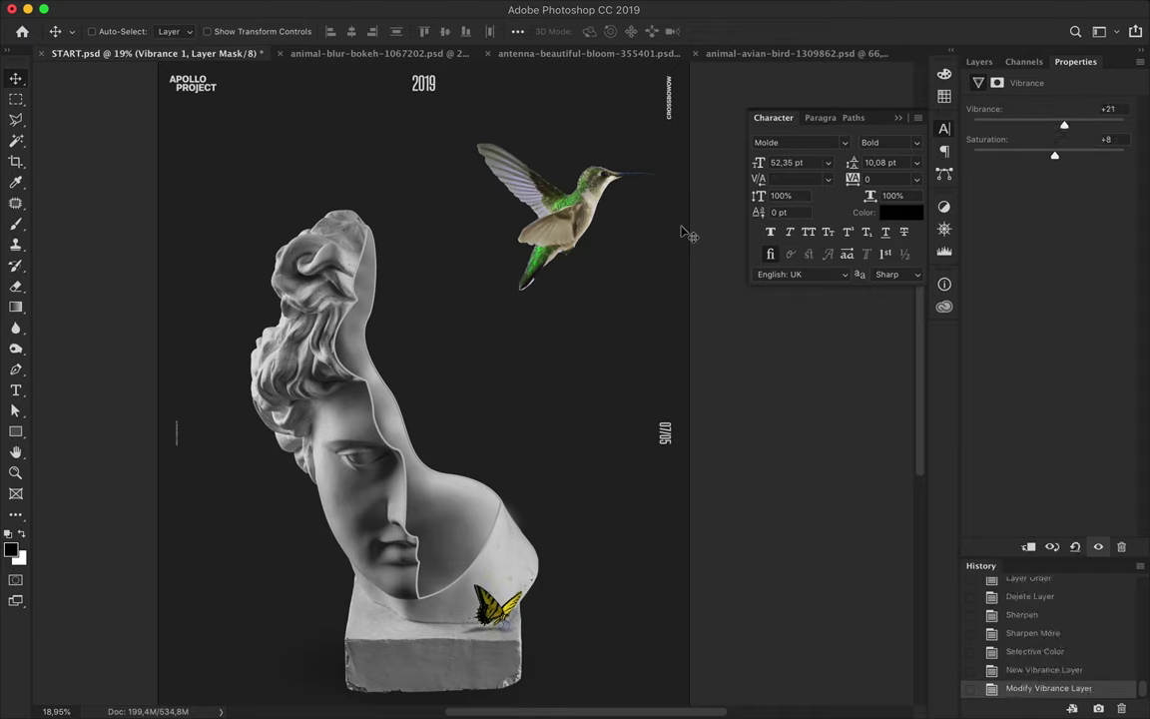
click(982, 63)
alt+click(1026, 196)
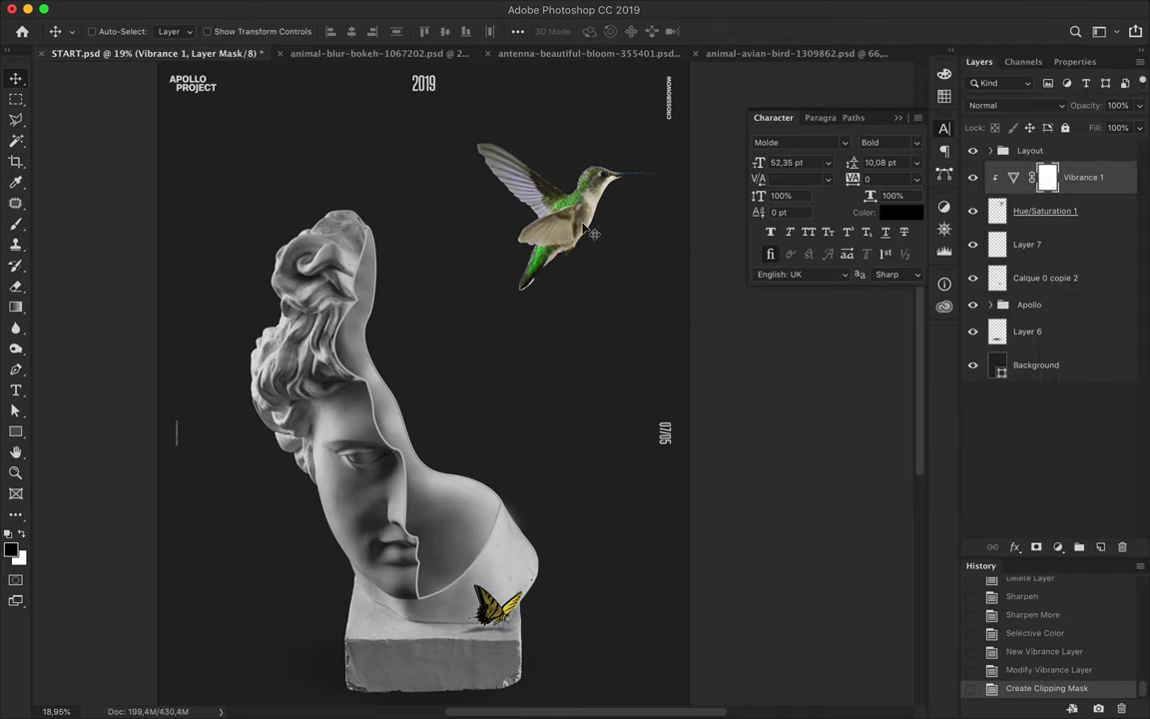
Step: Shrink the hummingbird to about 78%, nudge it up and left, and lower its fill slightly
click(1039, 211)
key(ctrl+t)
drag(649, 141, 633, 160)
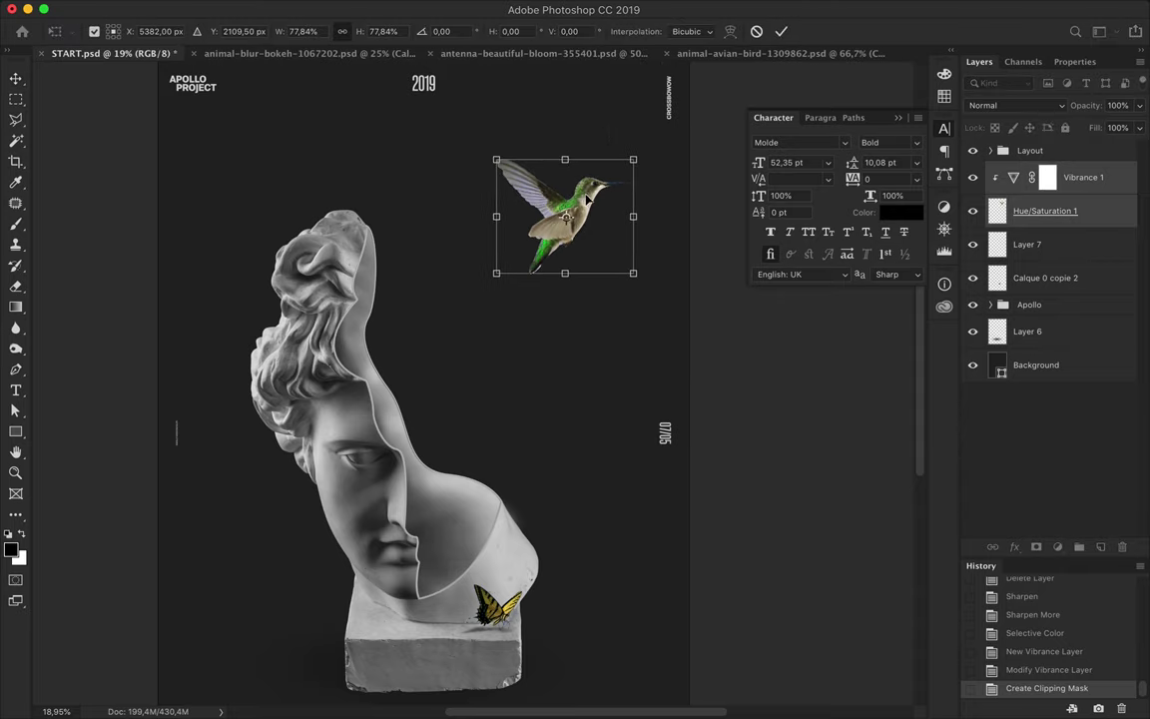
key(Return)
drag(584, 194, 577, 185)
drag(1140, 148, 1136, 149)
Step: Create a new empty Layer 8 above Background
scroll(523, 308, down, 3)
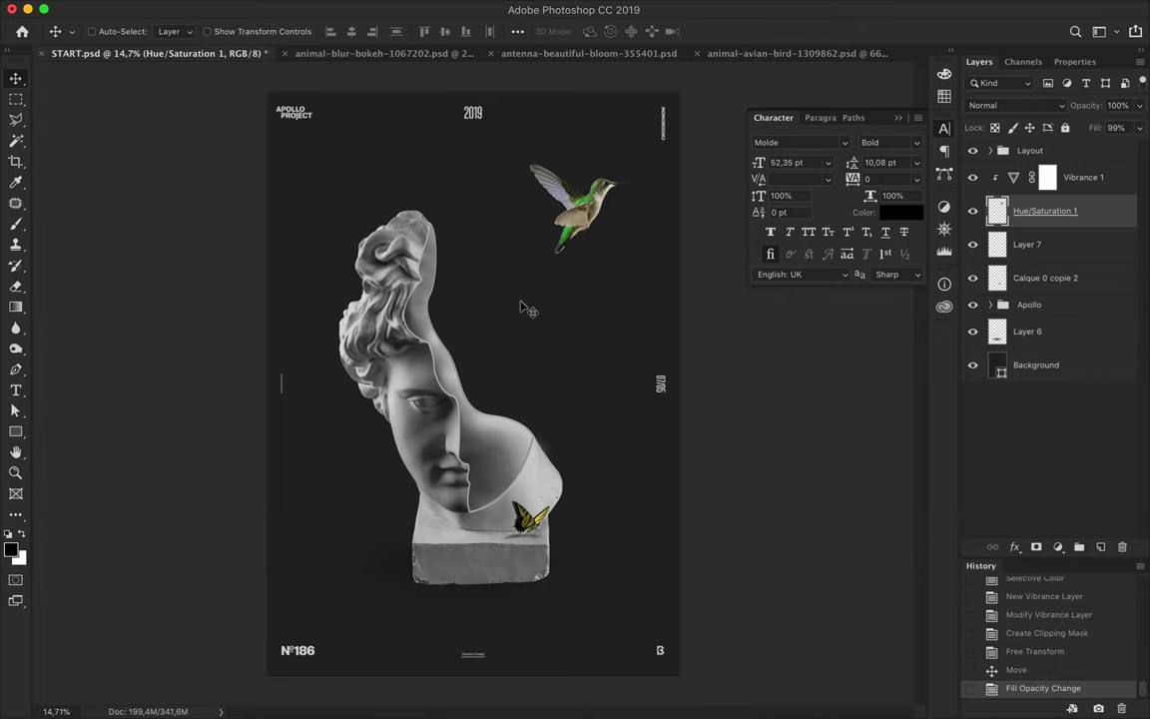
click(1078, 362)
key(shift+ctrl+alt+n)
Step: Draw a dark gradient down from the poster top on Layer 8 and set it to Overlay
key(g)
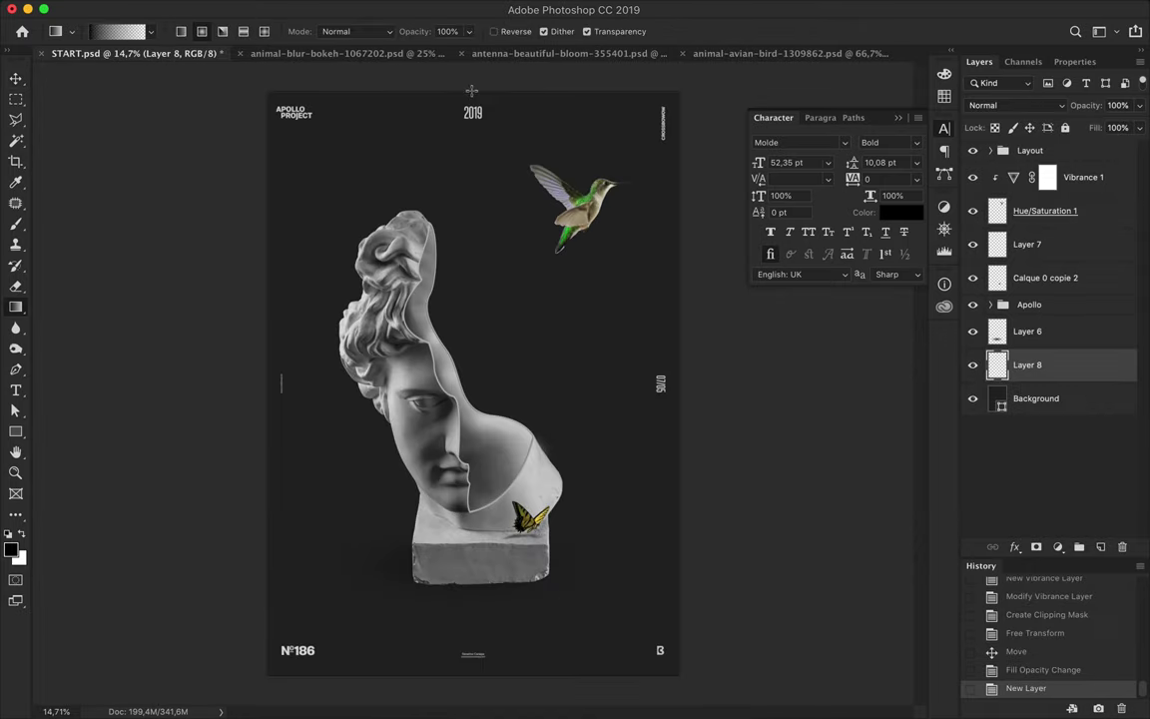
drag(473, 463, 475, 461)
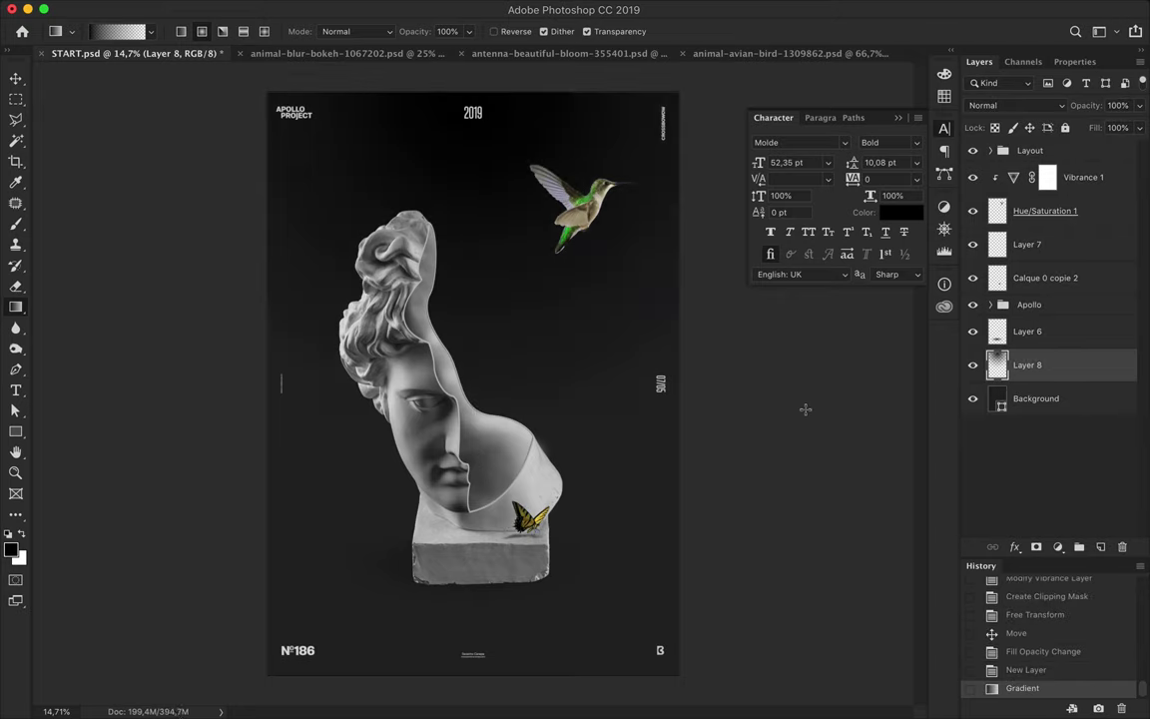
click(1018, 105)
click(1008, 250)
Step: Set the gradient layer's fill to 82%, keeping it in its original position
key(v)
click(386, 586)
key(alt+bracketleft)
key(shift+8)
key(shift+2)
mouse_move(512, 117)
mouse_down()
mouse_move(438, 140)
mouse_move(329, 150)
mouse_up()
key(cmd+z)
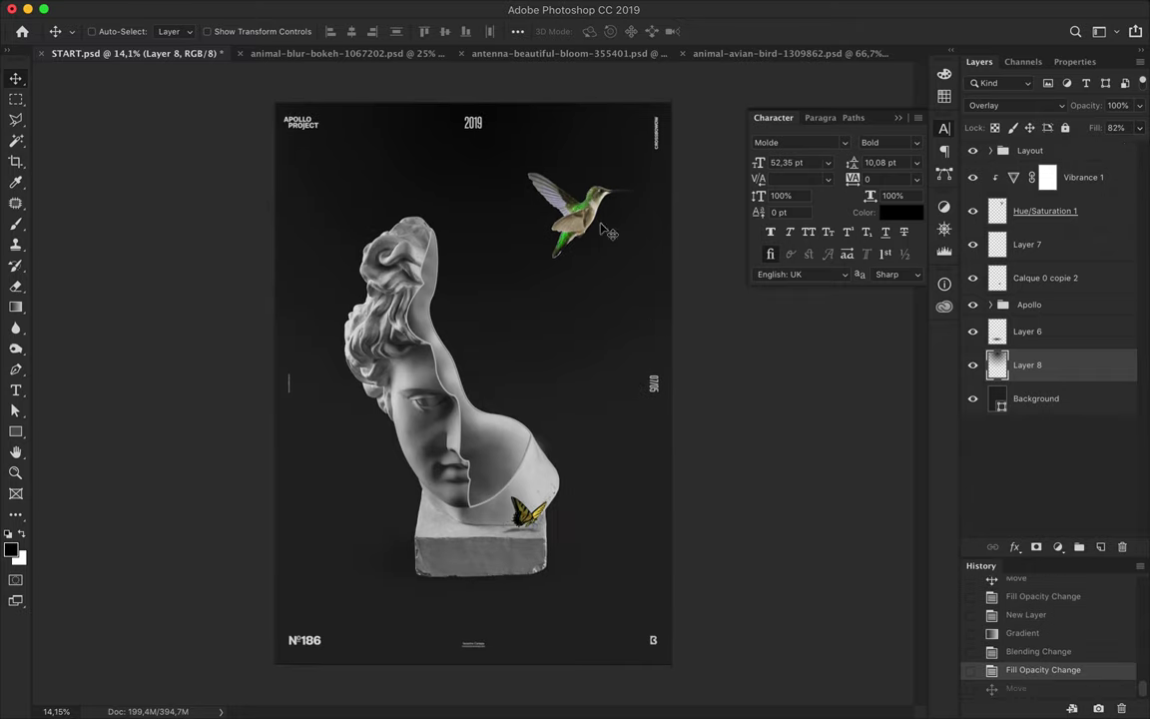
Step: Close the hummingbird source document without saving
click(738, 53)
key(super+w)
key(super+d)
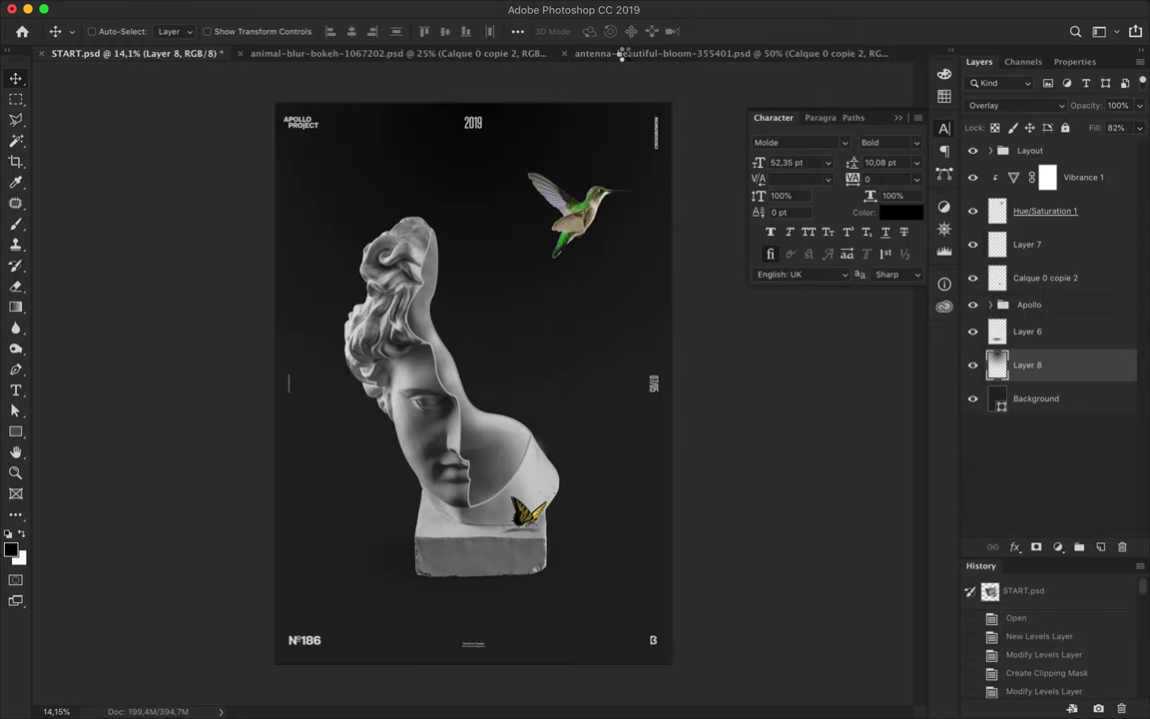
Step: Close the bloom document and copy the butterfly-on-flower image into the poster's Apollo group
click(600, 58)
key(super+w)
click(480, 54)
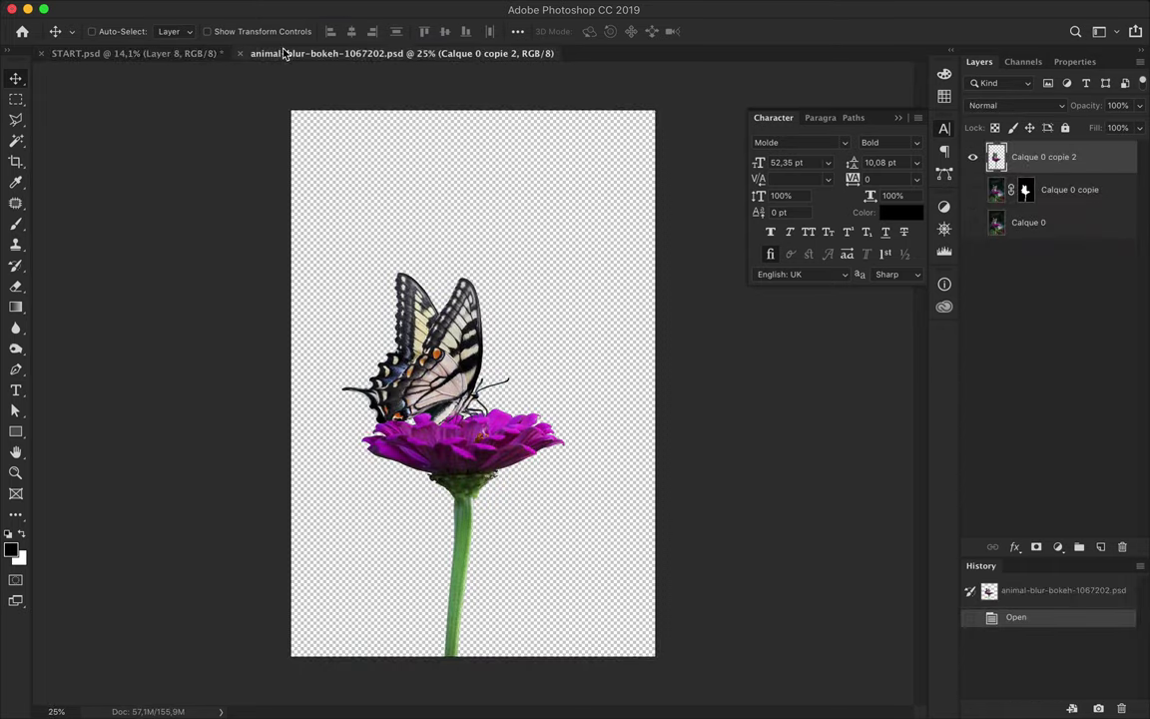
mouse_move(439, 300)
mouse_down()
mouse_move(461, 320)
mouse_move(510, 322)
mouse_up()
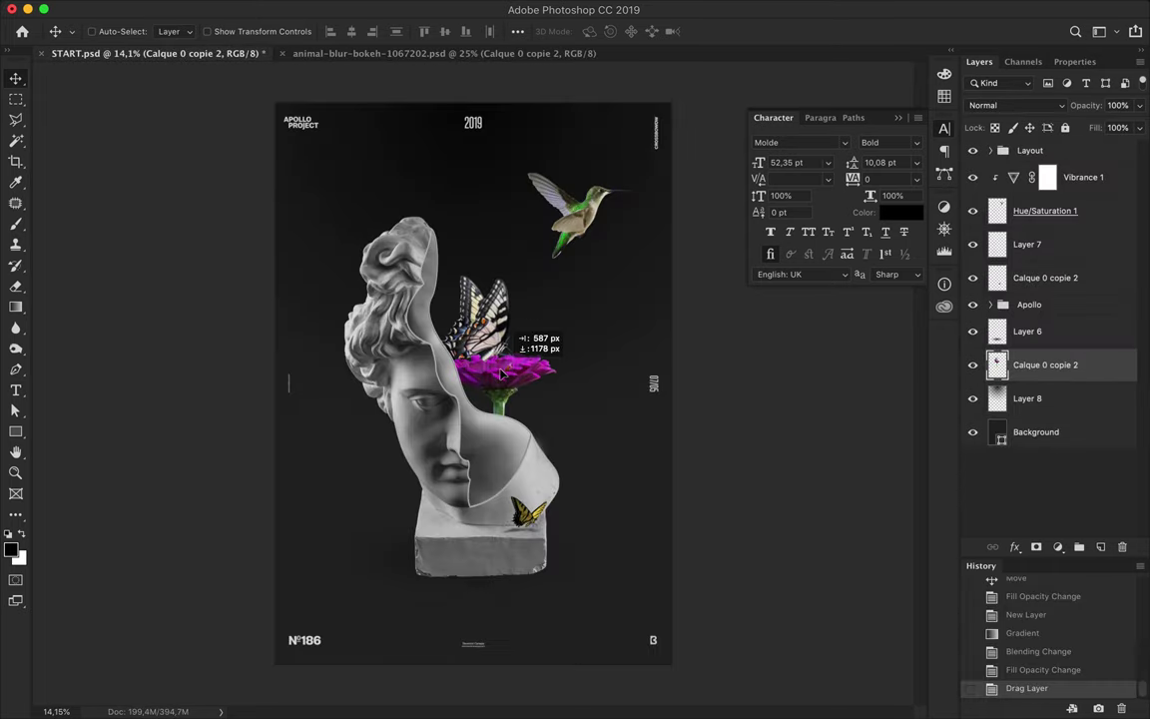
mouse_move(1045, 365)
mouse_down()
mouse_move(1040, 316)
mouse_move(1050, 379)
mouse_up()
drag(504, 357, 513, 367)
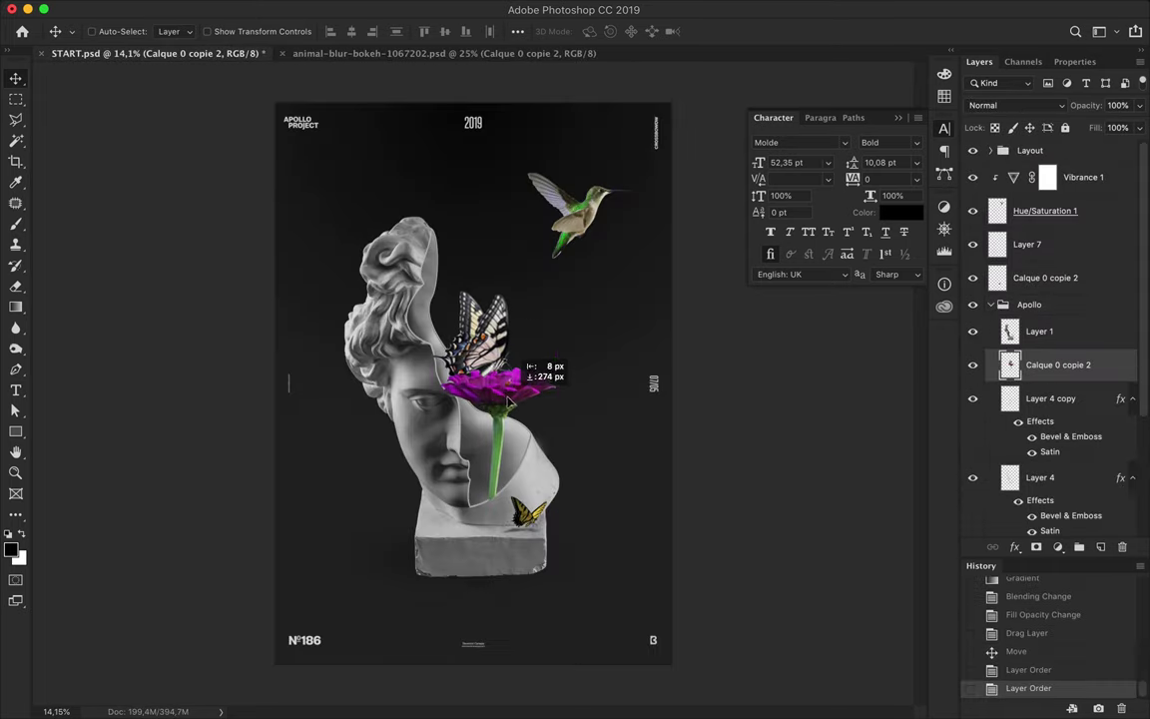
Step: Scale the butterfly image to about 43%, then delete it and save START.psd
key(ctrl+t)
mouse_move(506, 289)
mouse_down()
mouse_move(524, 424)
mouse_move(512, 421)
mouse_up()
key(Return)
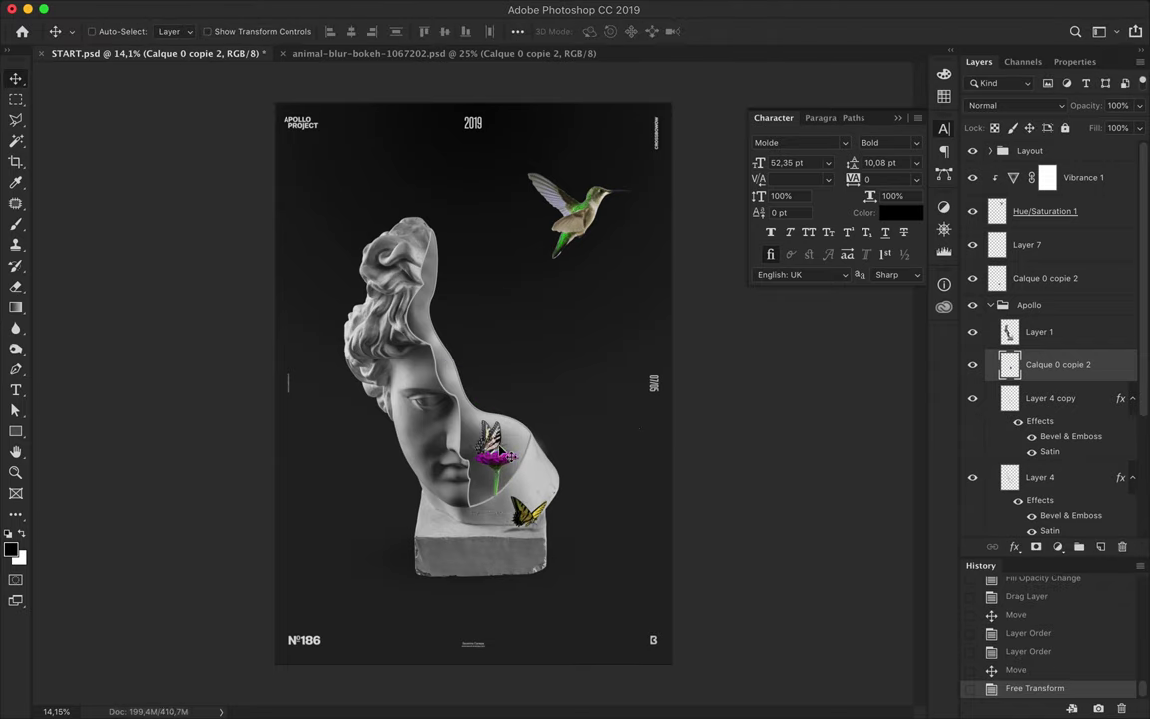
key(Delete)
key(ctrl+s)
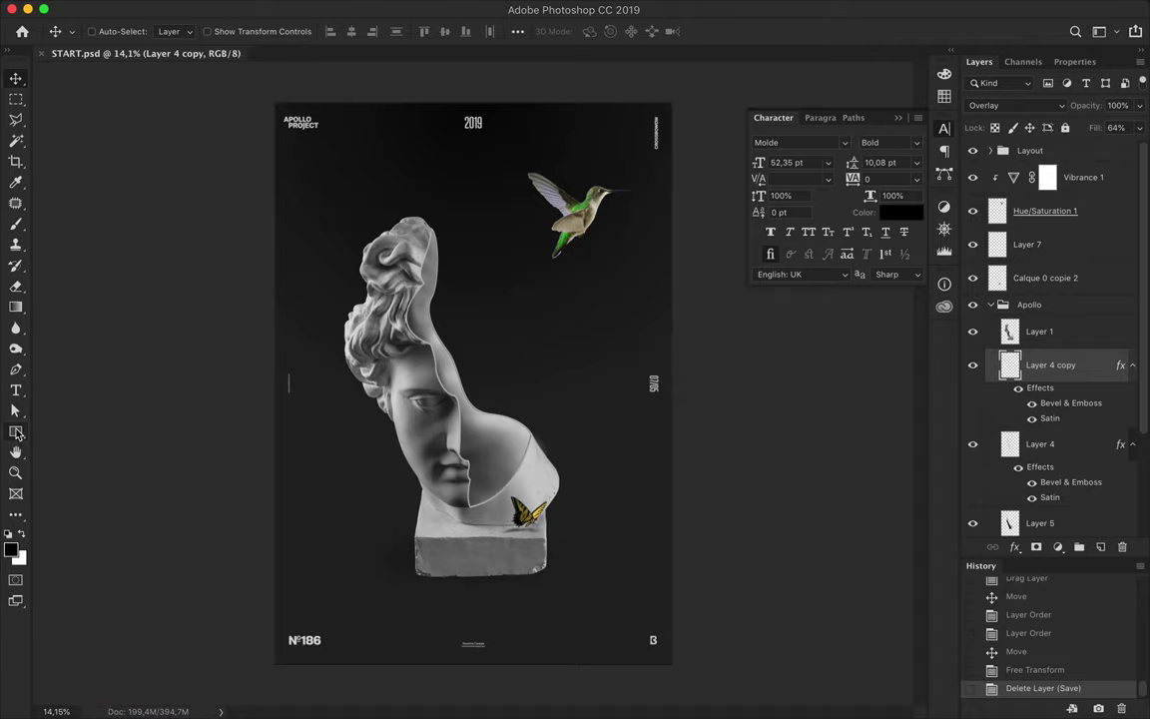
Step: Draw a triangle with the Polygon tool and enlarge it across the lower poster
right_click(16, 431)
click(85, 471)
drag(277, 553, 288, 439)
key(v)
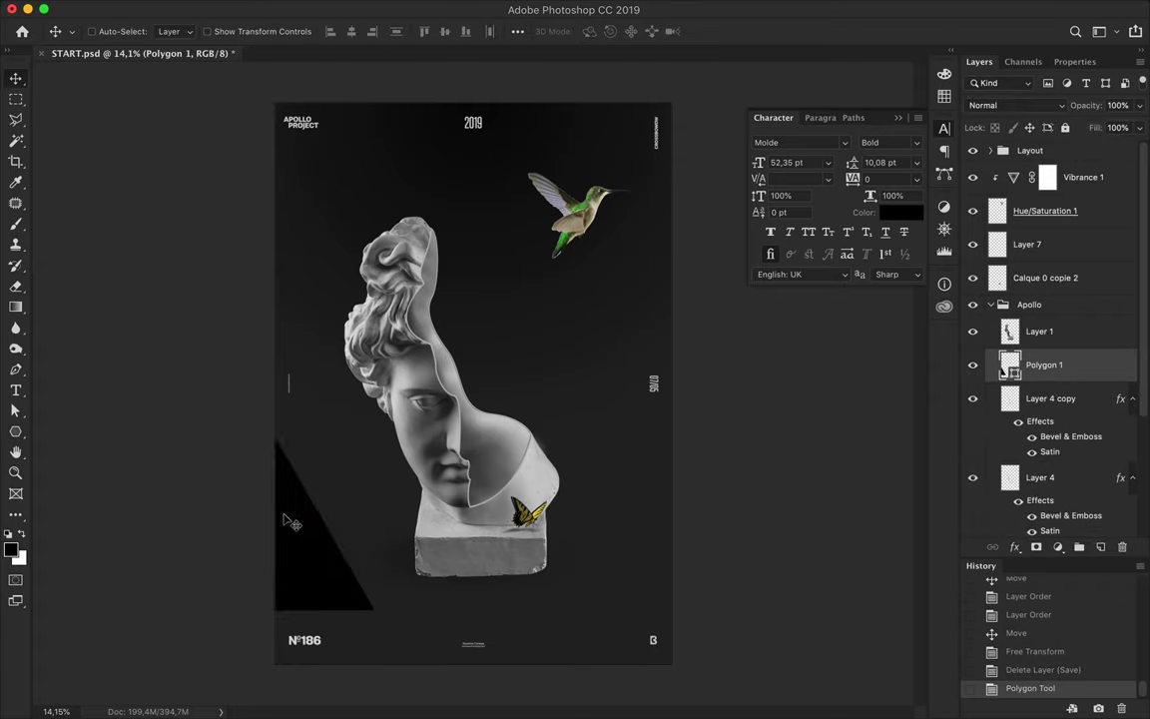
drag(315, 583, 375, 583)
key(ctrl+t)
drag(360, 479, 486, 453)
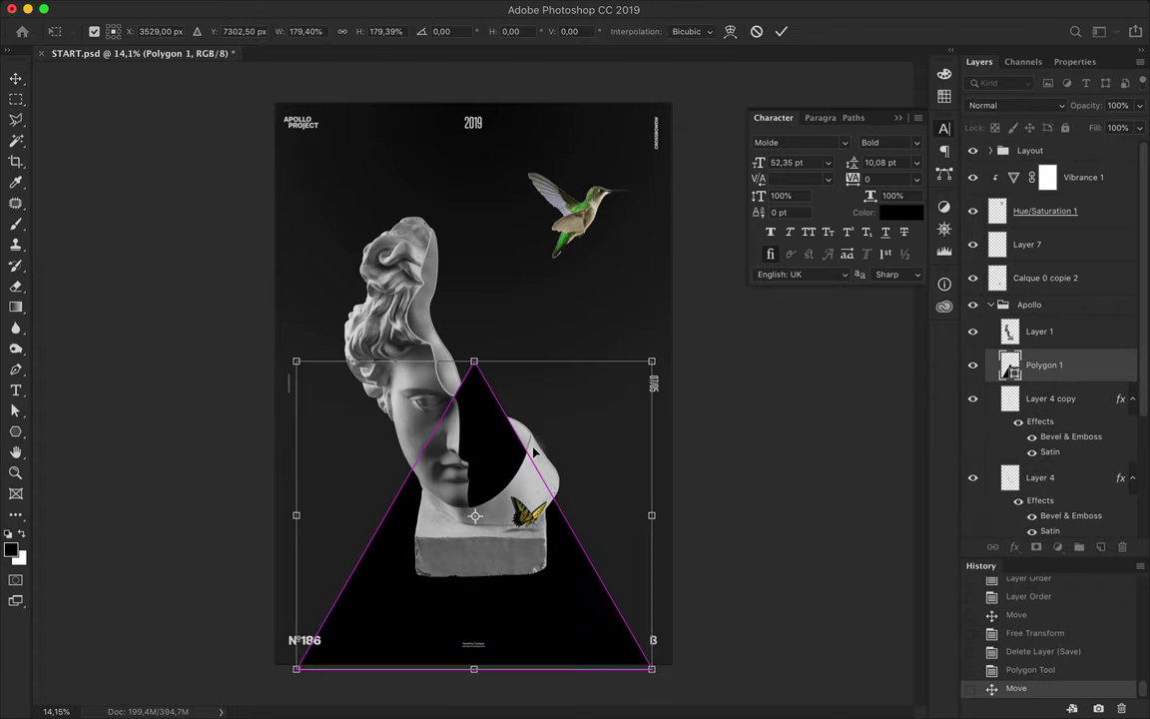
key(Return)
Step: Move the triangle layer behind the statue and stretch its top point higher
drag(1044, 365, 1060, 439)
drag(530, 617, 536, 604)
key(ctrl+t)
mouse_move(480, 351)
mouse_down()
mouse_move(483, 248)
mouse_move(482, 441)
mouse_move(483, 335)
mouse_up()
key(Return)
Step: Blend the triangle in Overlay mode at 14% fill
click(1016, 105)
click(1016, 283)
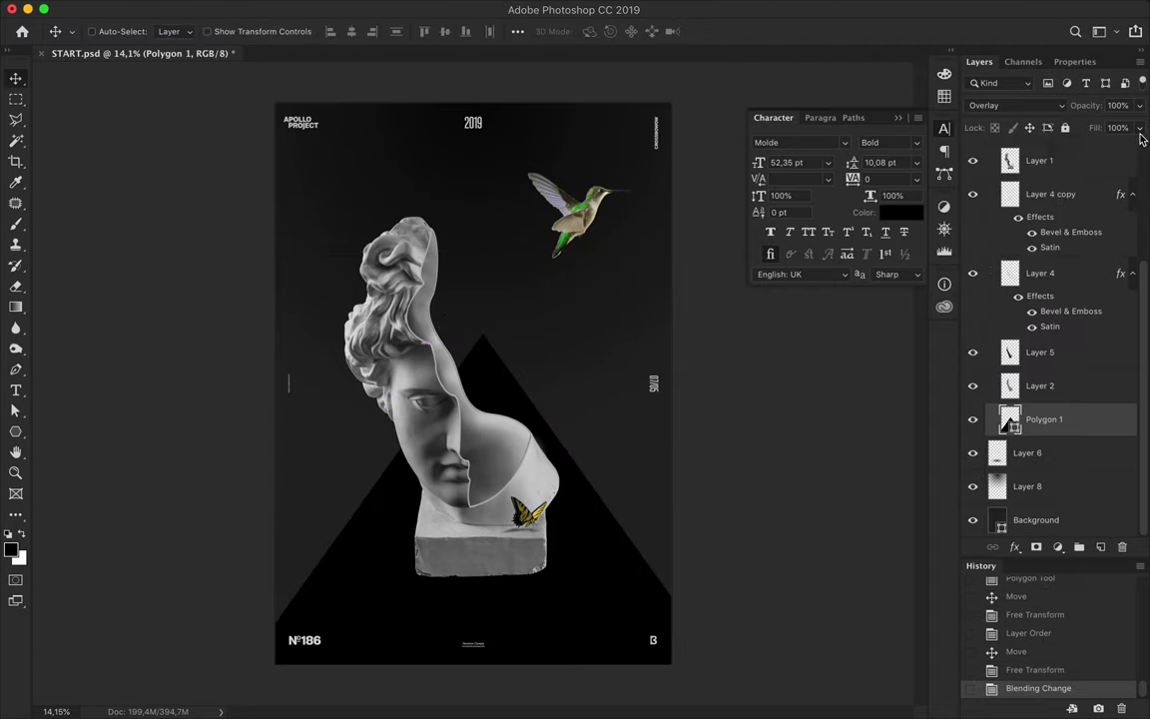
drag(1139, 128, 1076, 150)
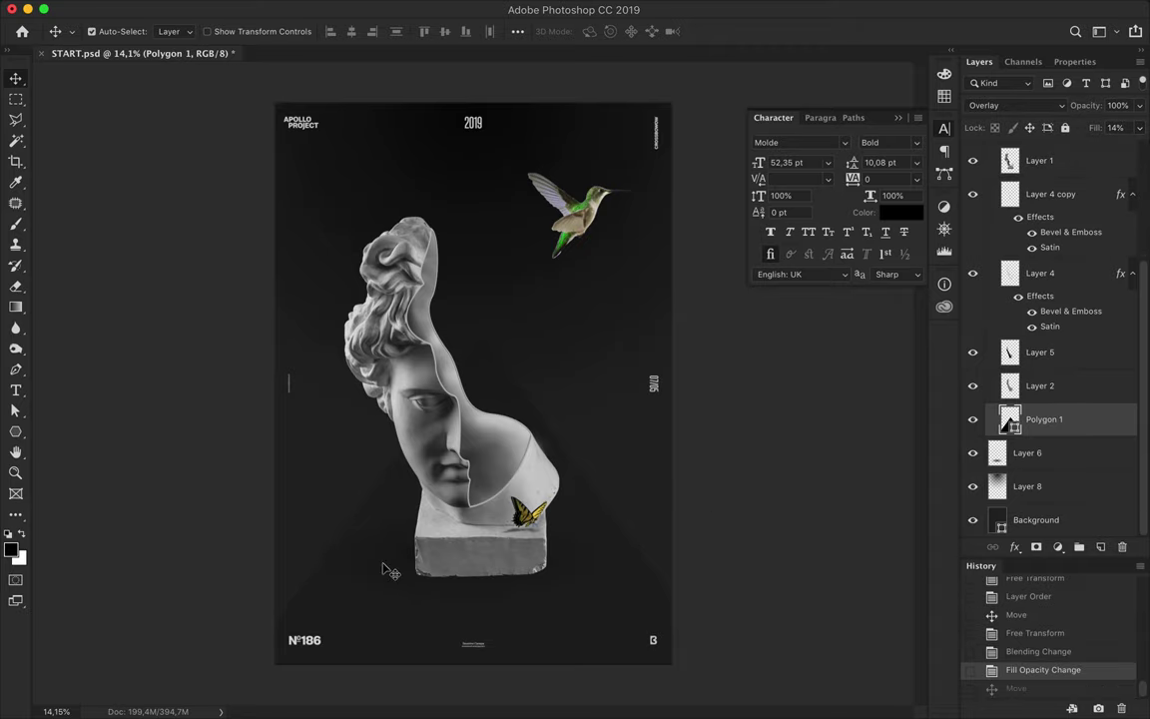
Step: Shift the copied shadow layer slightly, then reselect the triangle layer
right_click(939, 414)
click(1039, 420)
drag(348, 554, 321, 562)
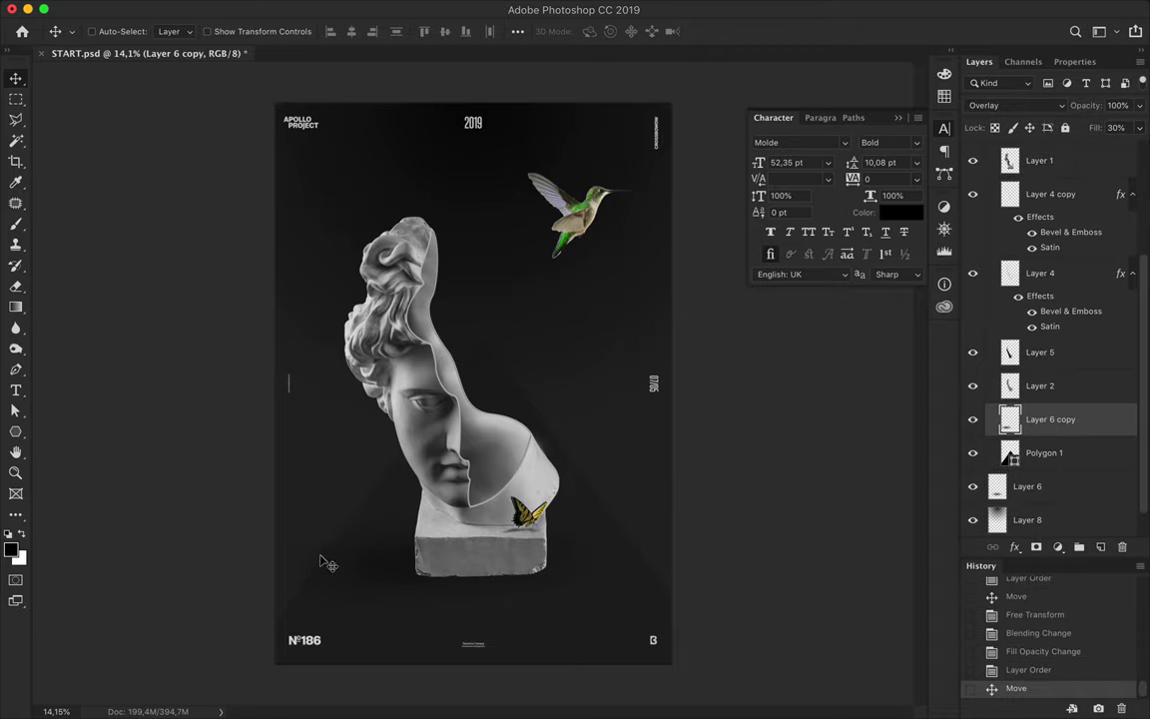
key(alt+bracketleft)
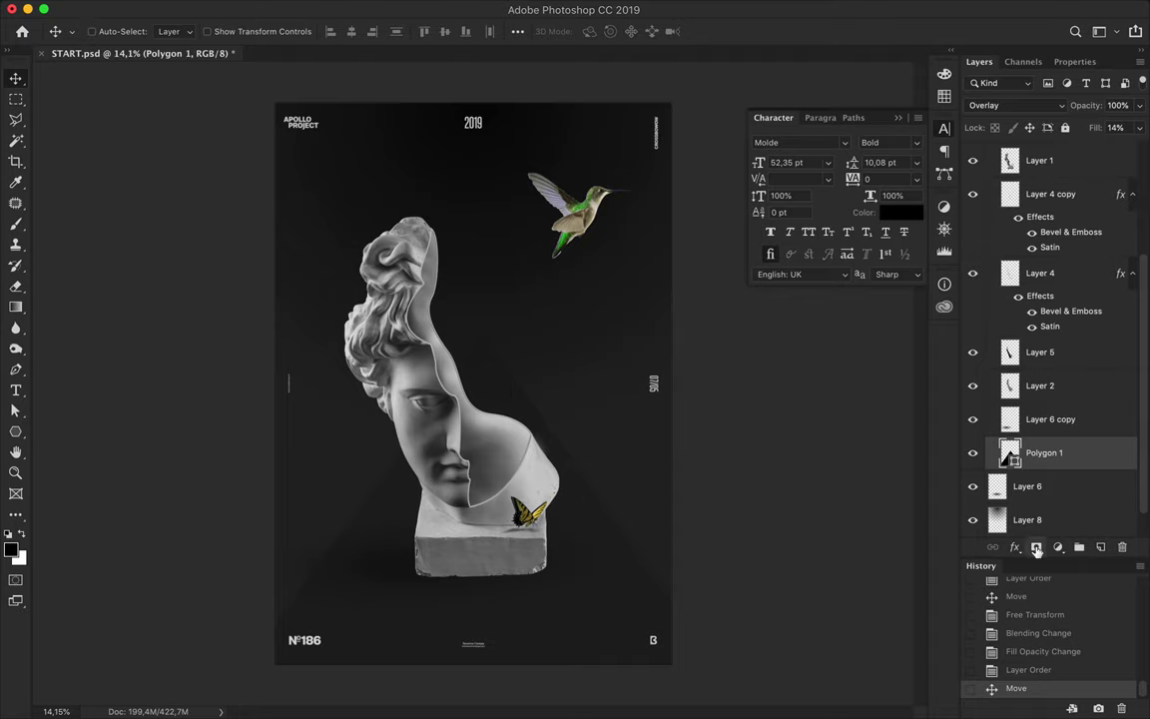
Step: Add a layer mask to the triangle and try gradients on it
click(1036, 550)
key(g)
click(72, 31)
drag(486, 523, 486, 523)
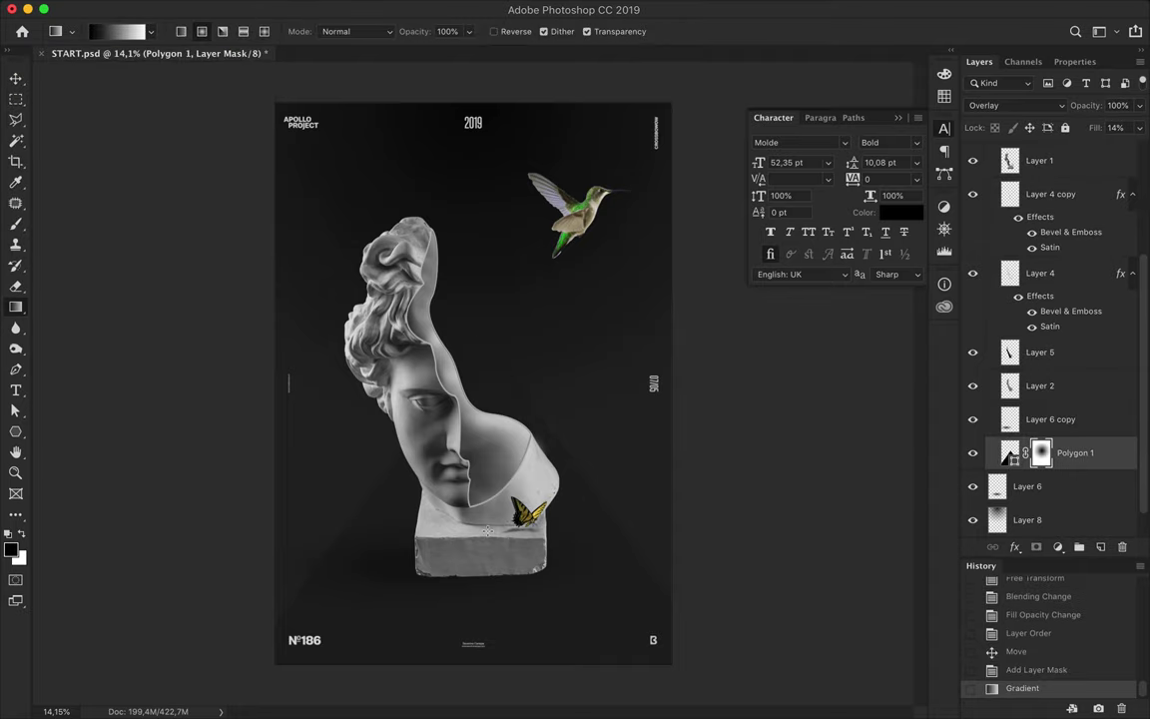
key(ctrl+z)
drag(484, 316, 489, 661)
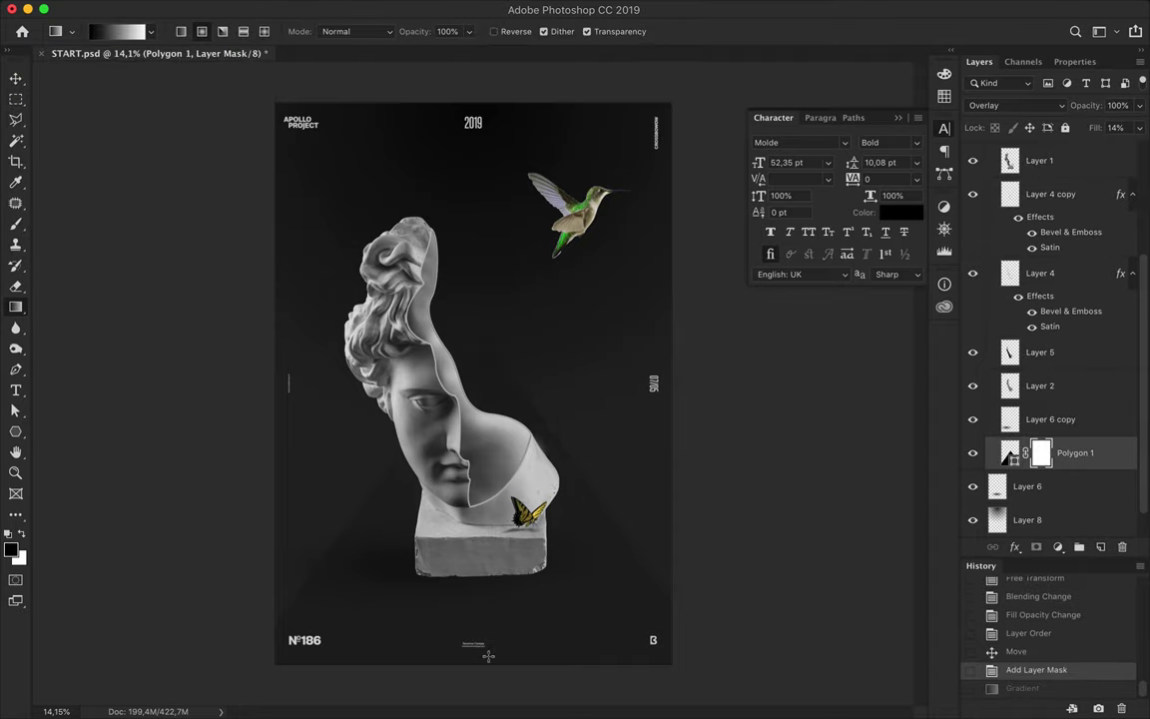
key(ctrl+z)
Step: Redraw the mask gradient until a final top-to-bottom fade remains
scroll(500, 479, down, 2)
mouse_move(481, 333)
mouse_down()
mouse_move(480, 647)
mouse_move(482, 322)
mouse_move(487, 714)
mouse_up()
key(ctrl+z)
scroll(531, 352, down, 3)
key(ctrl+z)
key(ctrl+z)
drag(477, 347, 480, 642)
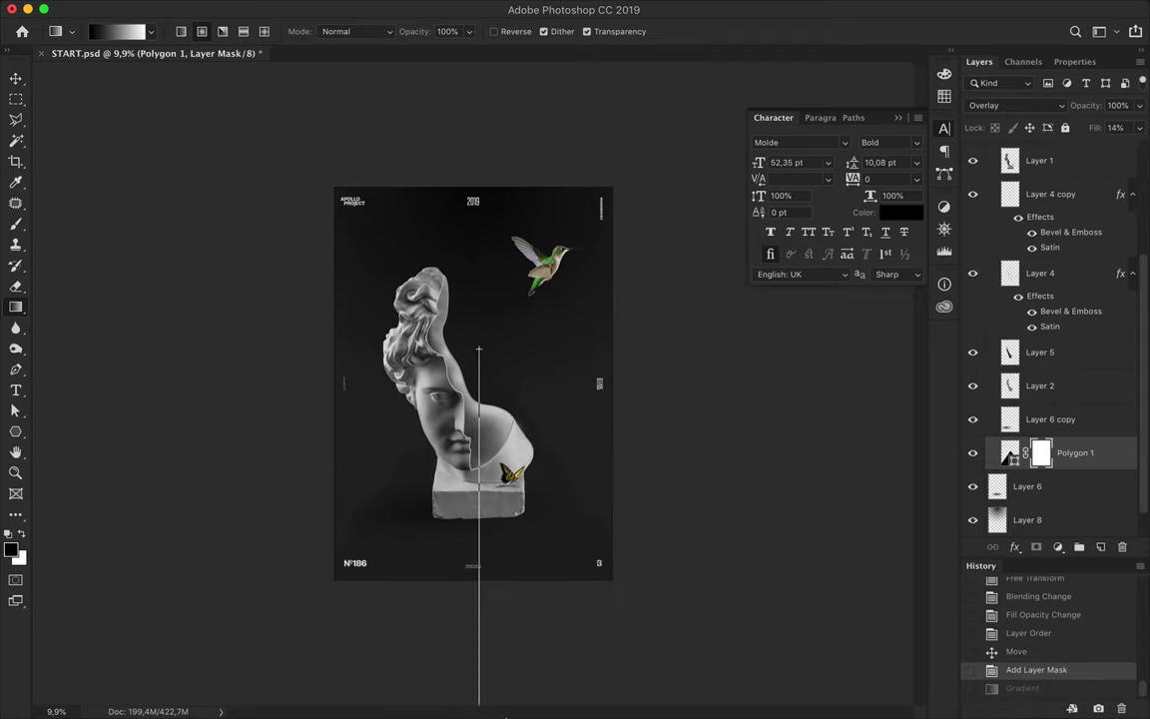
key(v)
scroll(561, 512, up, 3)
scroll(564, 515, up, 1)
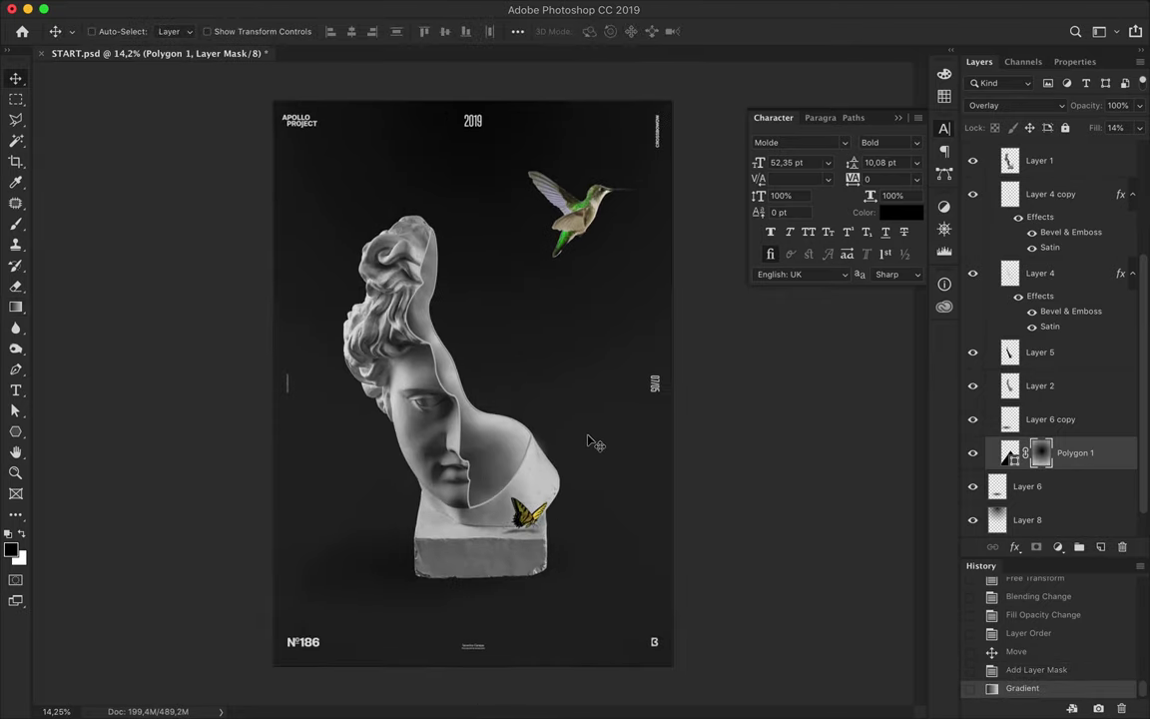
Step: Draw a trial triangle, then a rectangle over the hummingbird
key(u)
drag(475, 150, 589, 235)
key(shift+u)
key(shift+u)
key(shift+u)
drag(509, 143, 648, 275)
Step: Unclip Rectangle 1, keep it at Normal blending, lower its fill to 12%, and clip it to Vibrance
click(980, 61)
drag(1039, 158, 1041, 171)
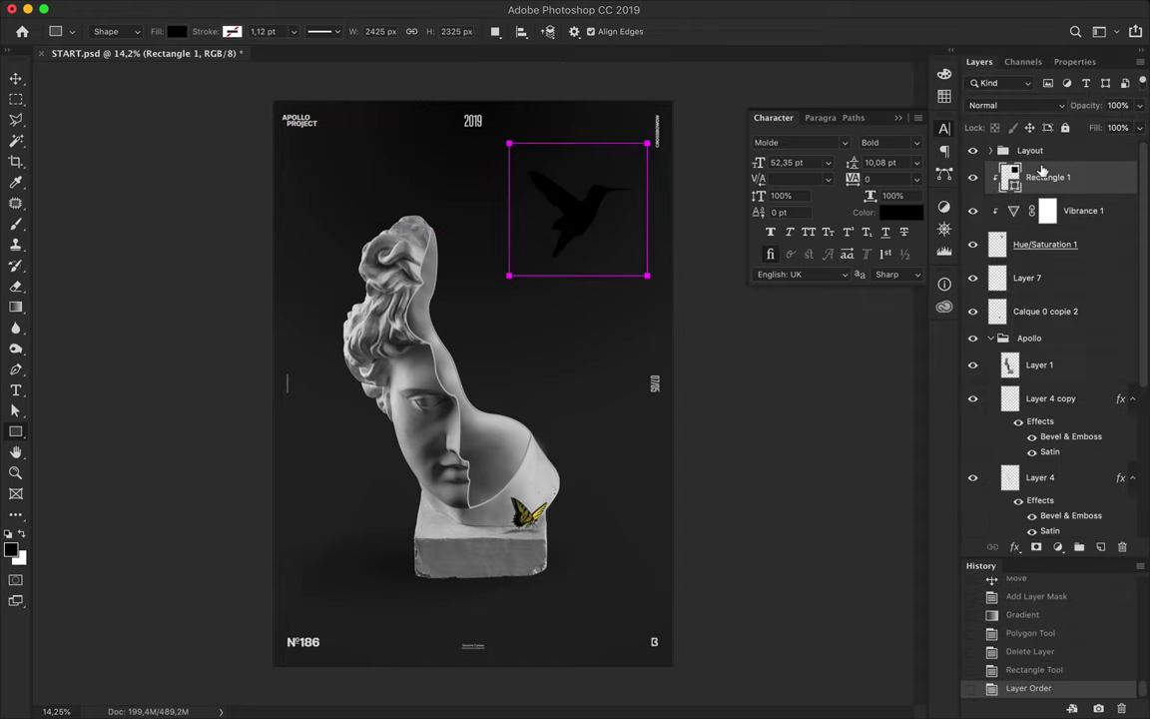
key(super+alt+g)
click(1016, 105)
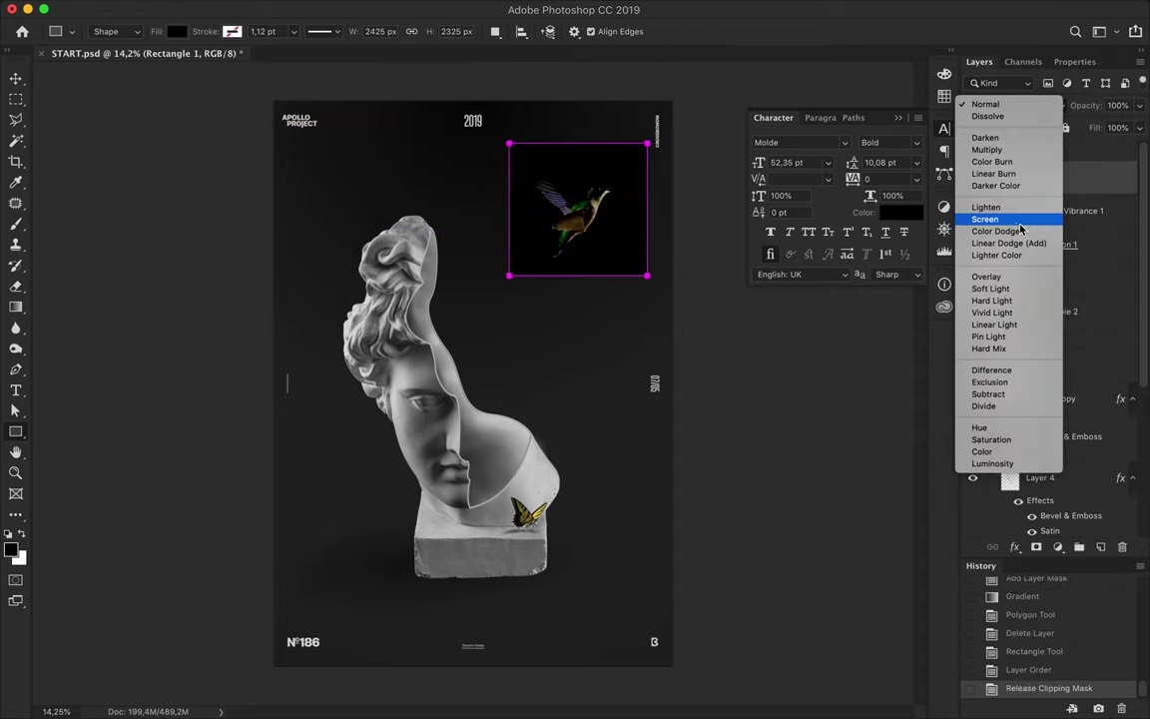
click(1018, 220)
click(1016, 105)
click(986, 30)
drag(1139, 128, 1074, 150)
key(super+alt+g)
Step: Duplicate Rectangle 1 below Hue/Saturation 1, then move and delete the copy
click(1052, 262)
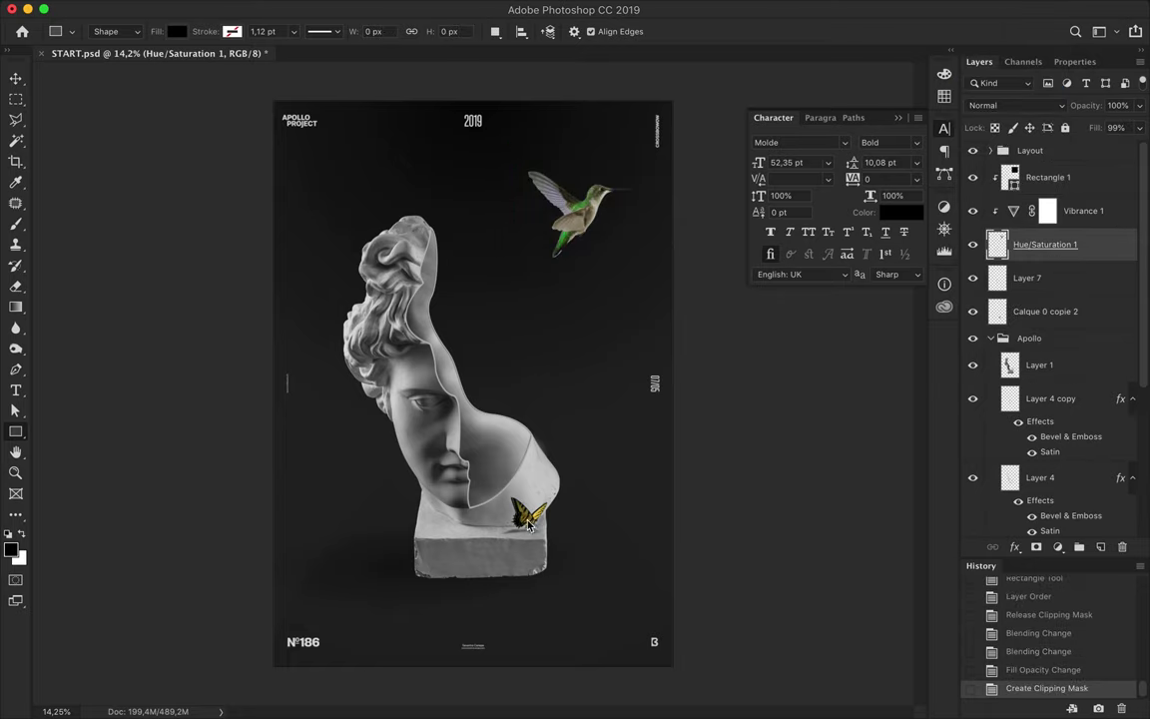
click(1048, 176)
key(v)
drag(1048, 177, 1042, 300)
drag(509, 440, 577, 417)
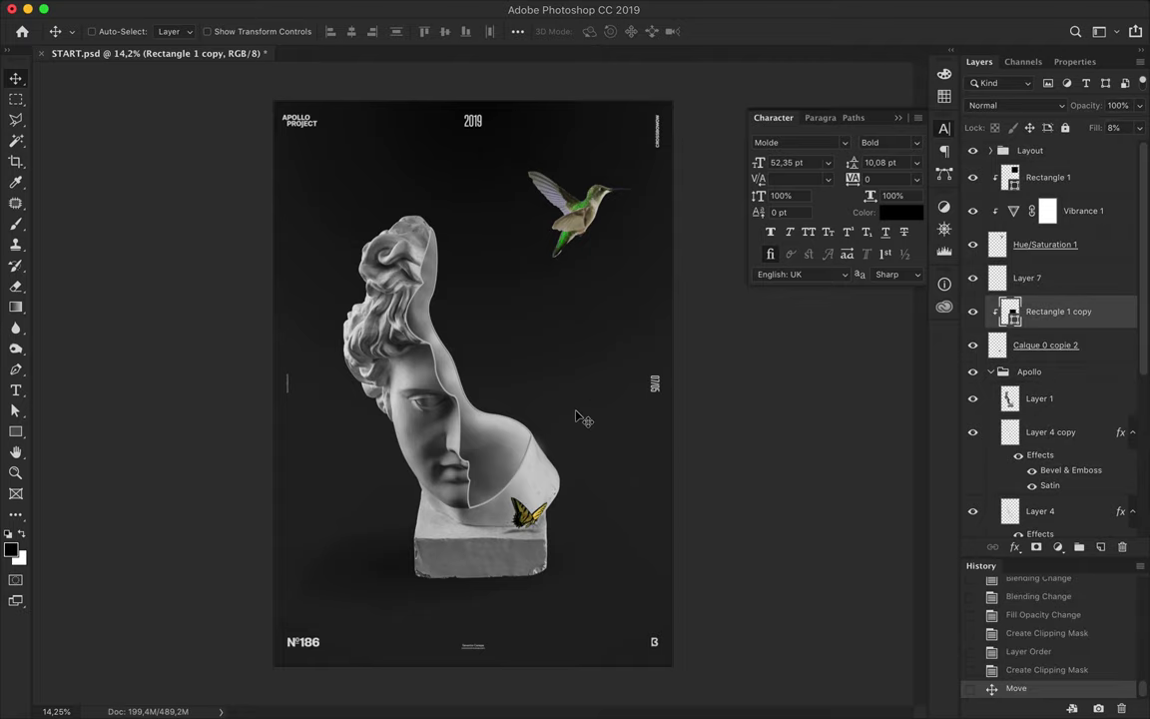
key(BackSpace)
Step: Draw a large black Rectangle 2 over the statue, clipped to the Apollo group at 2% fill
scroll(1048, 299, up, 3)
click(990, 372)
key(shift+alt+super+n)
key(super+bracketleft)
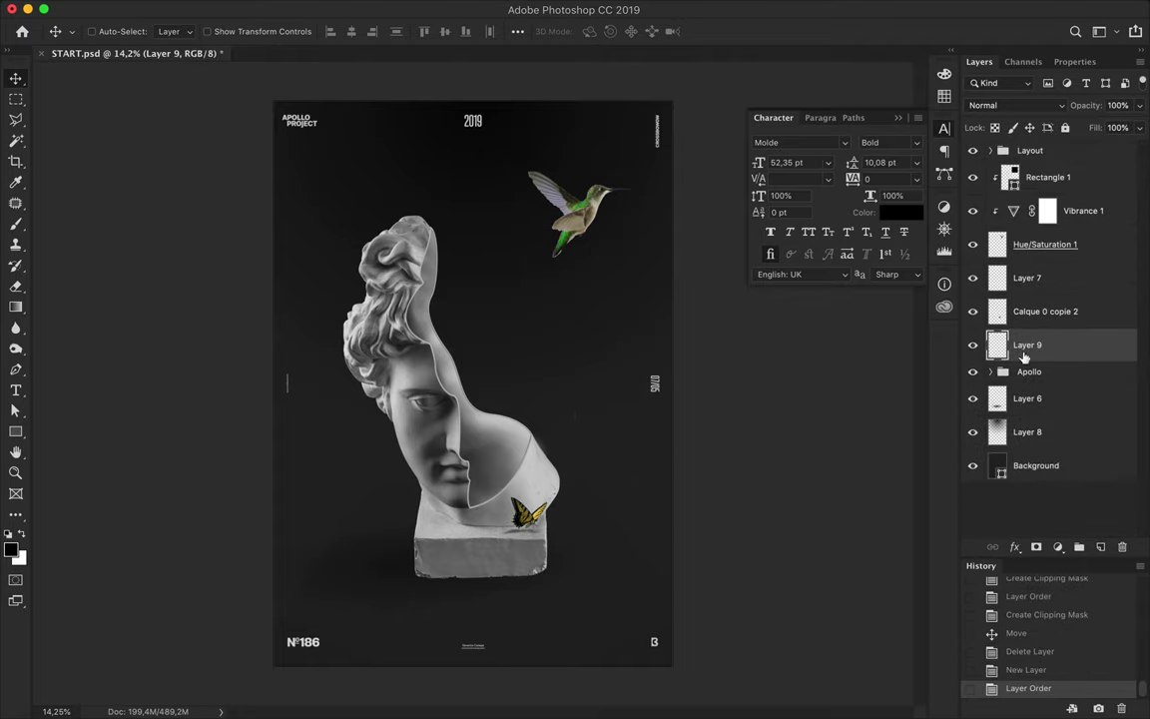
key(u)
drag(315, 205, 588, 595)
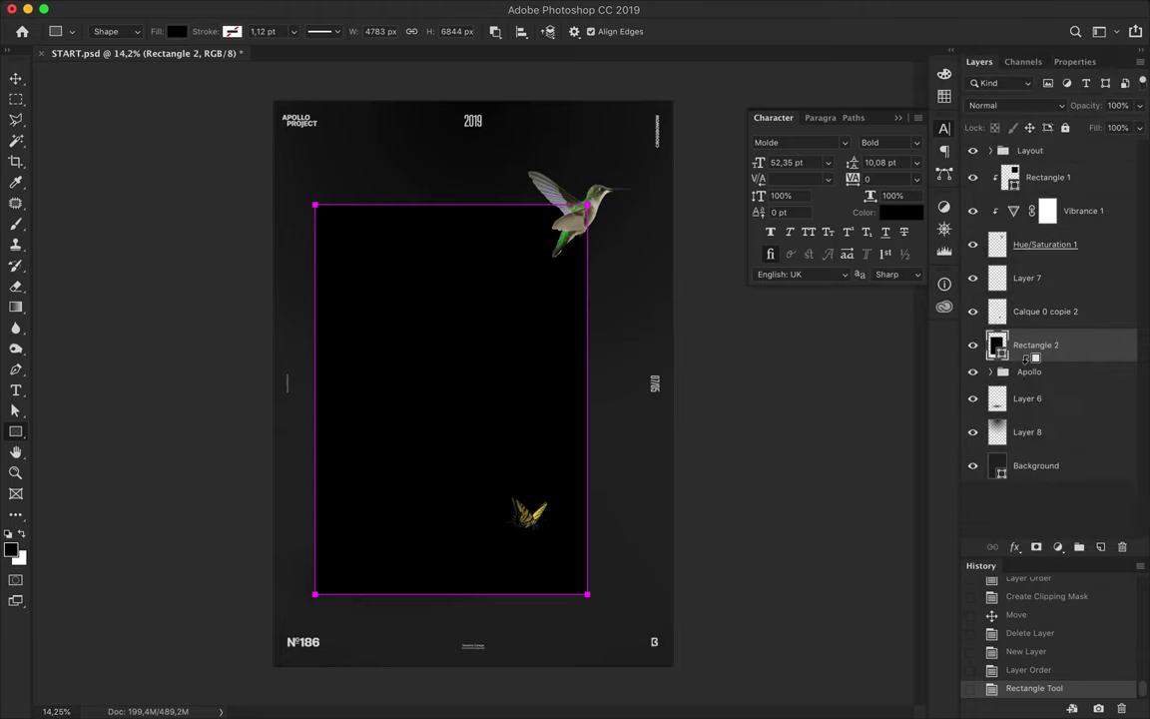
alt+click(1025, 357)
drag(1139, 128, 1067, 150)
key(v)
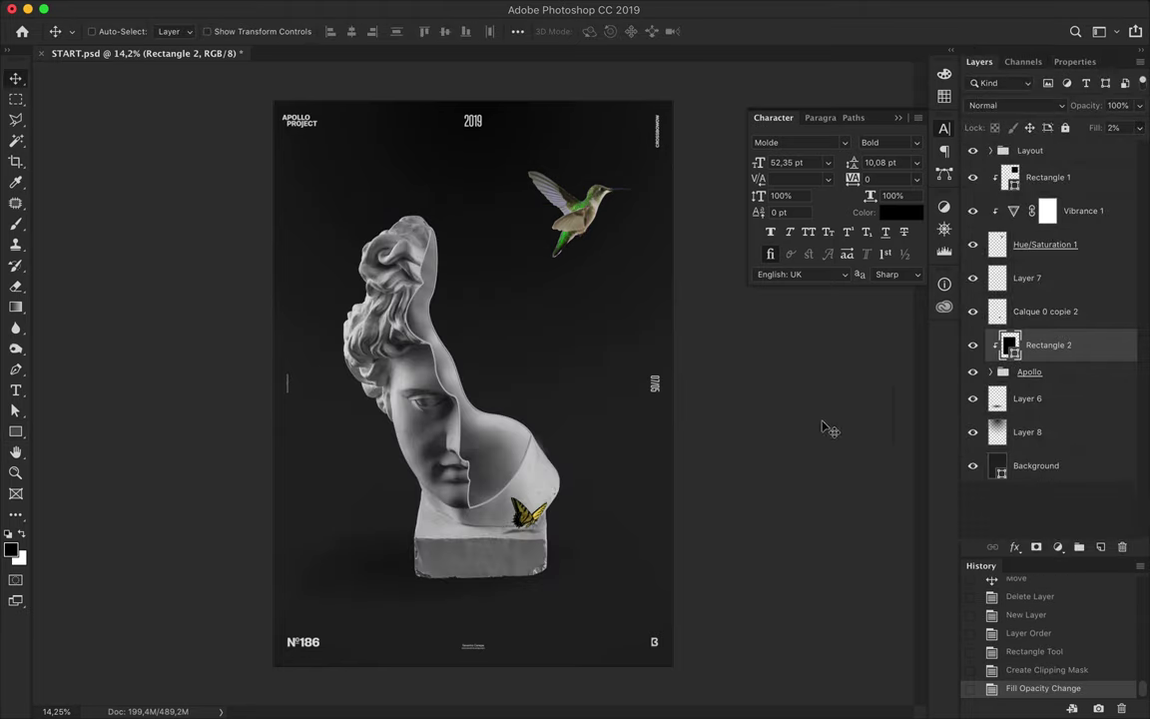
Step: Sample the butterfly's yellow as the foreground colour with the Eyedropper
scroll(527, 380, up, 1)
scroll(526, 382, down, 1)
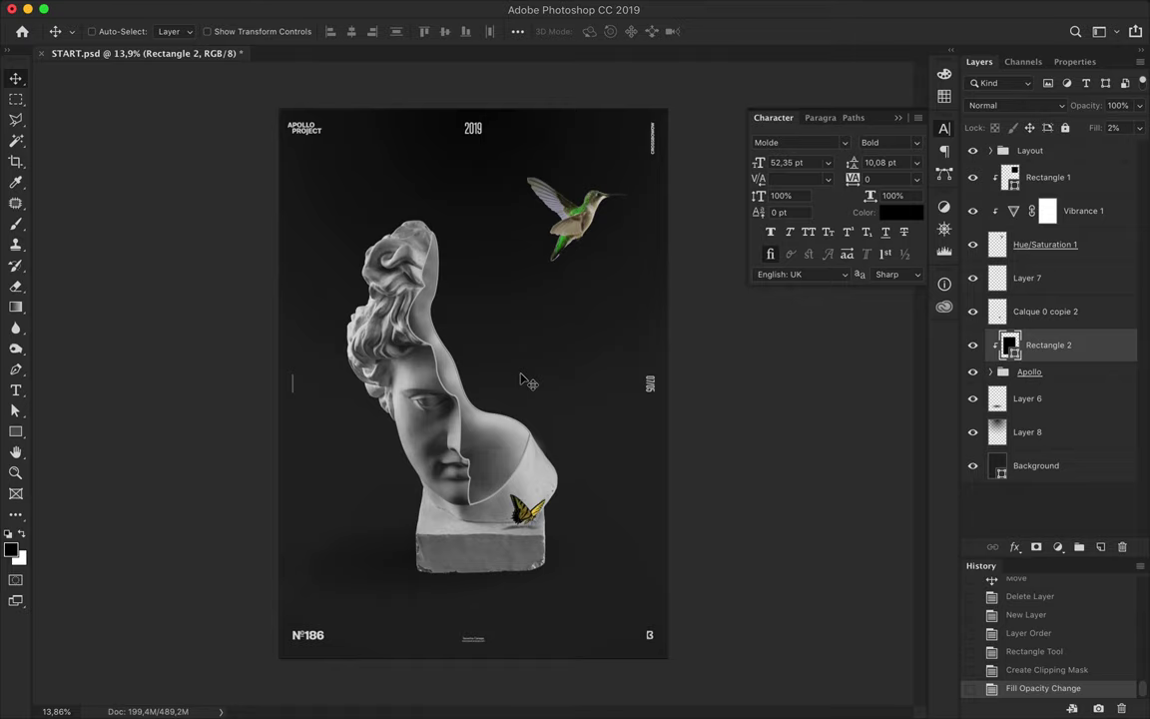
scroll(521, 379, up, 5)
key(i)
click(547, 565)
Step: Draw a small ellipse dot on the statue's chest and move it with Calque 0 copie 2 to the top
right_click(15, 431)
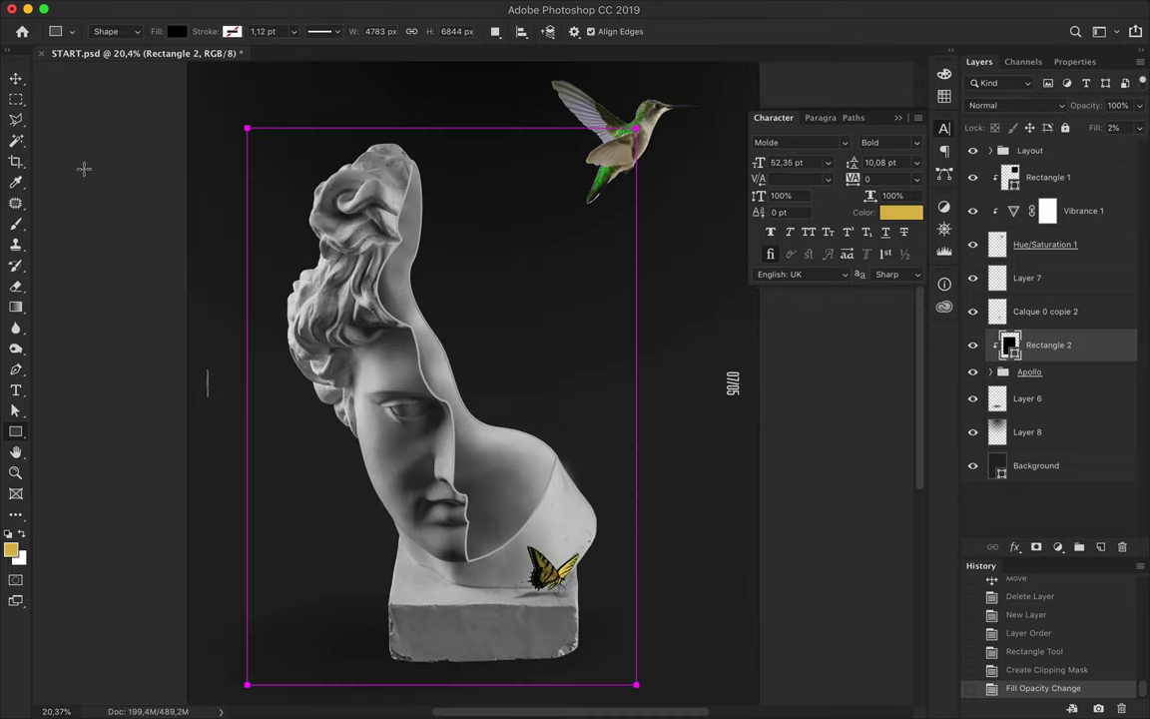
click(70, 471)
drag(539, 511, 553, 525)
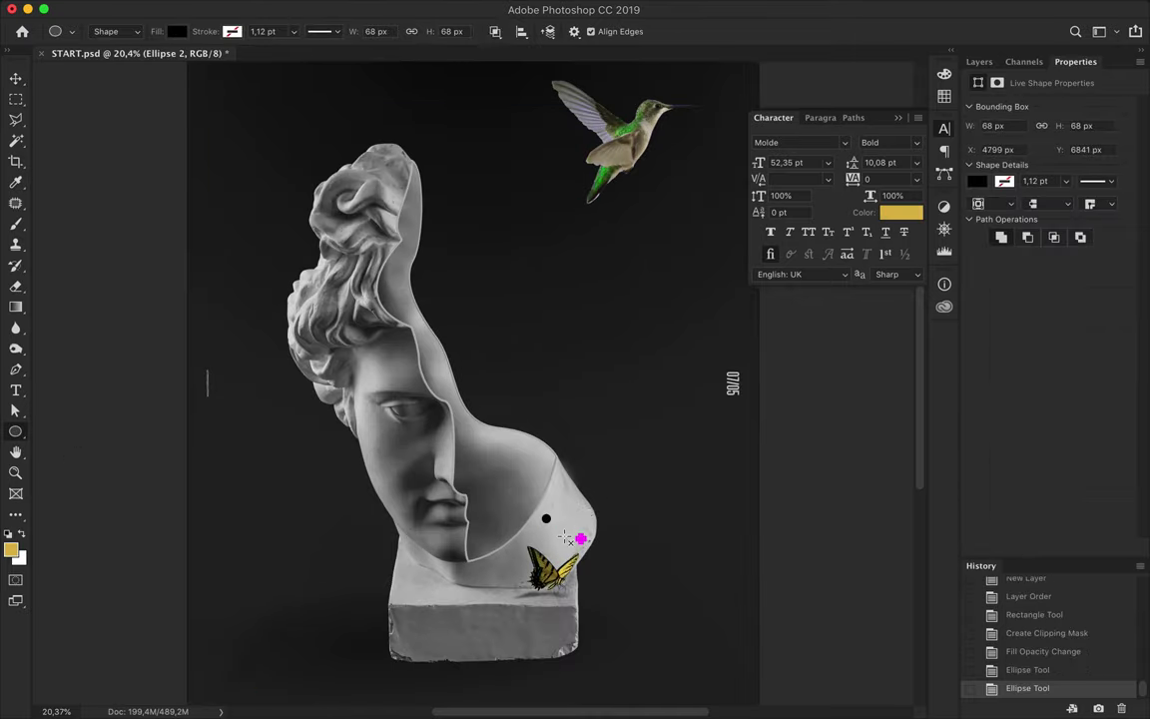
scroll(565, 538, up, 2)
key(F7)
shift+click(1046, 311)
drag(1046, 311, 1018, 159)
Step: Try a darker yellow for the dot, keep the original, then delete both Ellipse 2 and black Ellipse 1
click(171, 31)
click(240, 51)
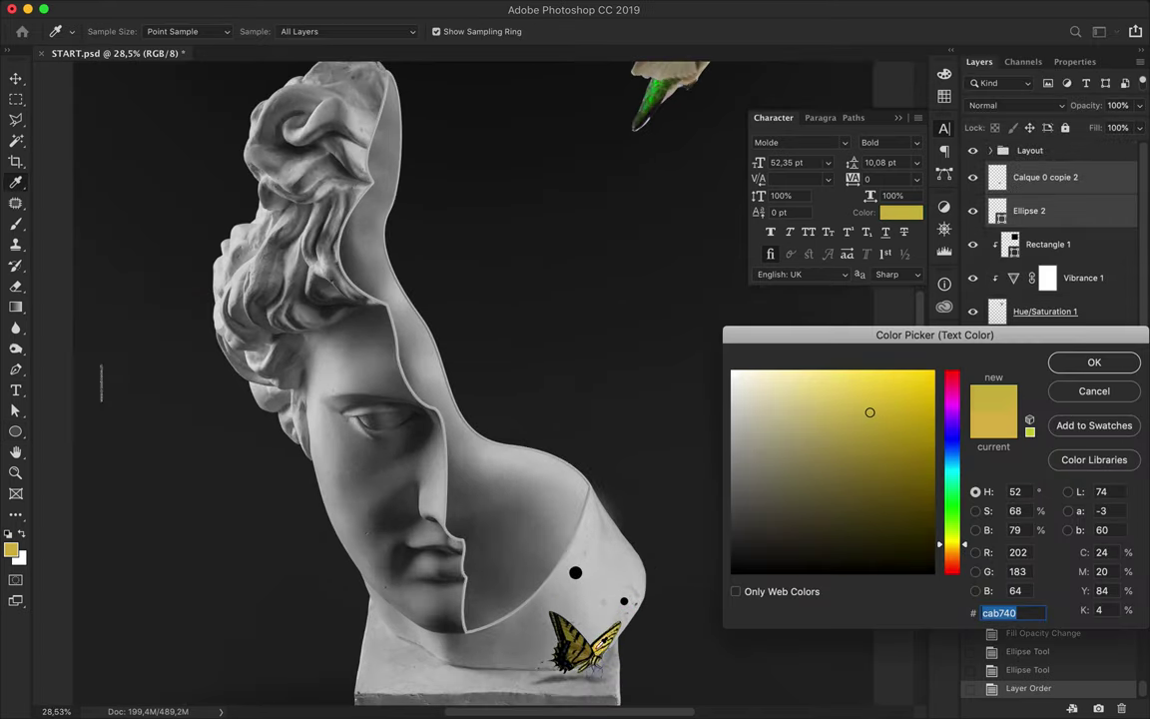
click(863, 495)
click(870, 412)
click(1094, 363)
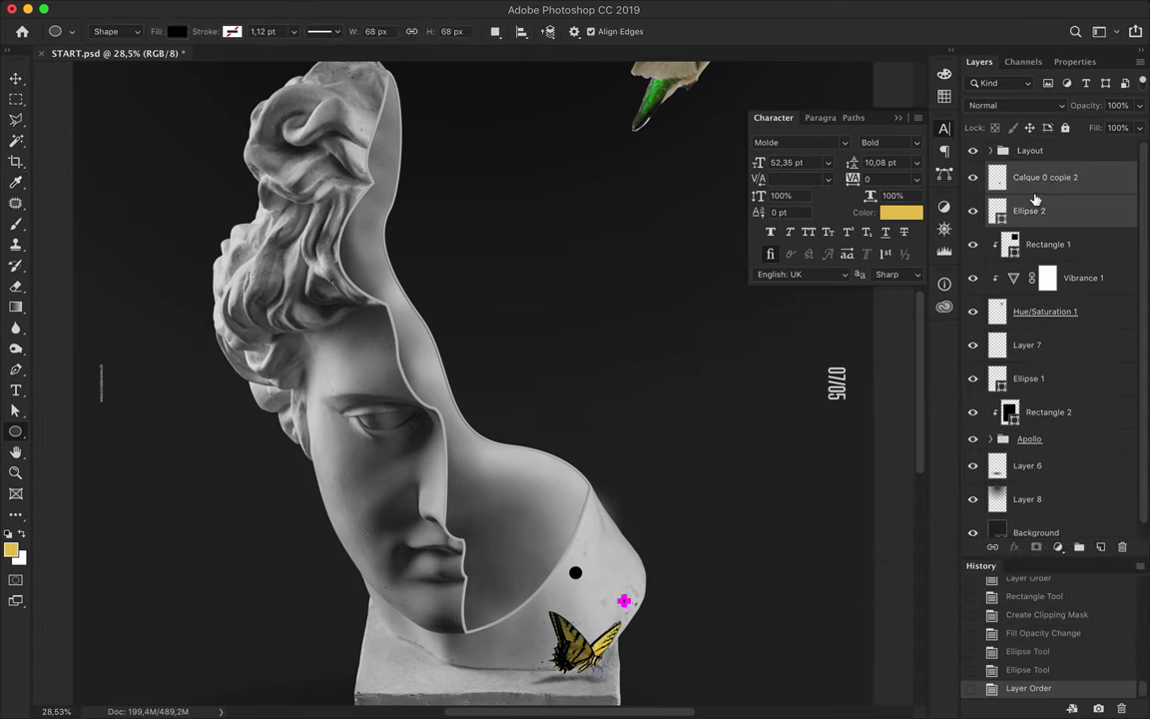
key(Delete)
key(v)
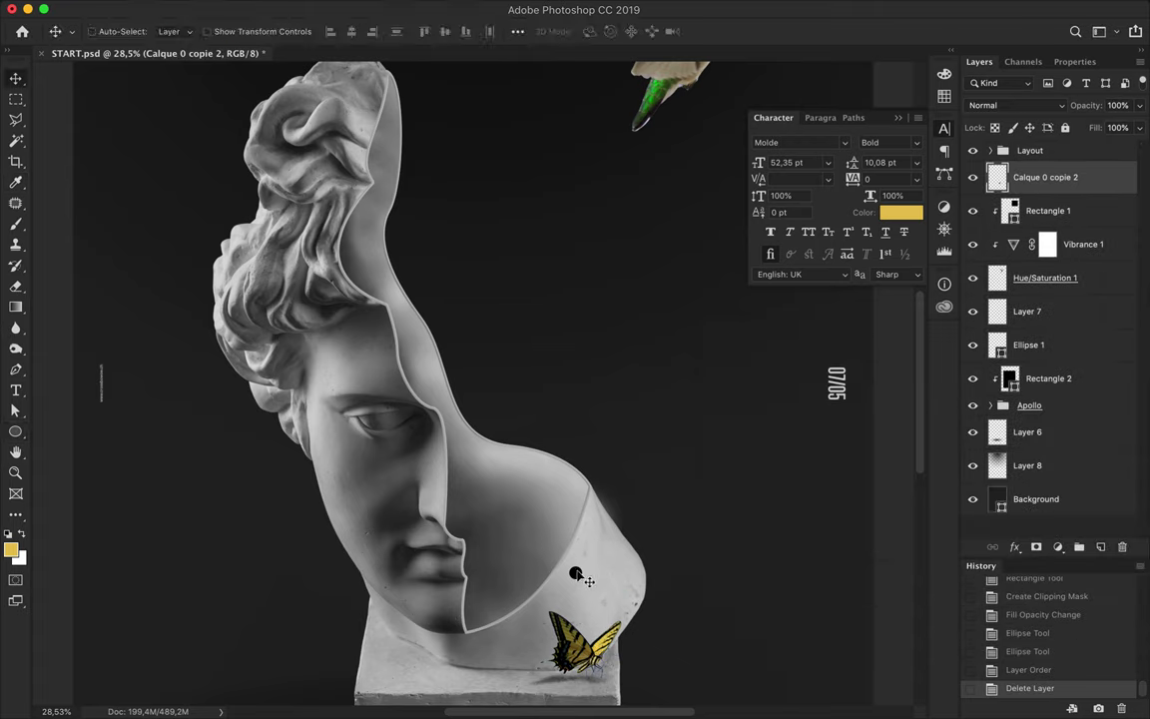
click(576, 572)
key(Delete)
Step: Draw a new yellow dot on the chest and a second, smaller yellow dot
key(m)
key(u)
mouse_move(576, 570)
mouse_down()
mouse_move(599, 544)
mouse_move(593, 599)
mouse_move(620, 589)
mouse_up()
click(176, 31)
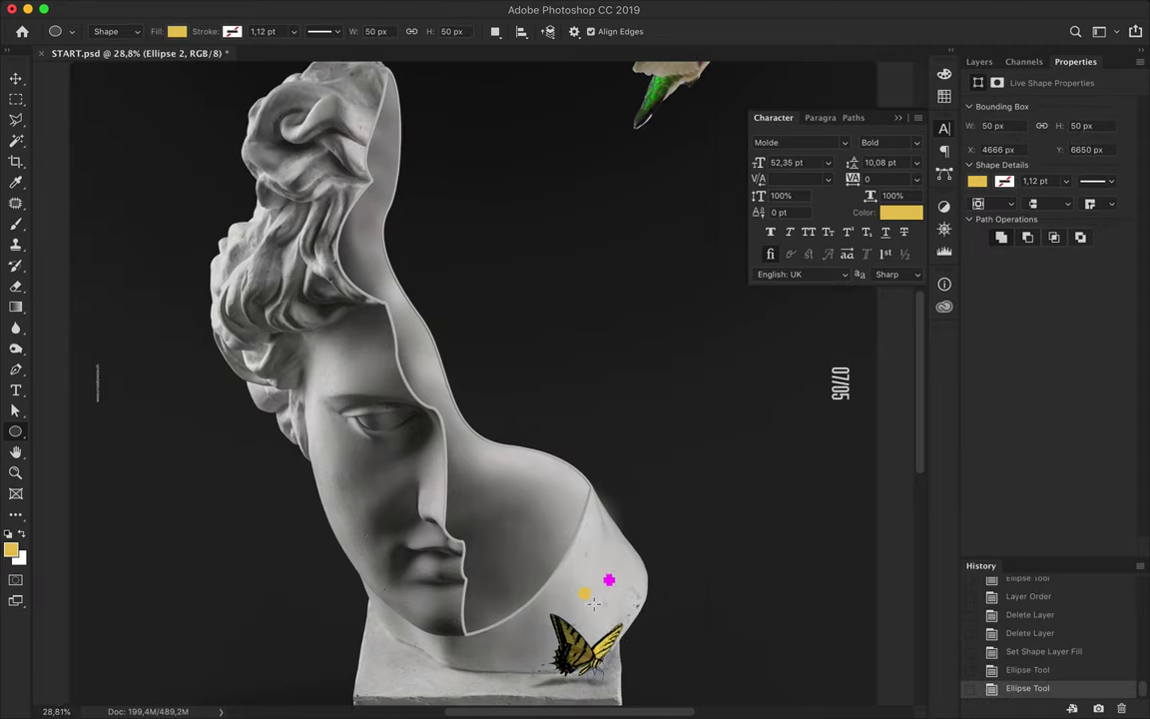
scroll(608, 584, up, 2)
drag(604, 412, 560, 419)
key(v)
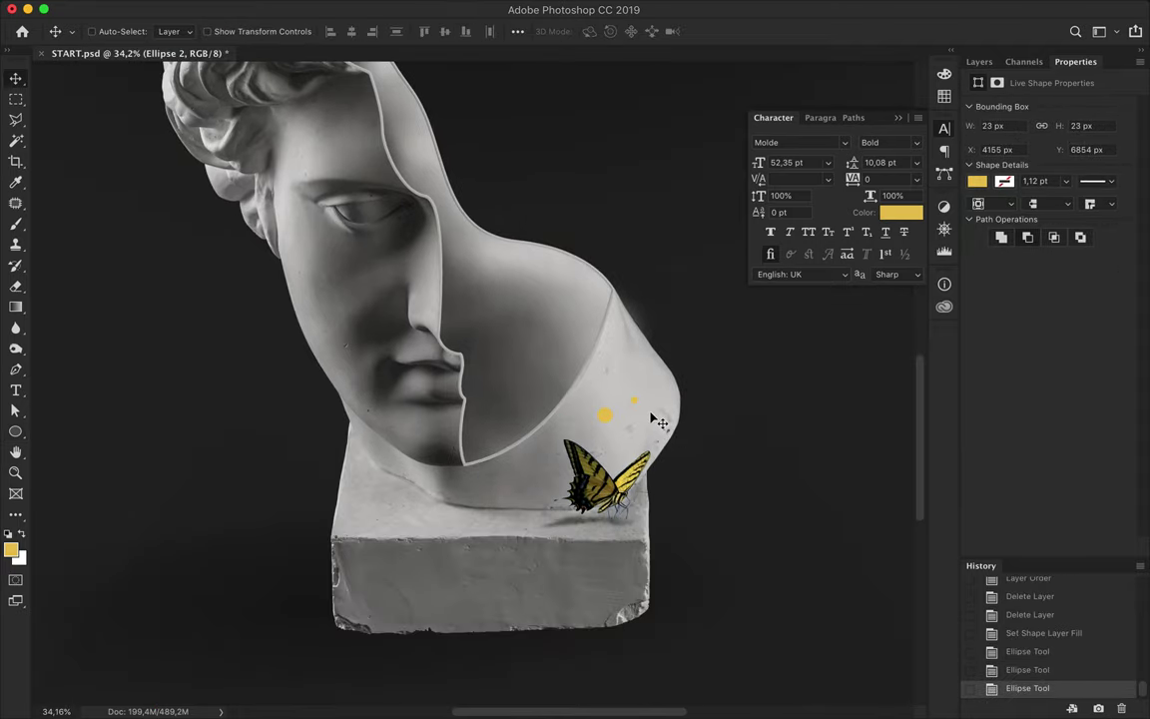
Step: Fit the poster in view and undo the last three ellipse drawings
key(super+0)
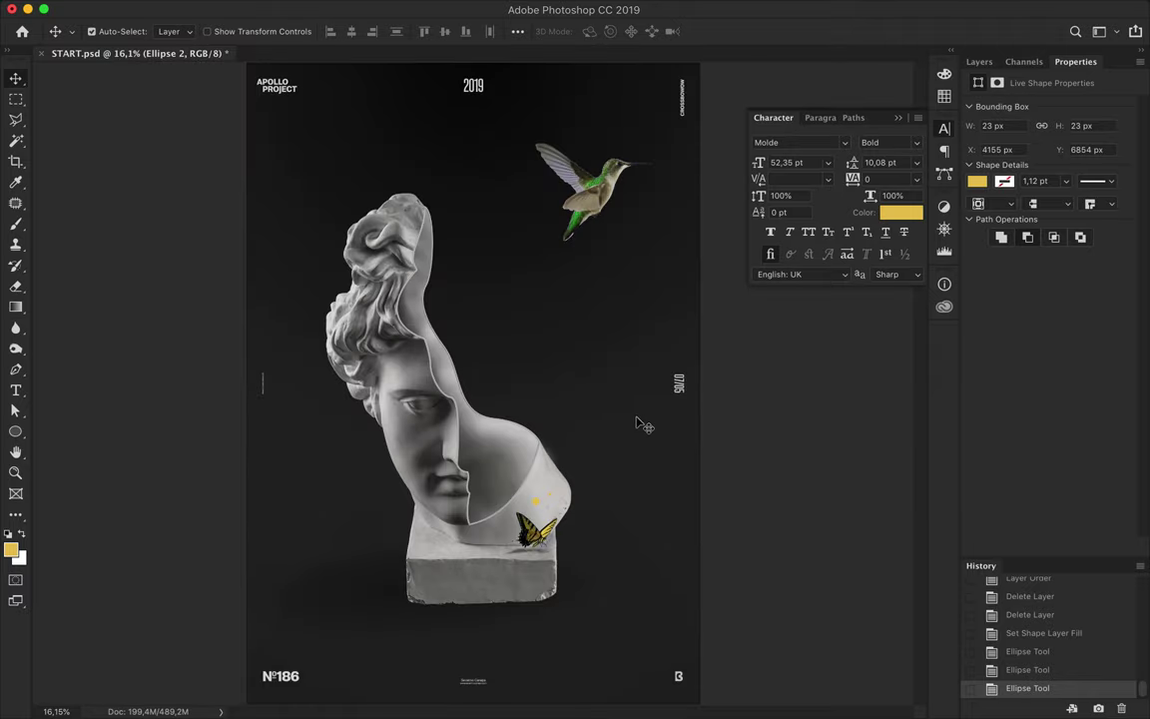
key(super+z)
key(super+z)
key(super+z)
scroll(470, 318, down, 1)
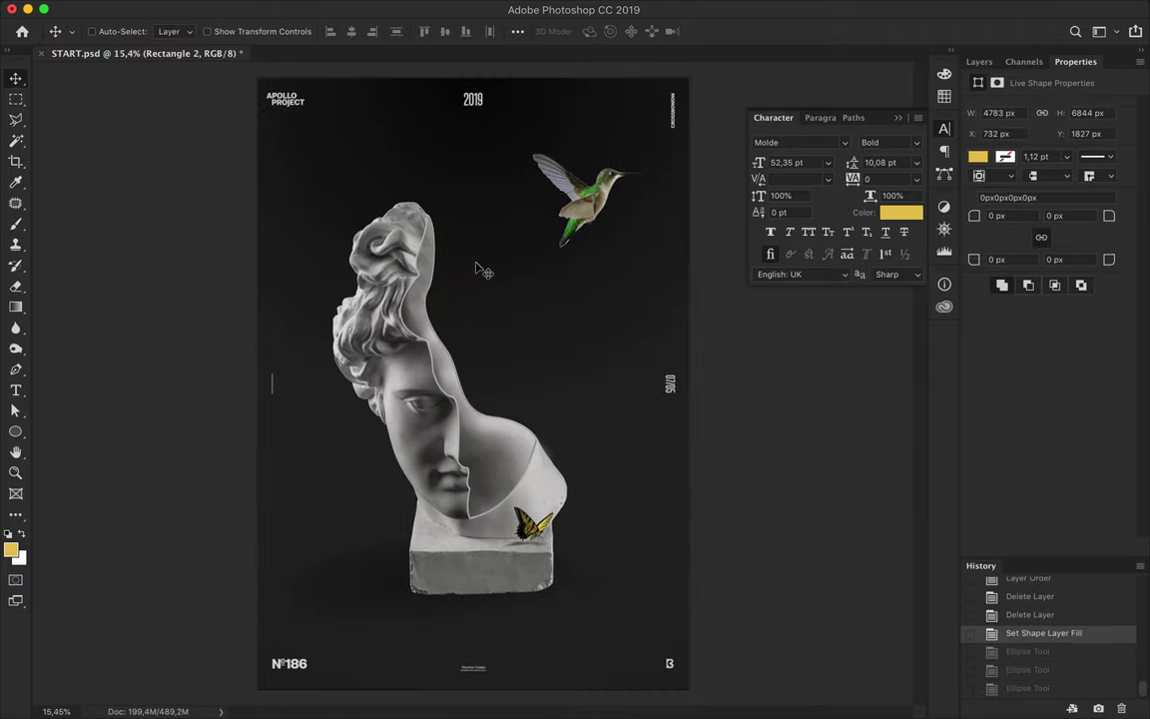
Step: Draw a large yellow Ellipse 1 circle over the poster's left side
key(u)
drag(265, 264, 459, 470)
key(v)
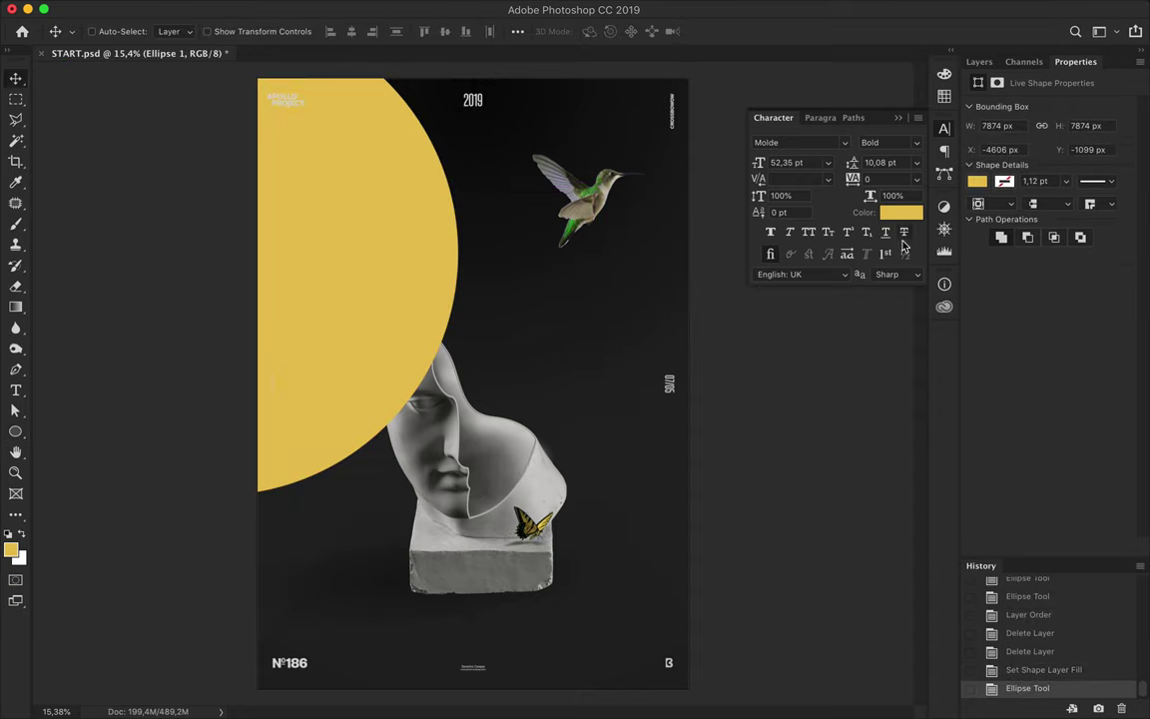
click(1041, 372)
key(a)
click(219, 31)
click(157, 103)
key(v)
key(alt+bracketright)
Step: Place Ellipse 1 just above Background and push the circle into the top-right corner
drag(378, 314, 420, 290)
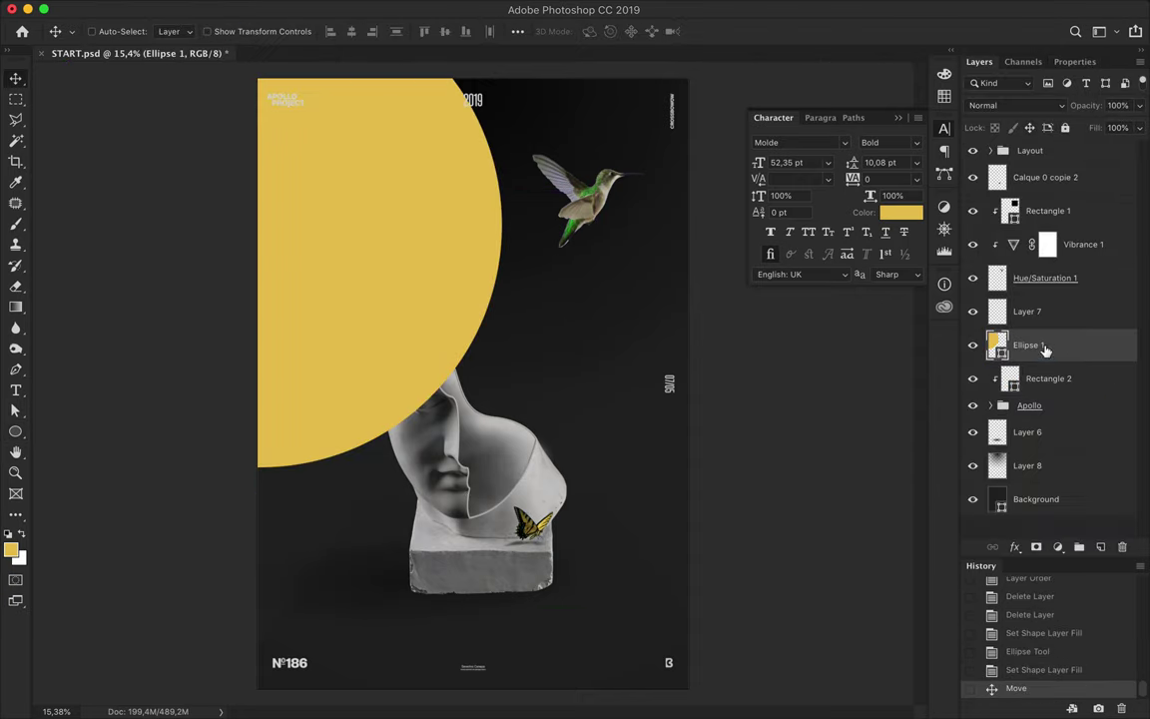
drag(1034, 345, 1039, 483)
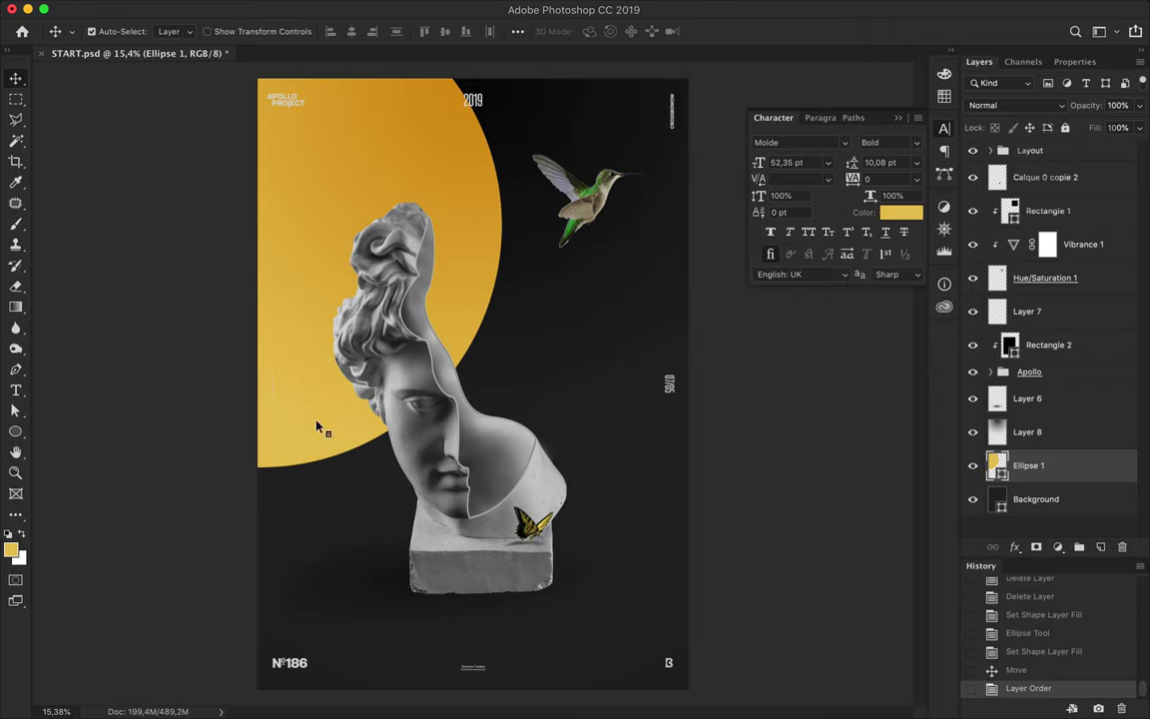
drag(318, 428, 687, 180)
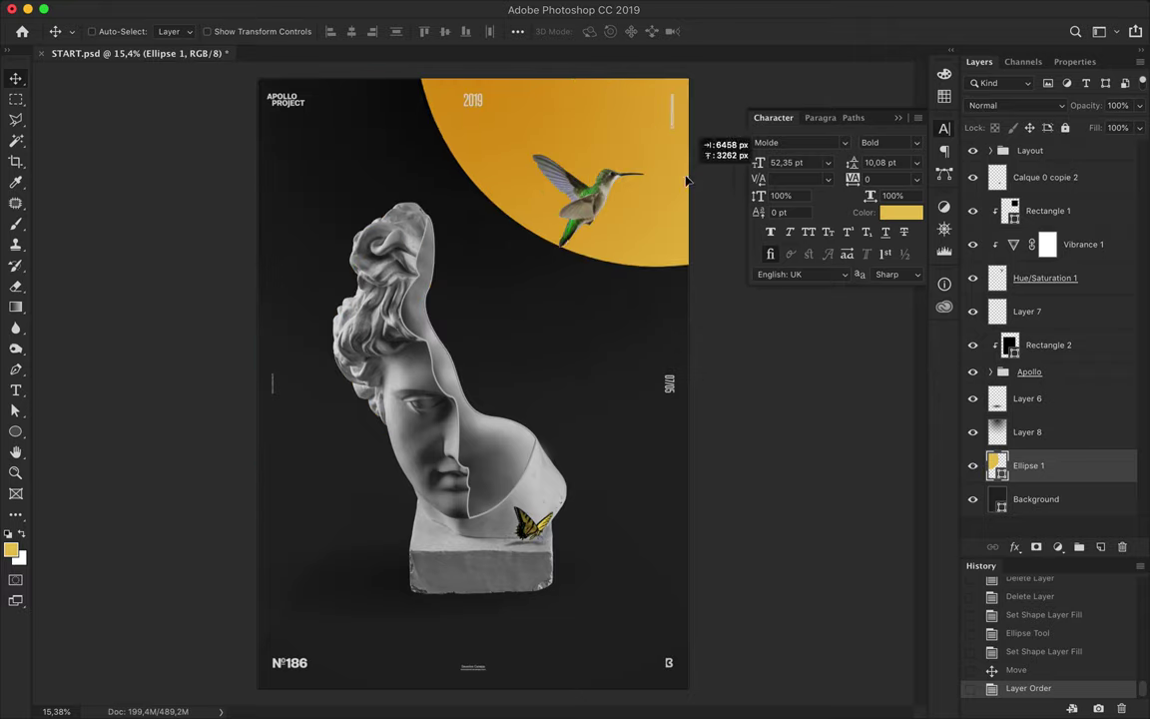
drag(687, 180, 687, 128)
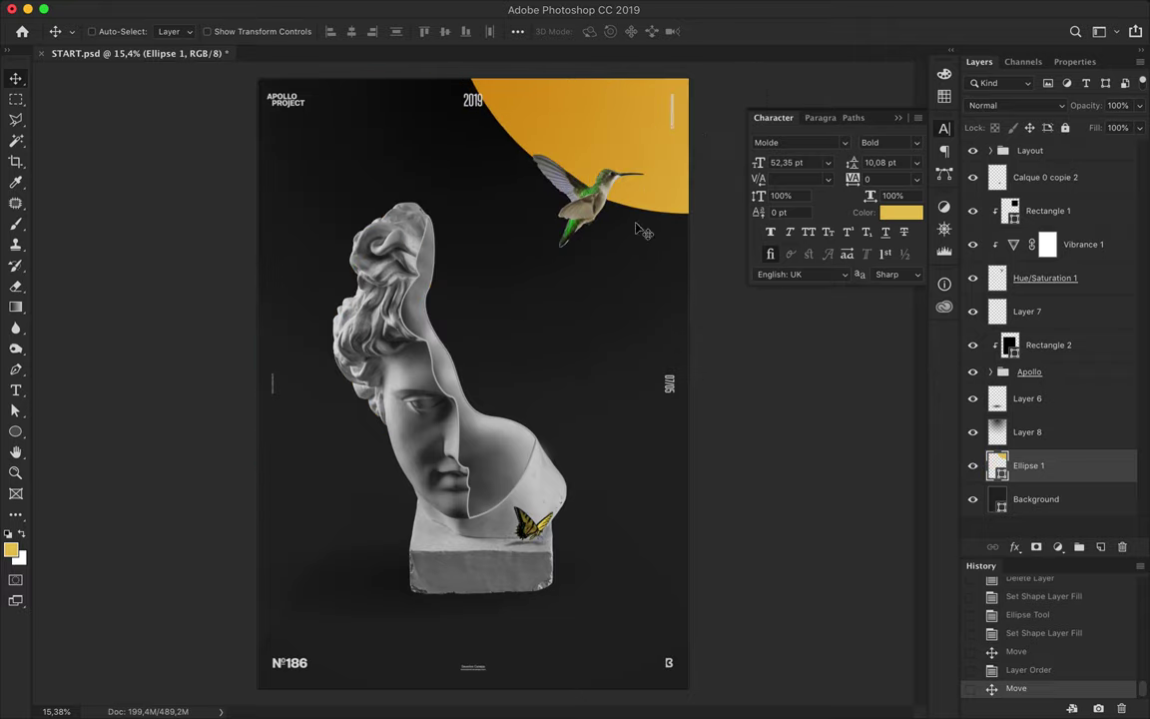
key(u)
right_click(15, 432)
Step: Draw a green rectangle and move it left past the poster edge
click(116, 429)
drag(184, 540, 537, 696)
key(a)
click(238, 31)
click(161, 116)
key(v)
mouse_move(284, 553)
mouse_down()
mouse_move(182, 538)
mouse_move(172, 302)
mouse_up()
Step: Reshape the green rectangle into a thin bar spanning the poster's full left edge
key(a)
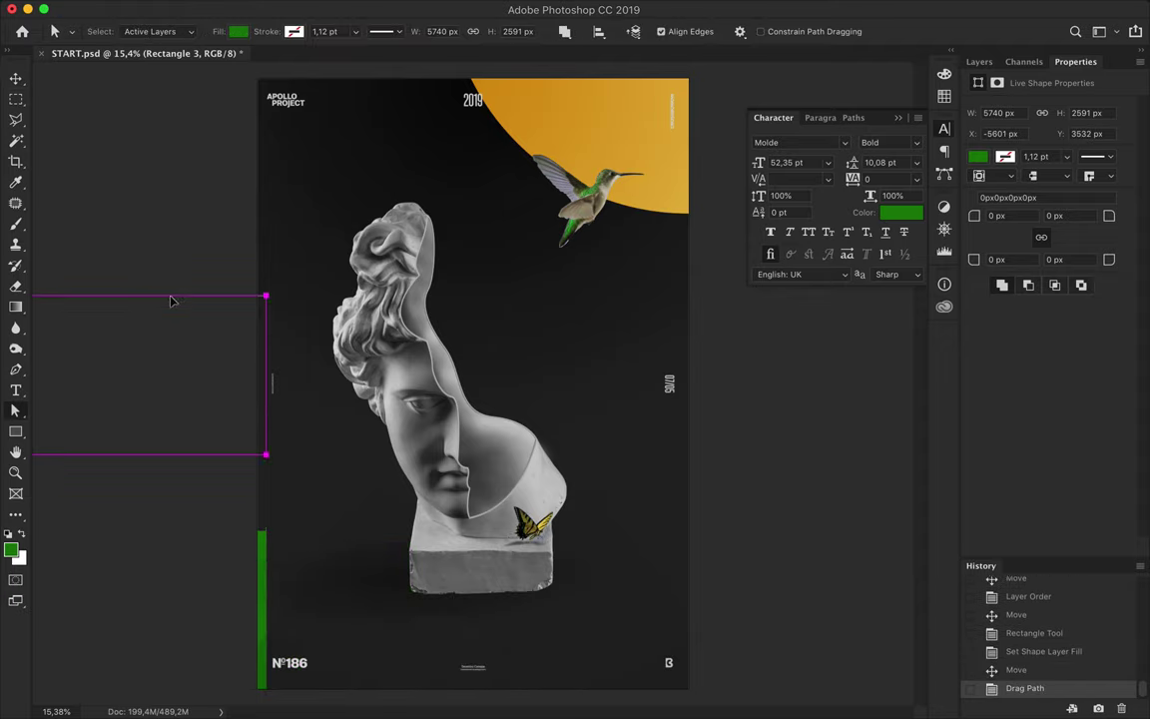
key(Return)
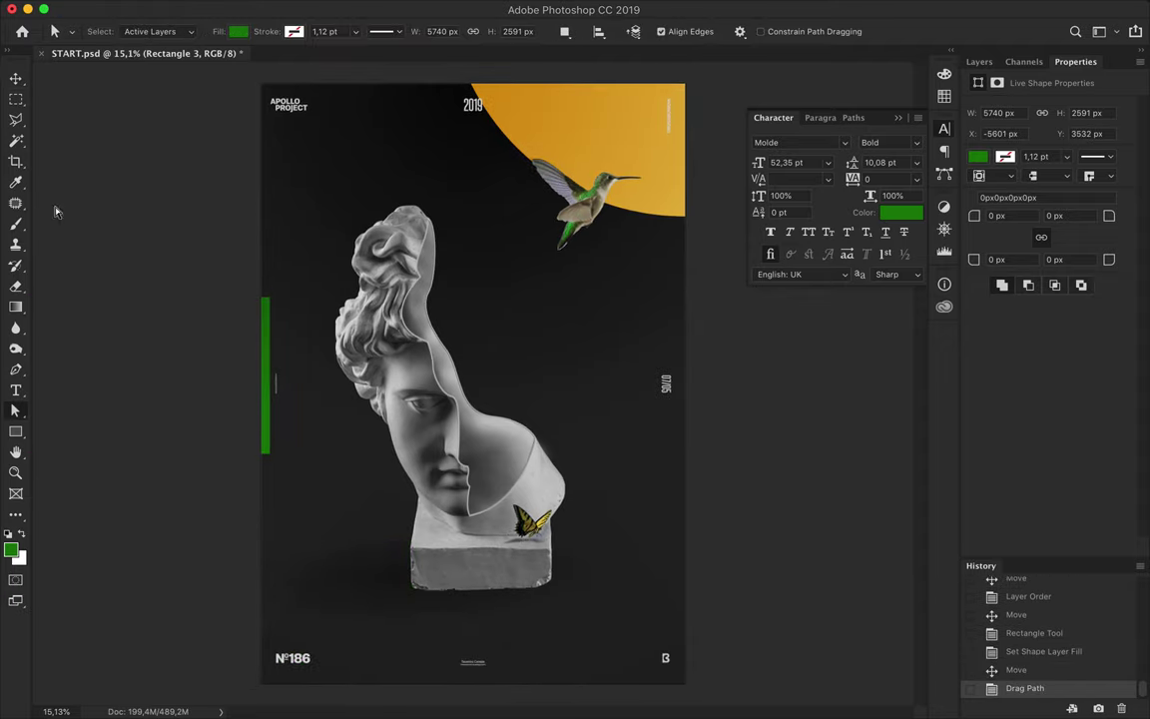
click(265, 383)
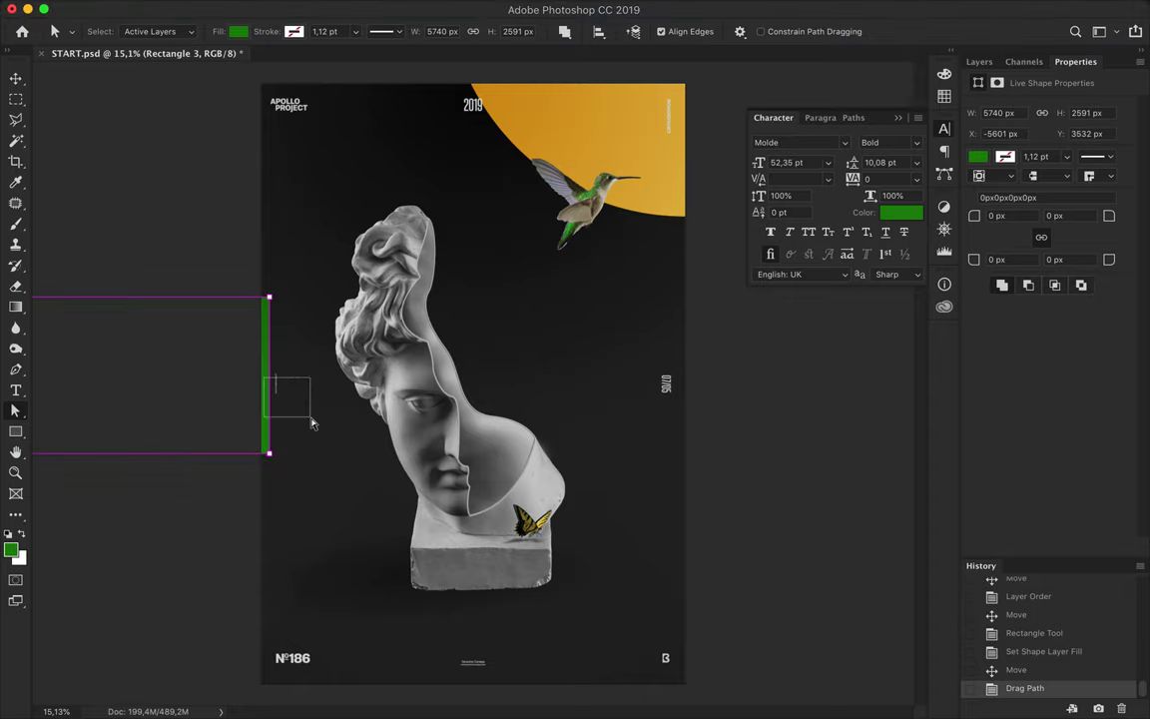
key(super+minus)
key(super+minus)
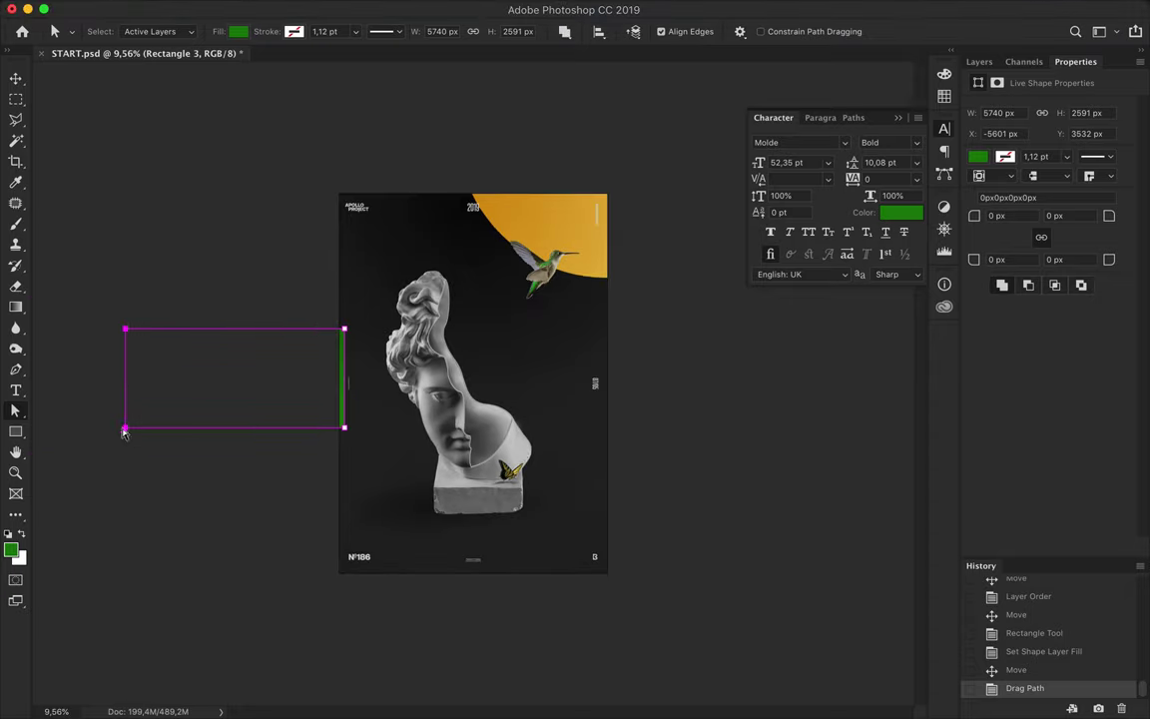
drag(126, 409, 334, 380)
drag(334, 329, 326, 195)
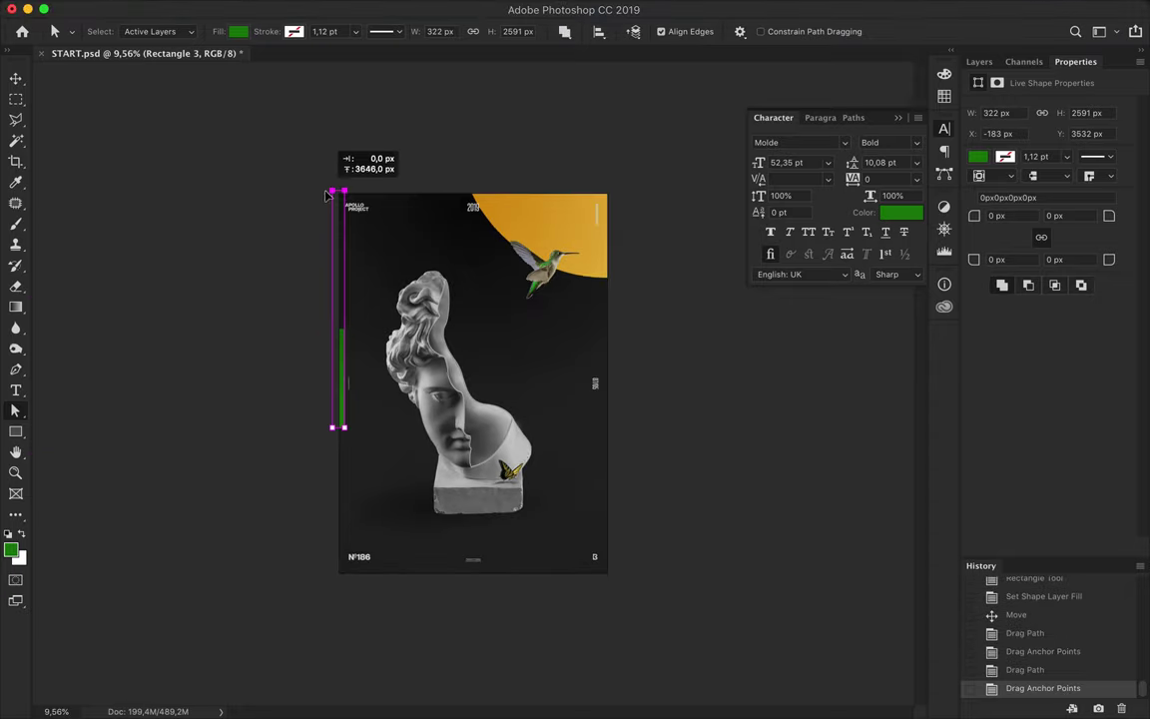
drag(333, 428, 339, 577)
click(297, 496)
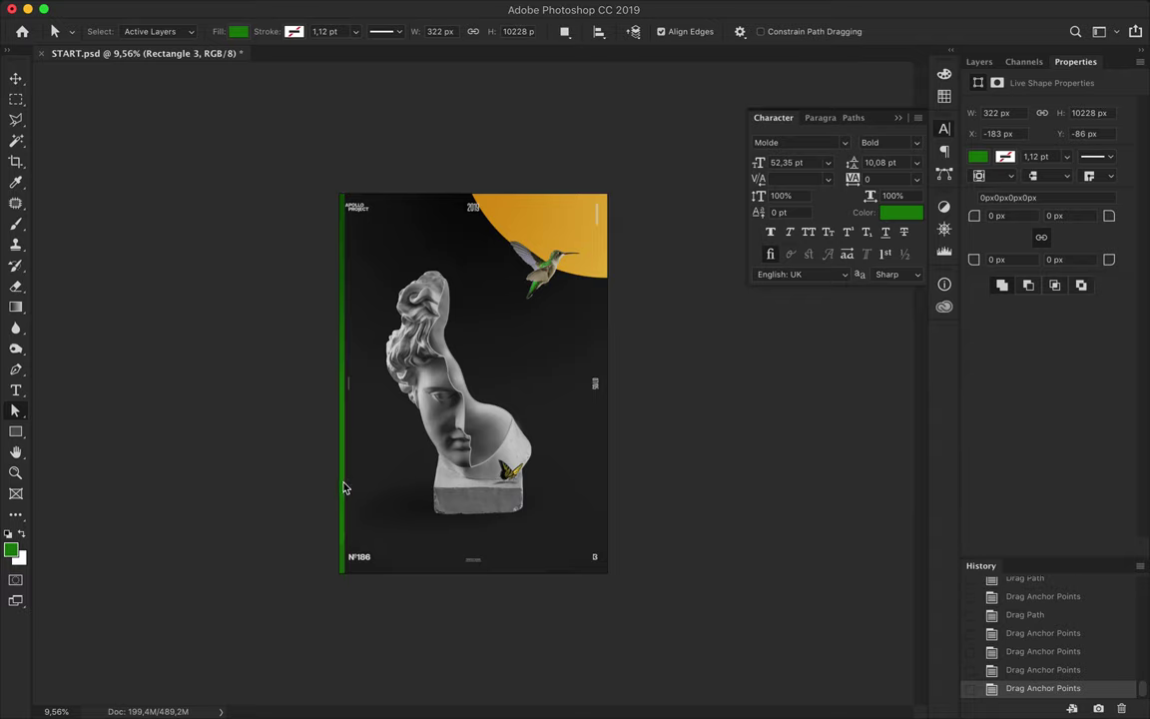
key(v)
key(Left)
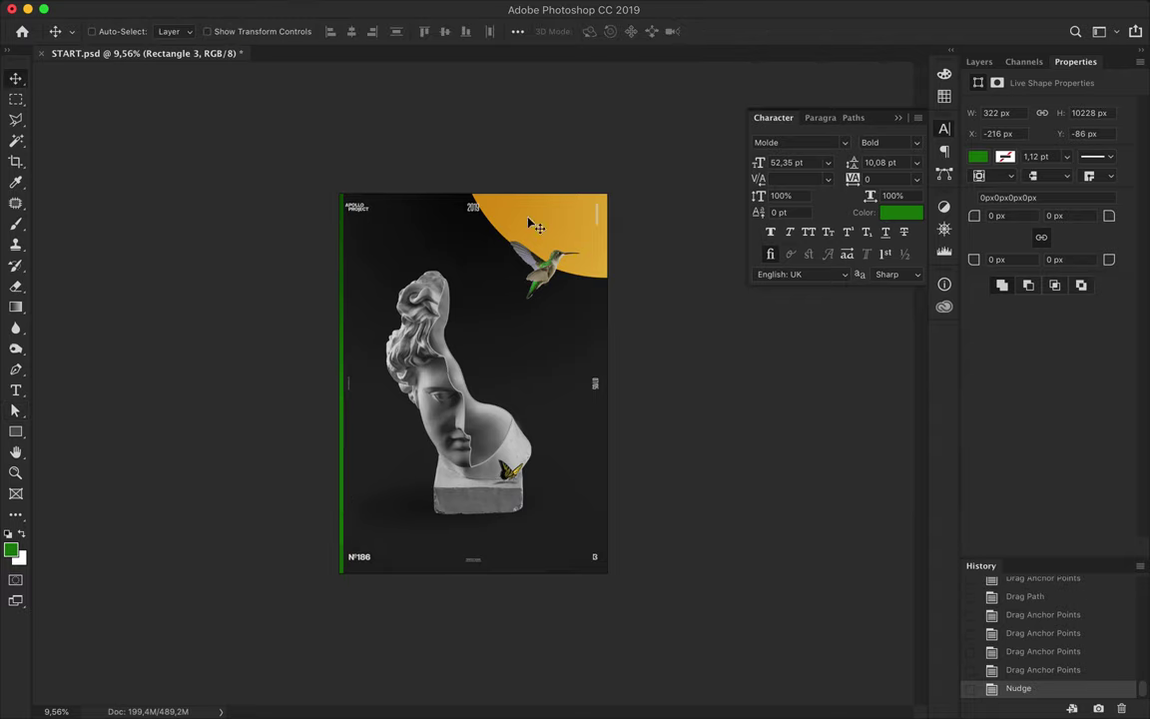
Step: Shrink the yellow Ellipse 1 circle with Free Transform, keeping it in the top-right corner
click(477, 200)
click(979, 61)
click(1029, 487)
key(ctrl+t)
drag(459, 244, 624, 270)
key(Return)
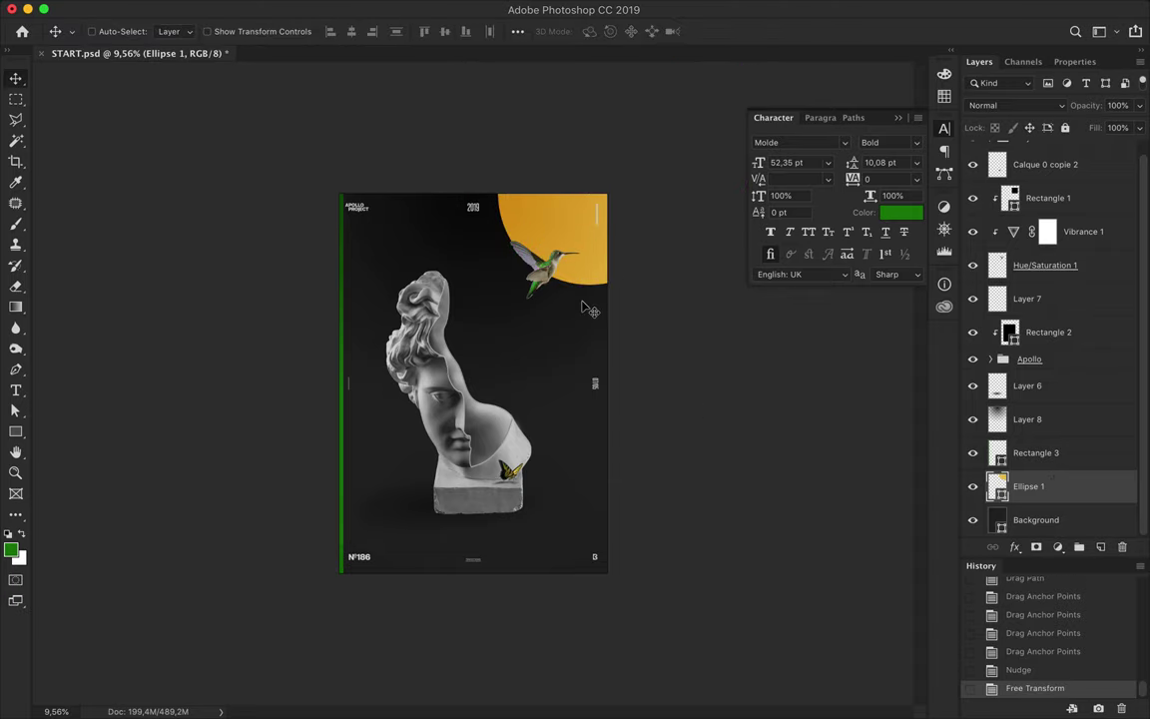
key(ctrl+plus)
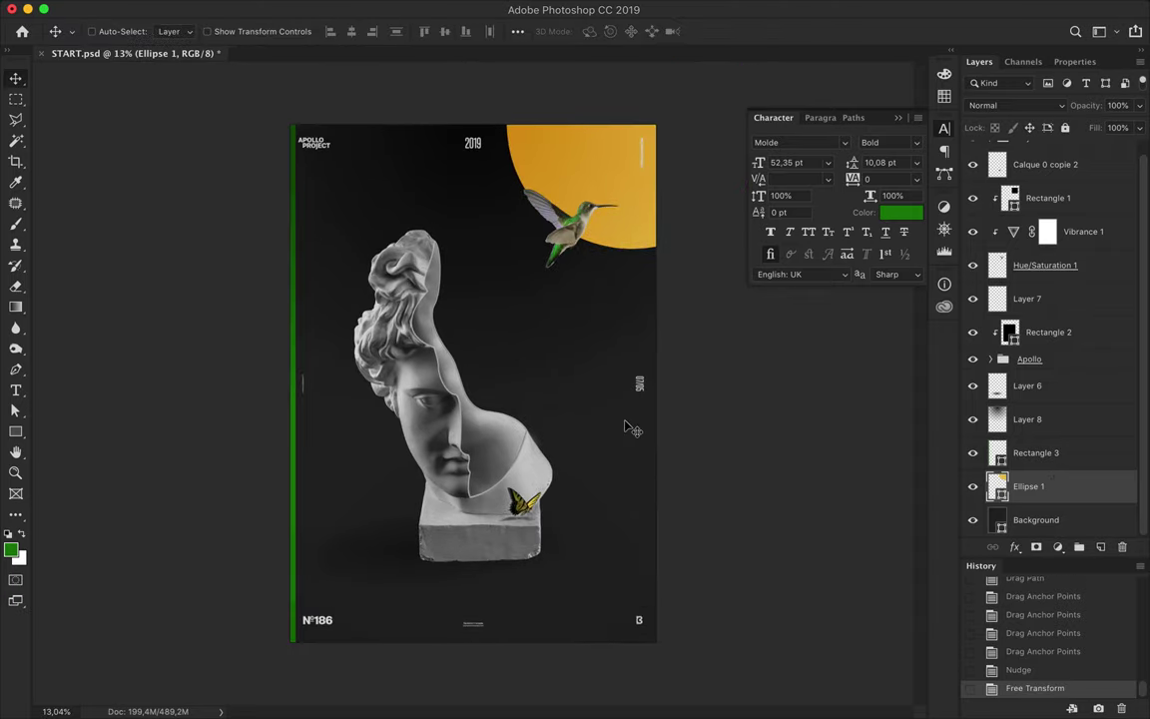
Step: Try grey, blue, yellow, olive and green swatches on the Background, then return it to black
key(a)
click(627, 427)
click(238, 31)
click(160, 116)
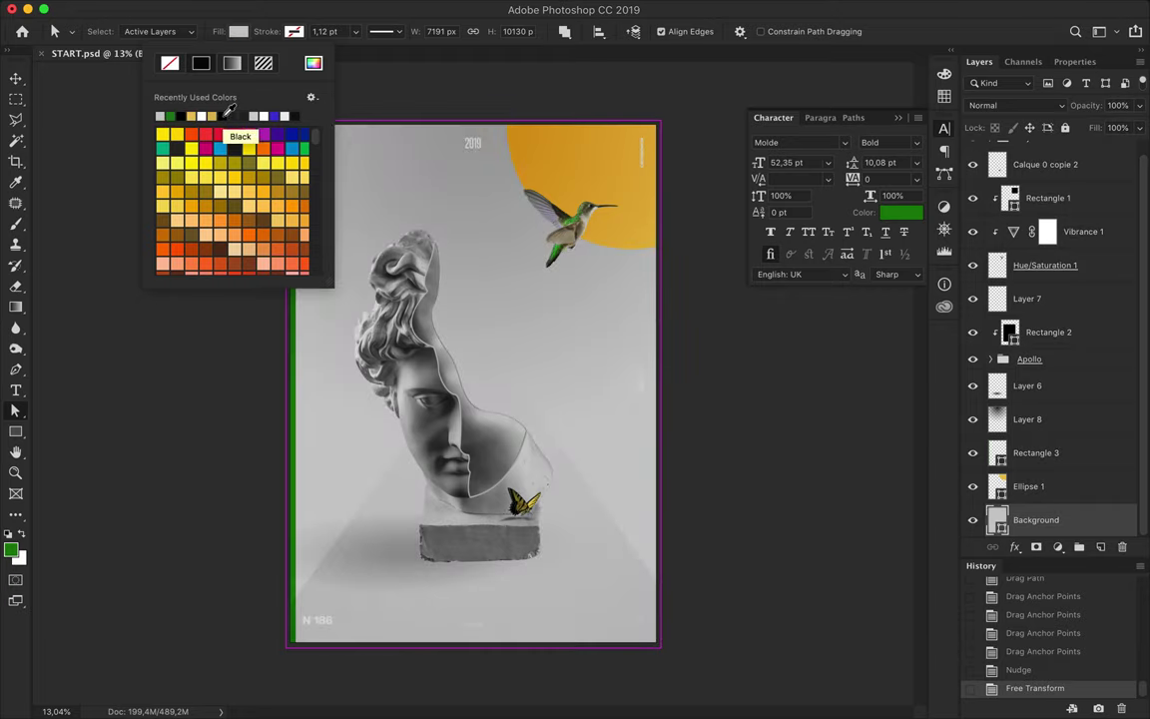
click(282, 116)
click(242, 115)
click(176, 116)
click(168, 116)
click(219, 190)
click(205, 177)
click(162, 148)
click(189, 116)
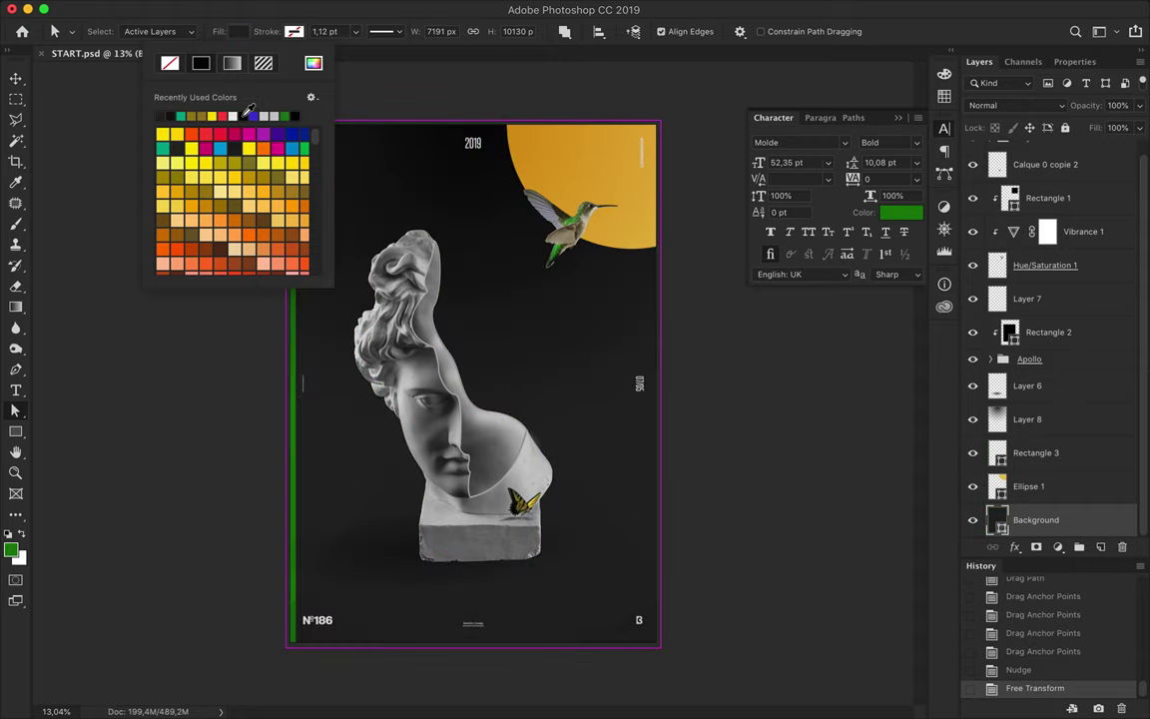
key(v)
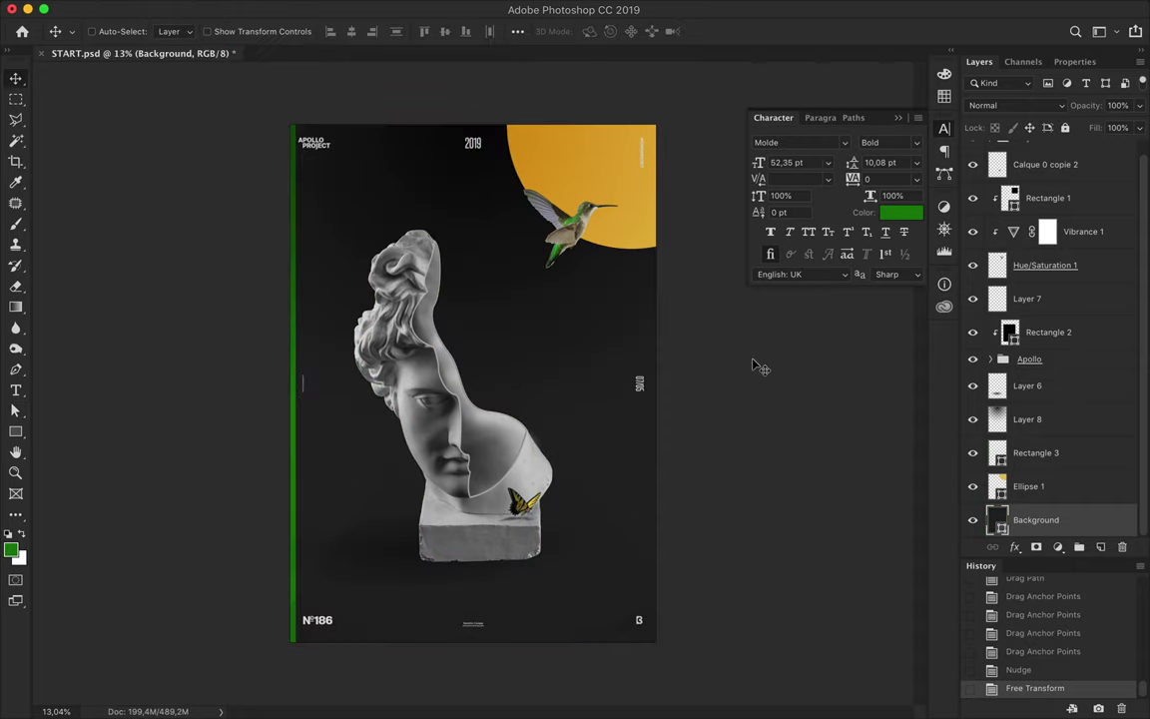
Step: Save the poster and check Ellipse 1's blend modes, keeping Normal
key(ctrl+s)
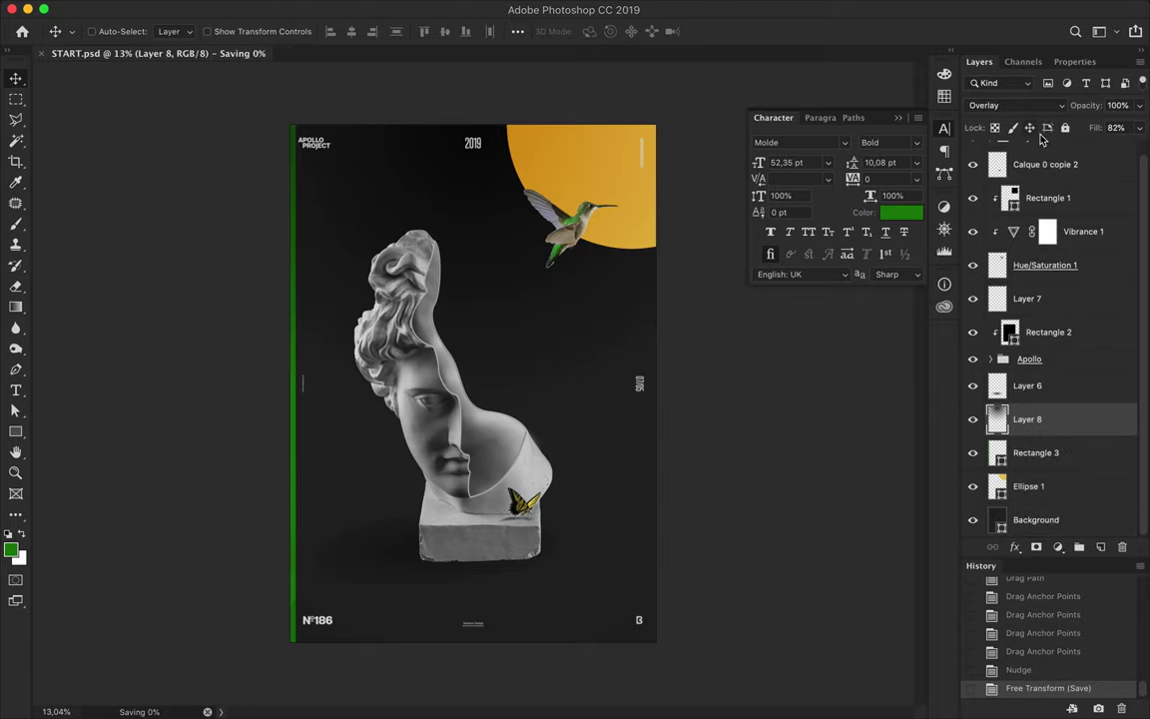
click(1058, 489)
click(1017, 105)
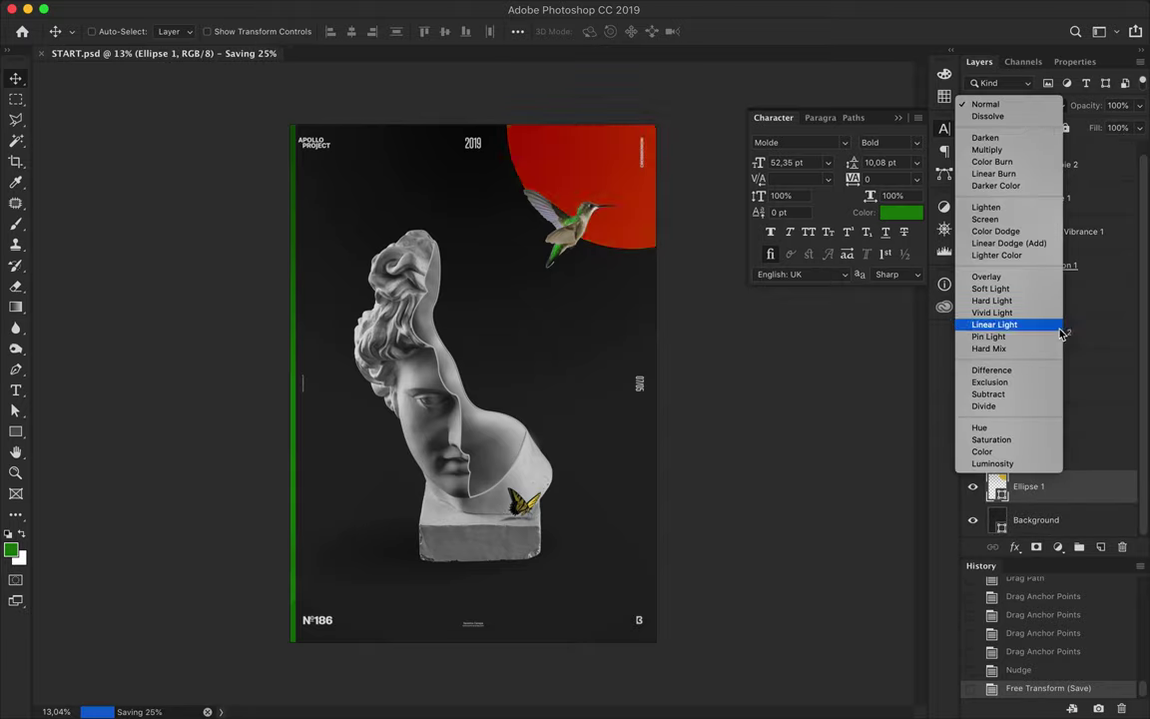
key(Escape)
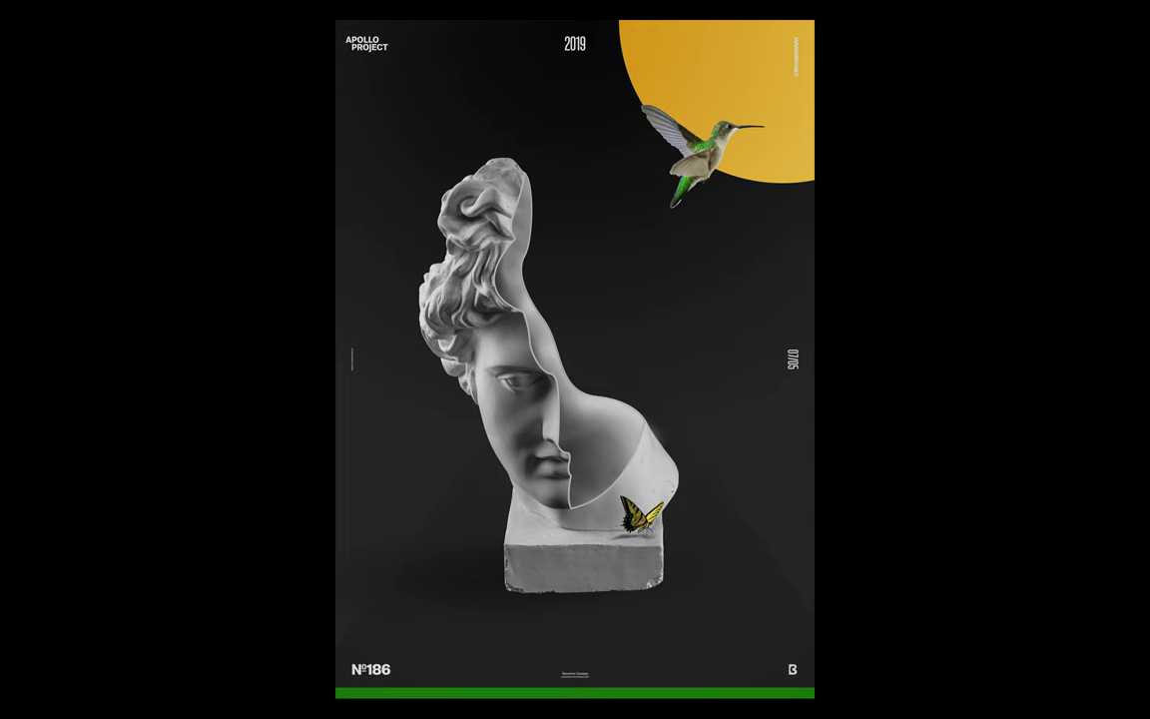